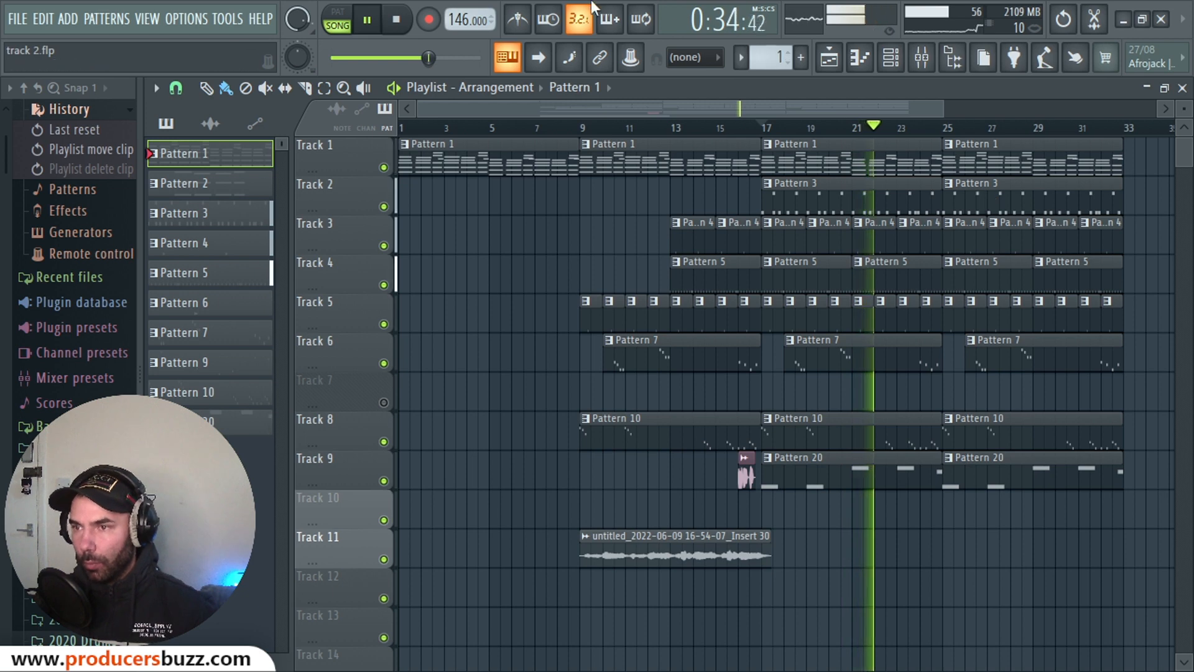
Stop the song playback and close the BL Malletbox piano roll
{"action": "left_click", "coordinate": [405, 26]}
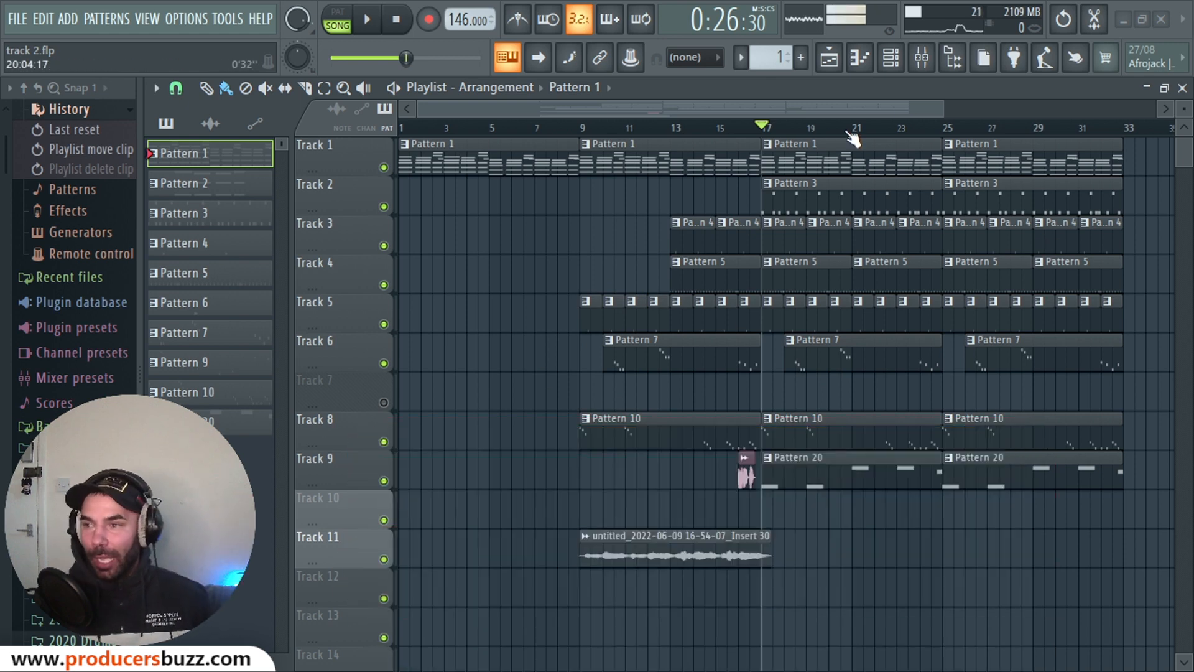
{"action": "left_click_drag", "start_coordinate": [943, 110], "coordinate": [918, 117]}
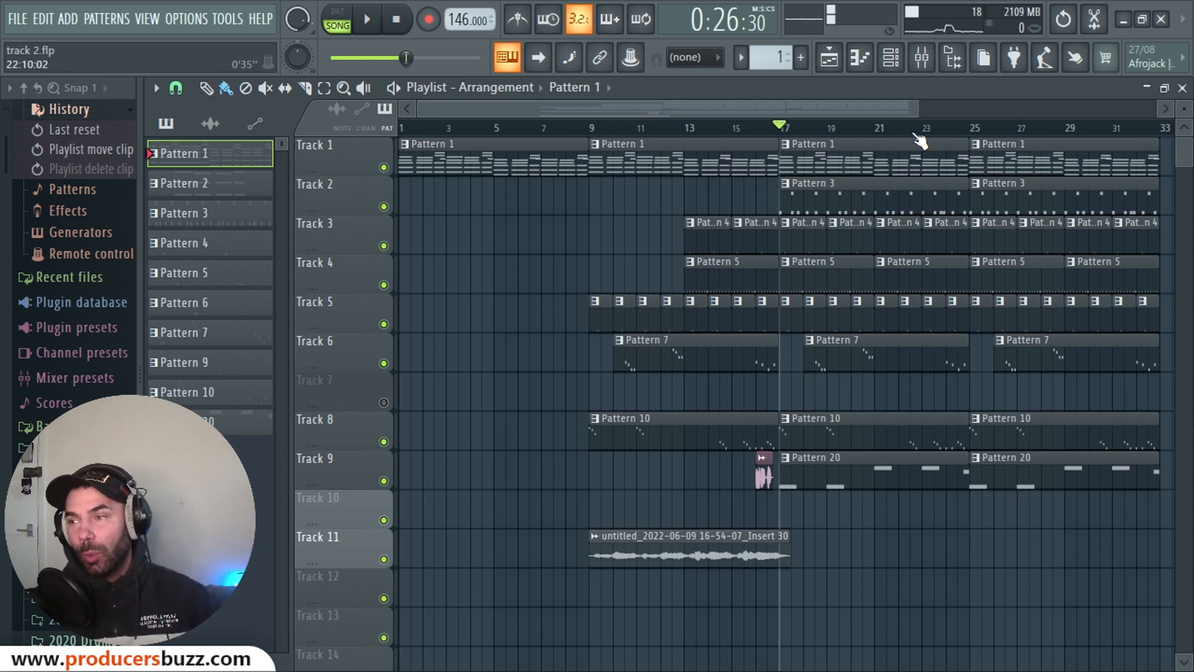
{"action": "left_click_drag", "start_coordinate": [914, 110], "coordinate": [1003, 119]}
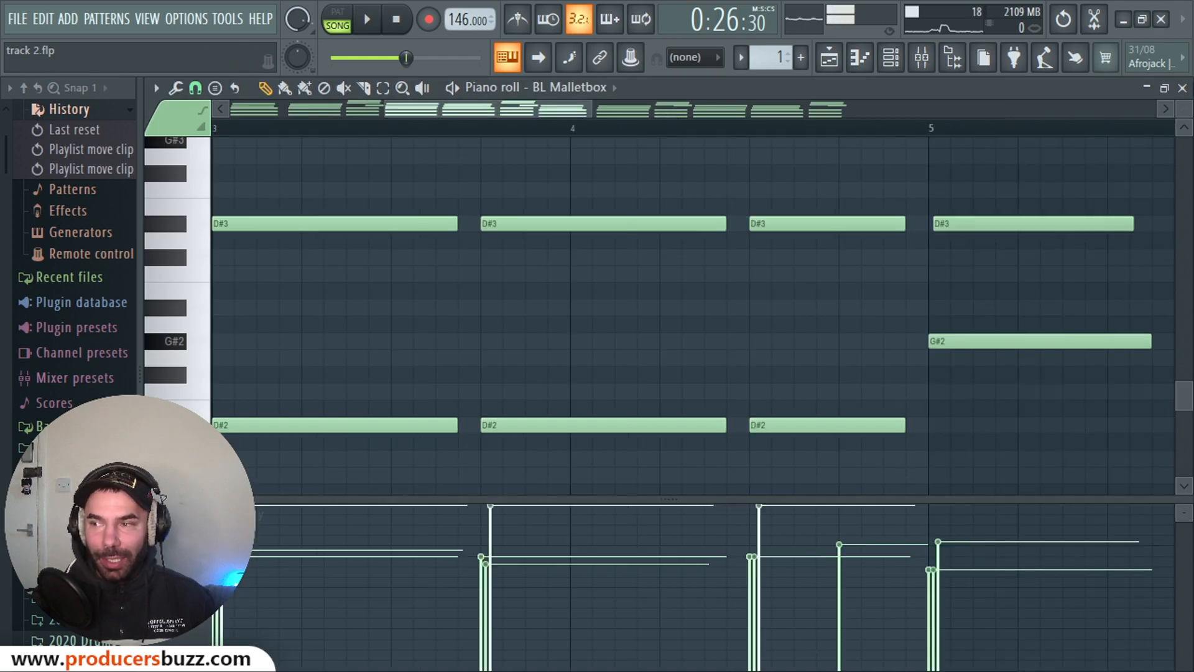
{"action": "left_click", "coordinate": [1184, 89]}
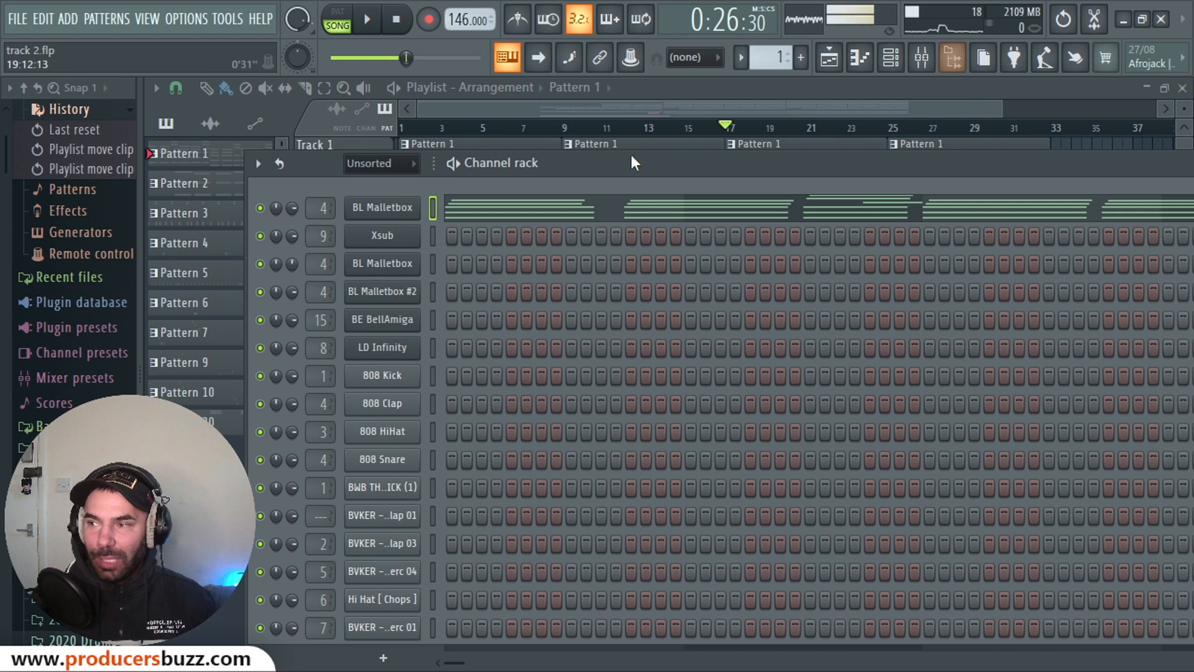
Play the song briefly from bar 17 in the mixer to check the track levels, and close the mixer
{"action": "left_click", "coordinate": [931, 64]}
{"action": "left_click", "coordinate": [214, 200]}
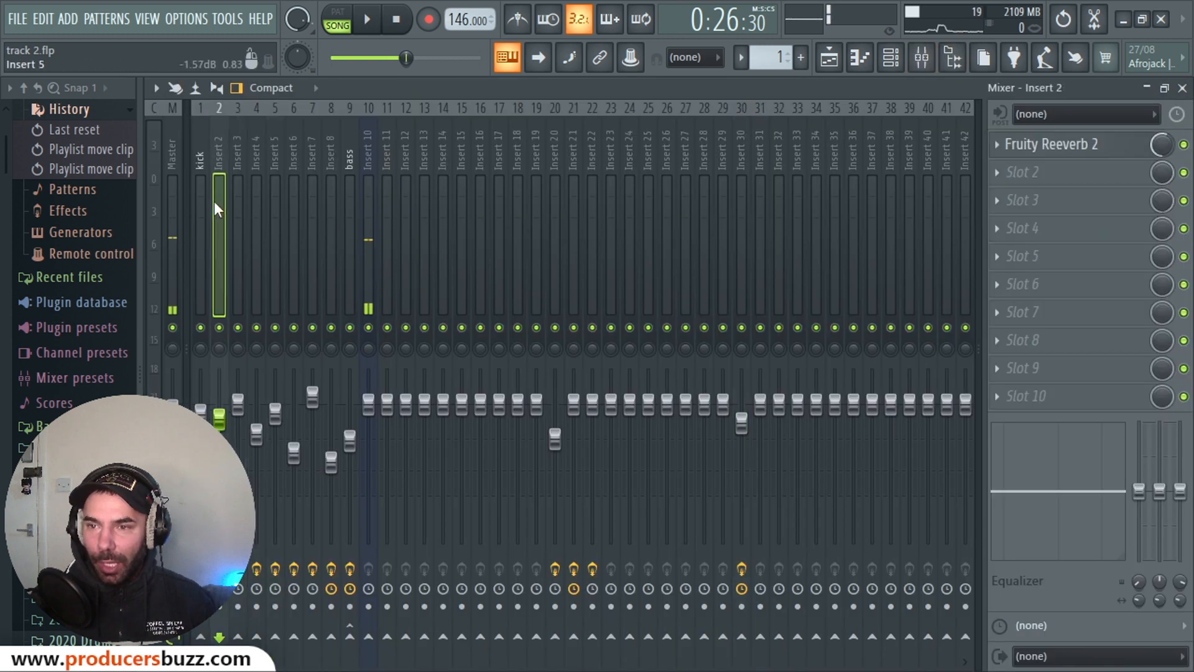
{"action": "key", "text": "space"}
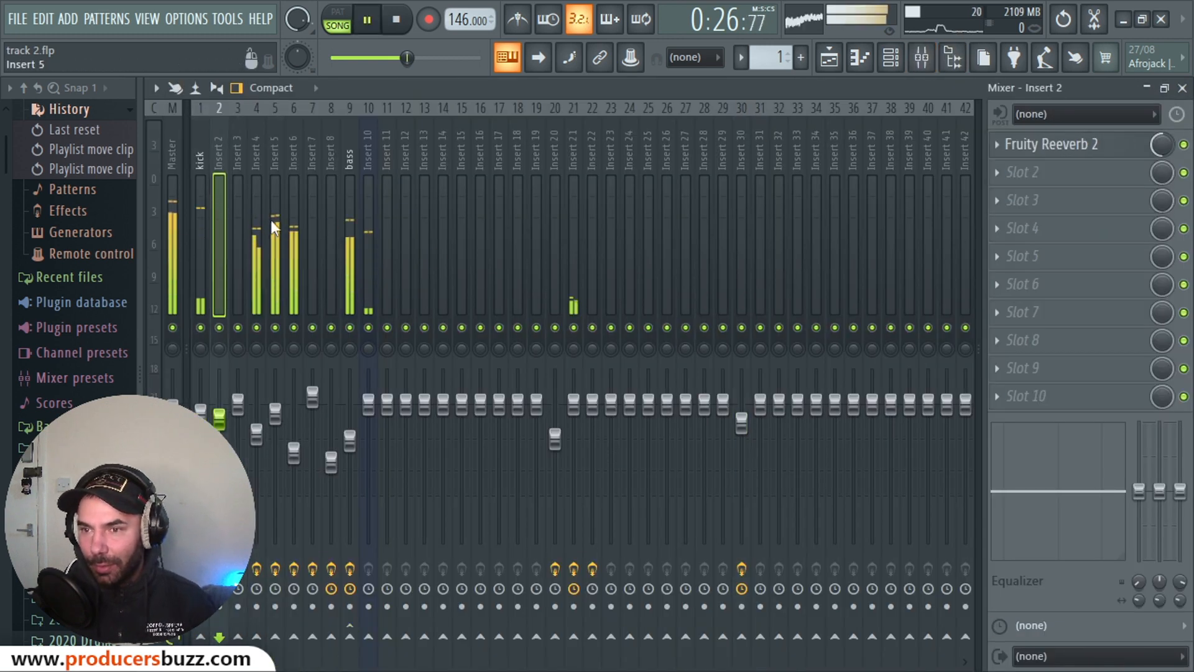
{"action": "key", "text": "space"}
{"action": "left_click", "coordinate": [1183, 88]}
Play the song from bar 1 and inspect the melody's level and effects on mixer track Insert 4
{"action": "left_click", "coordinate": [404, 129]}
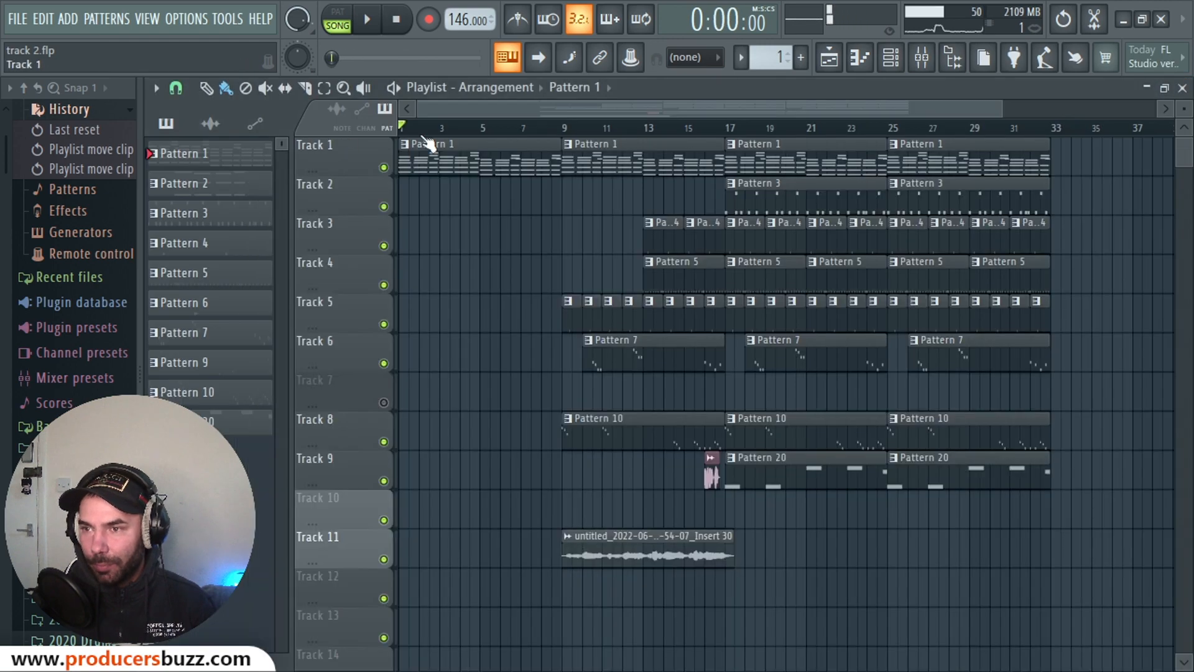
{"action": "key", "text": "space"}
{"action": "left_click", "coordinate": [922, 58]}
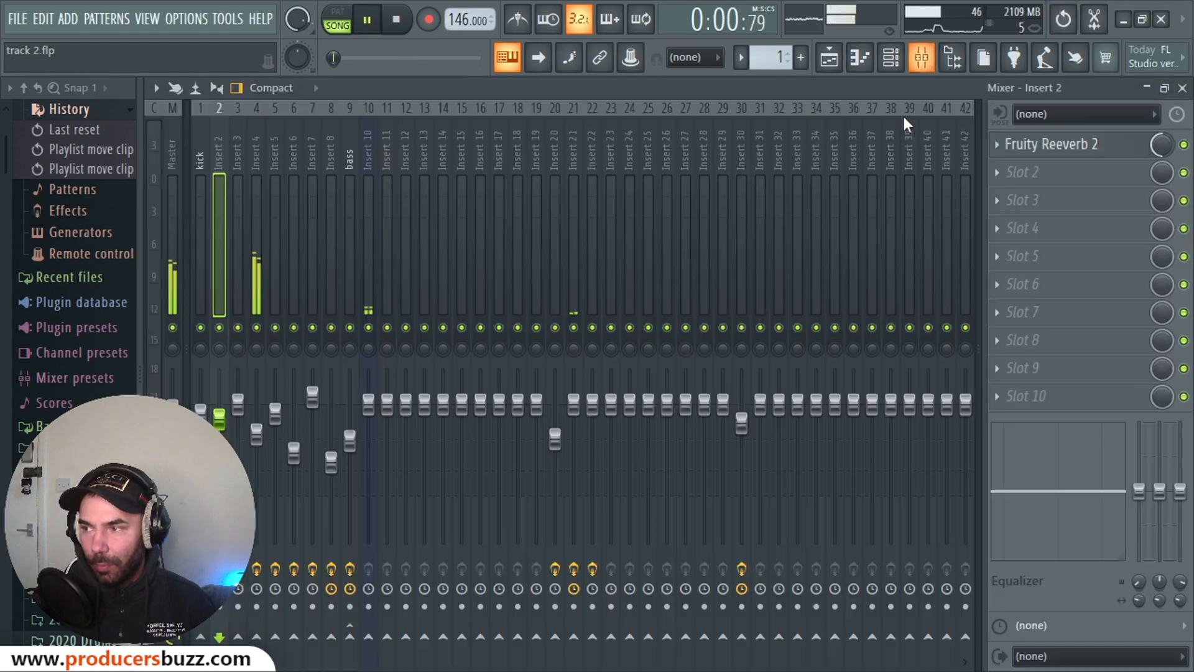
{"action": "left_click", "coordinate": [239, 255]}
{"action": "left_click", "coordinate": [257, 262]}
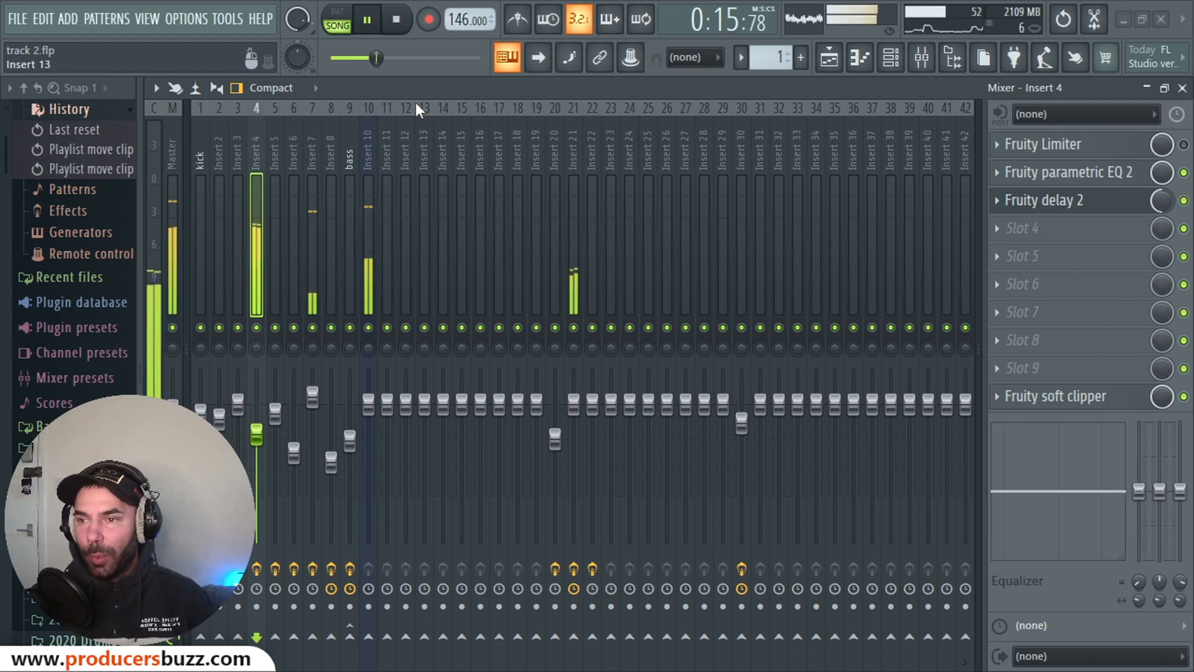
{"action": "left_click", "coordinate": [398, 21]}
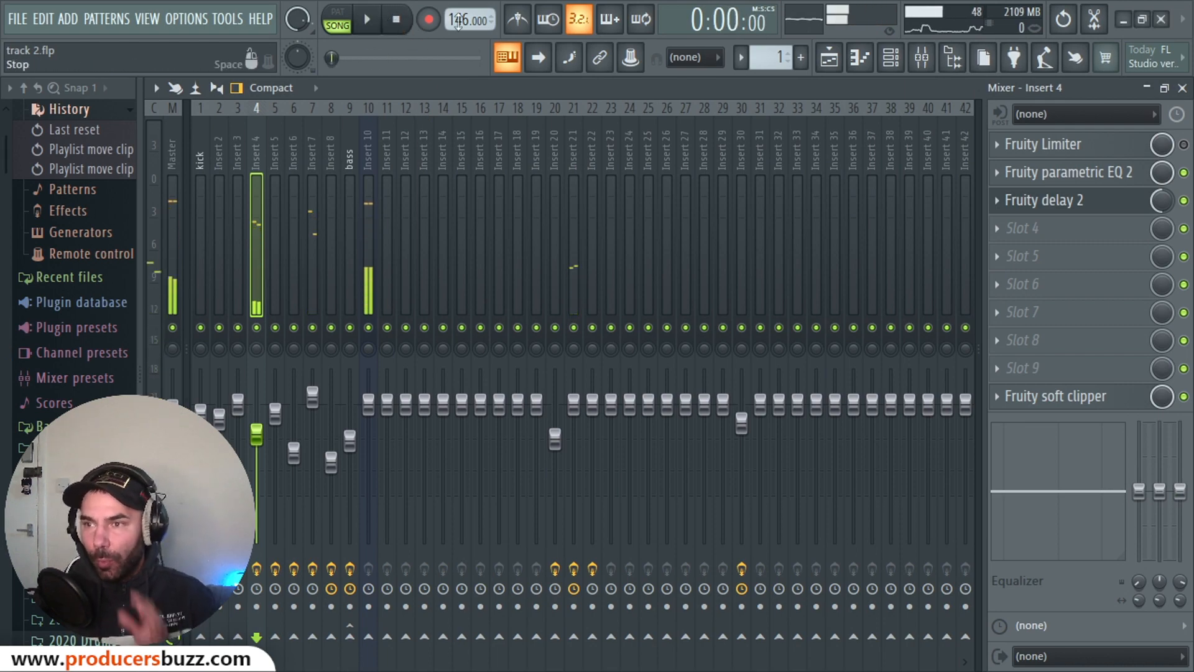
{"action": "left_click", "coordinate": [1181, 87]}
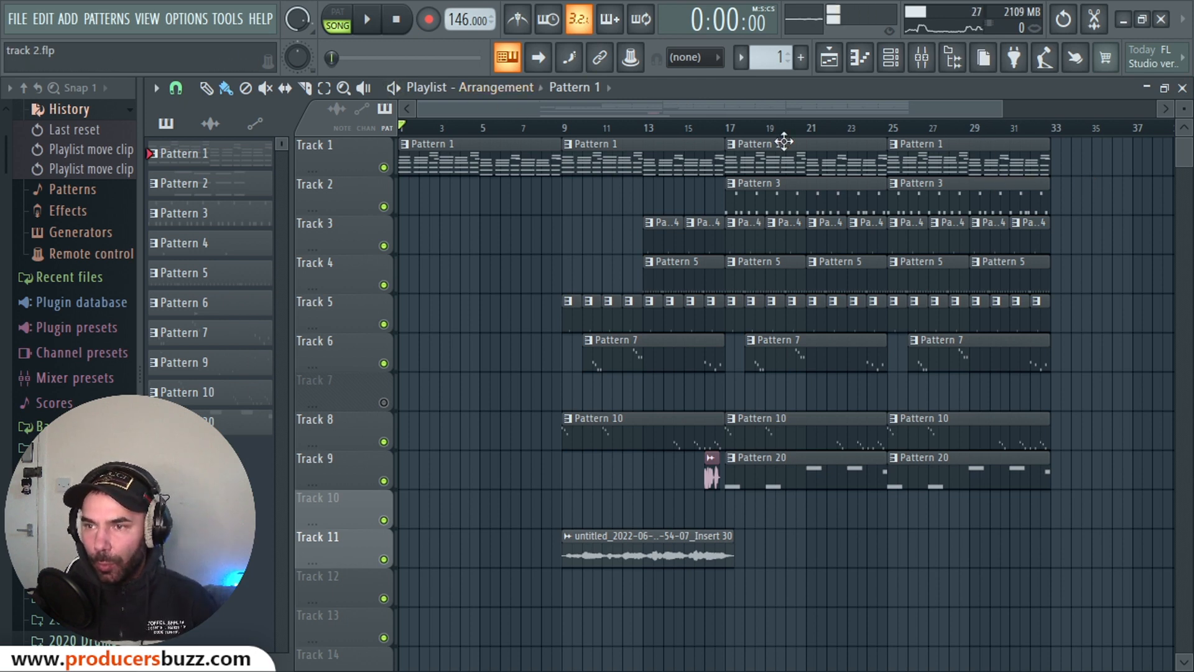
Delete every playlist clip except the first Pattern 1 clip on Track 1
{"action": "mouse_move", "coordinate": [1086, 165]}
{"action": "left_mouse_down"}
{"action": "mouse_move", "coordinate": [805, 166]}
{"action": "mouse_move", "coordinate": [734, 187]}
{"action": "mouse_move", "coordinate": [600, 259]}
{"action": "mouse_move", "coordinate": [924, 336]}
{"action": "mouse_move", "coordinate": [816, 496]}
{"action": "mouse_move", "coordinate": [672, 576]}
{"action": "mouse_move", "coordinate": [1061, 435]}
{"action": "mouse_move", "coordinate": [658, 356]}
{"action": "mouse_move", "coordinate": [909, 311]}
{"action": "mouse_move", "coordinate": [944, 248]}
{"action": "mouse_move", "coordinate": [800, 309]}
{"action": "left_mouse_up"}
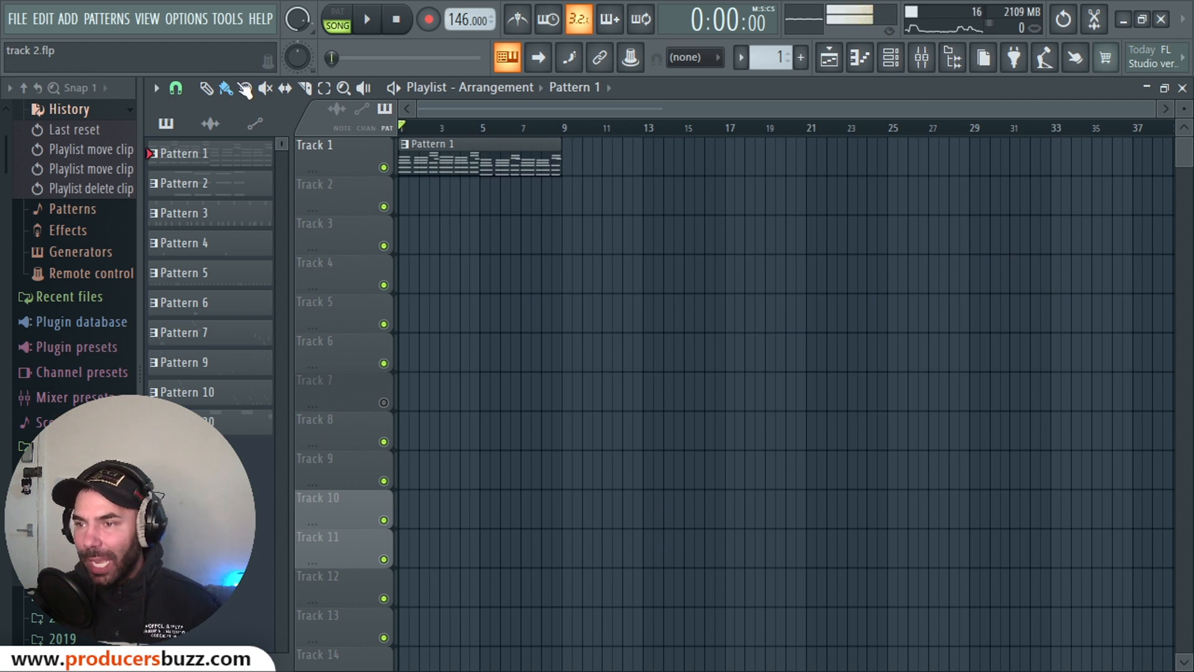
Toggle the playback mode between pattern and song, ending in song mode
{"action": "left_click", "coordinate": [18, 20]}
{"action": "mouse_move", "coordinate": [68, 182]}
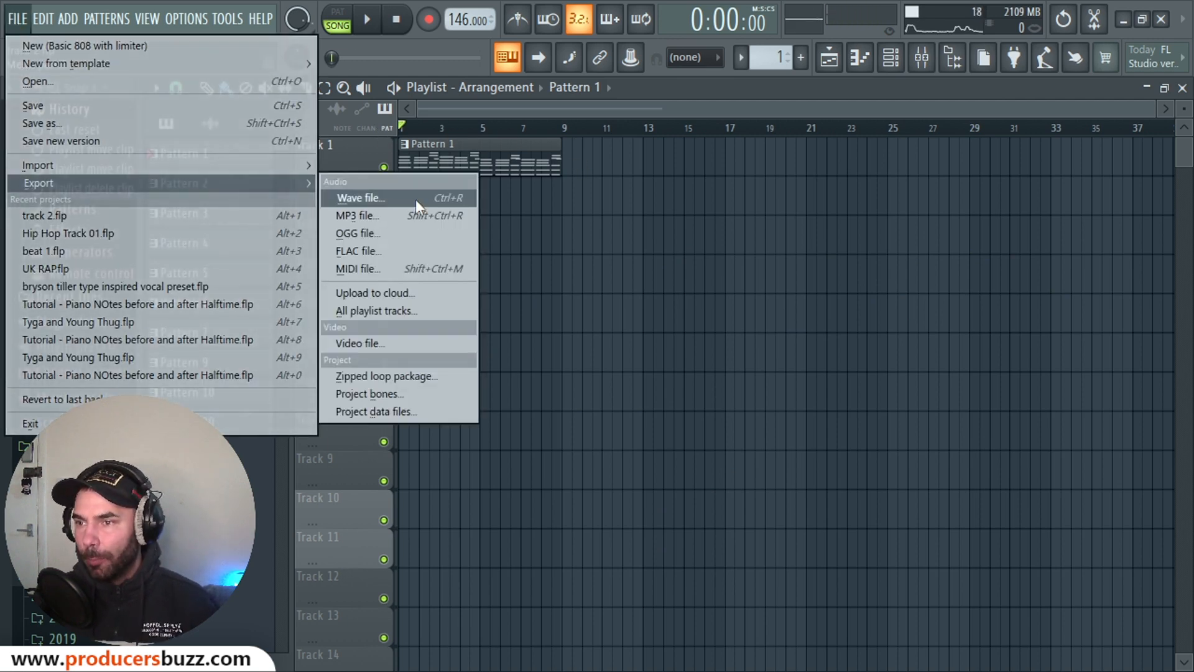
{"action": "left_click", "coordinate": [350, 20]}
{"action": "left_click", "coordinate": [350, 20]}
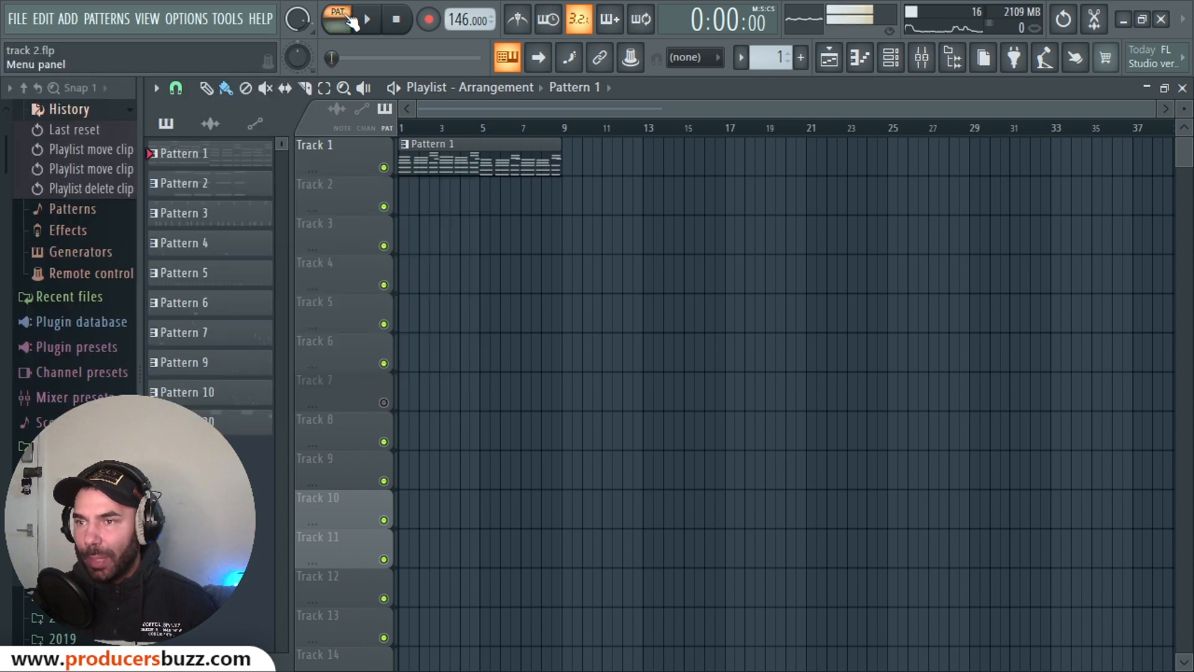
{"action": "left_click", "coordinate": [348, 21]}
{"action": "left_click", "coordinate": [352, 23]}
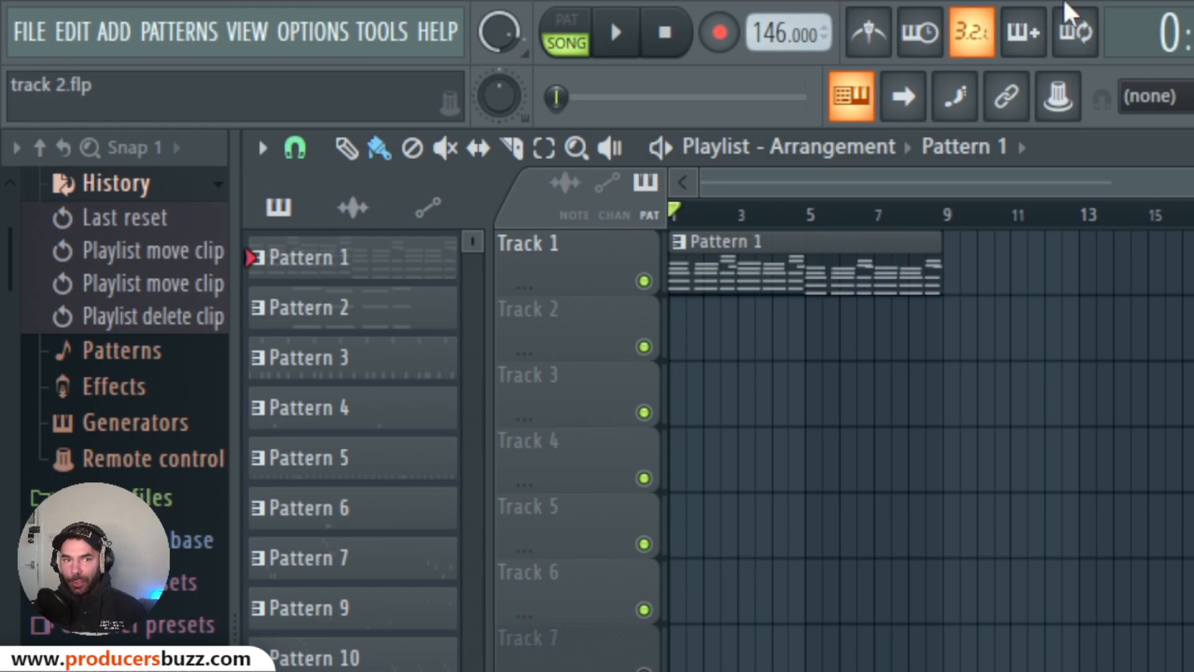
{"action": "left_click", "coordinate": [573, 38]}
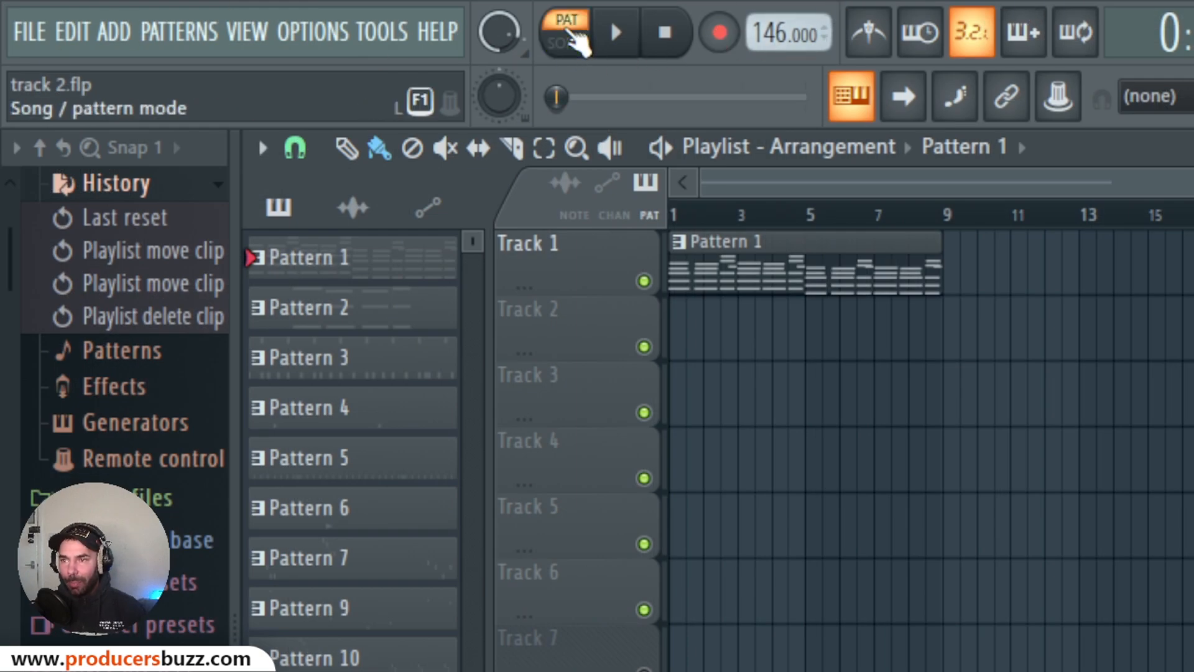
{"action": "left_click", "coordinate": [571, 47]}
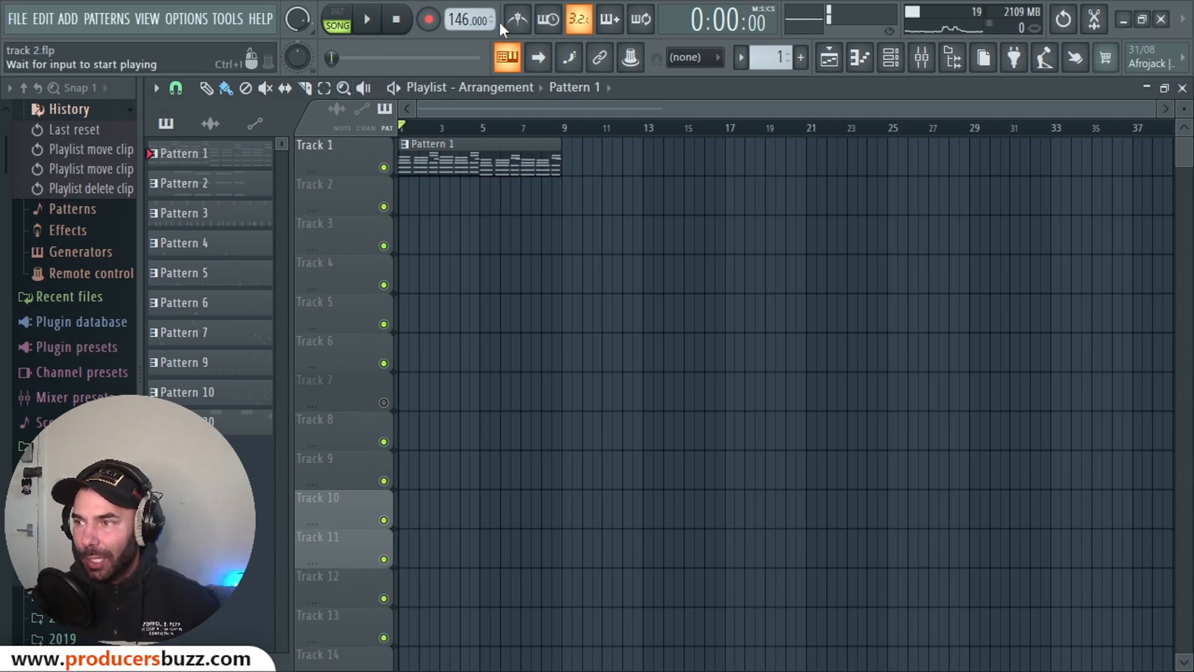
Export the Pattern 1 melody as a Wave file into the Documents\2023 BEATS folder and copy that folder's path
{"action": "left_click", "coordinate": [17, 19]}
{"action": "mouse_move", "coordinate": [43, 183]}
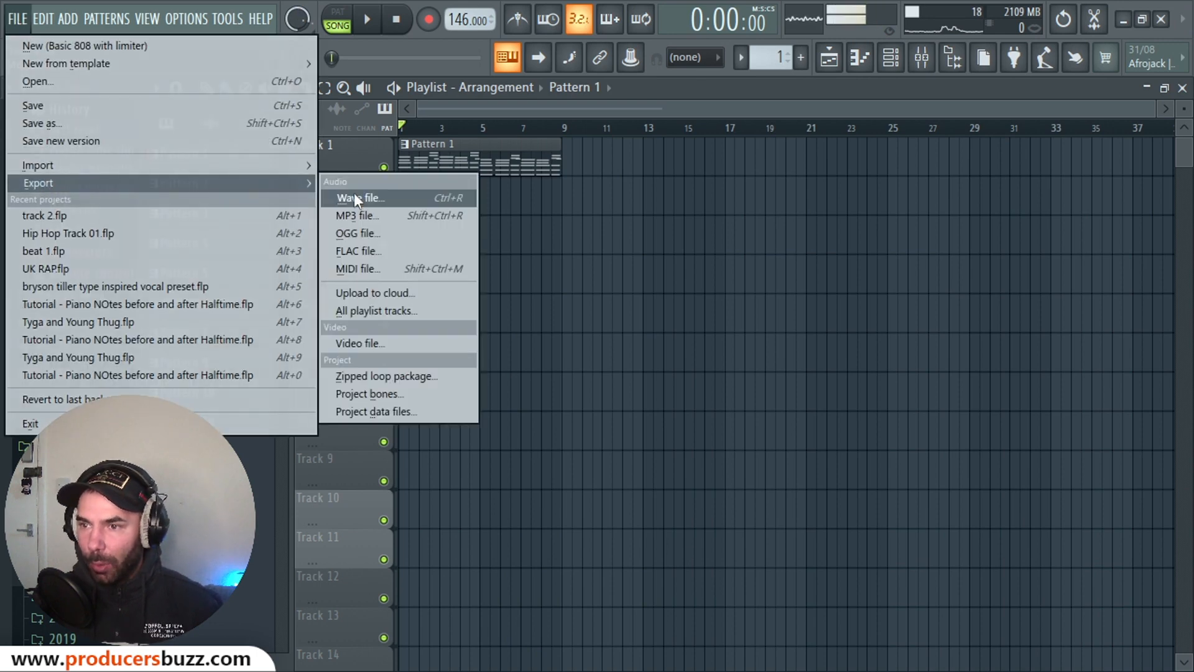
{"action": "left_click", "coordinate": [355, 193]}
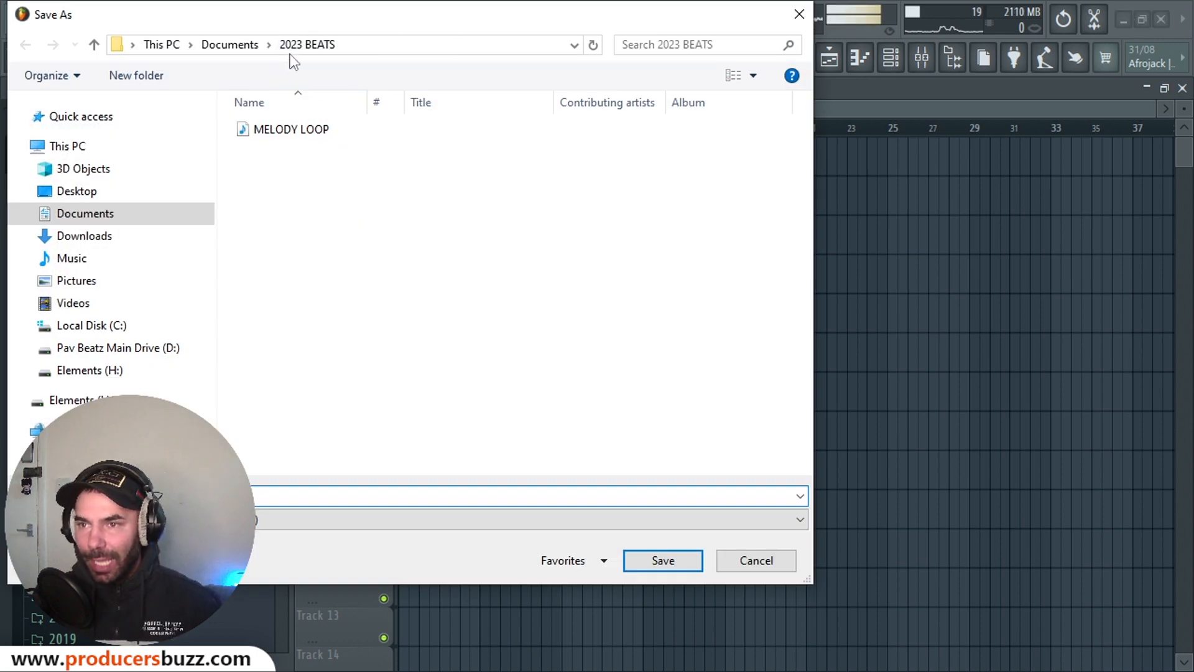
{"action": "left_click", "coordinate": [370, 41]}
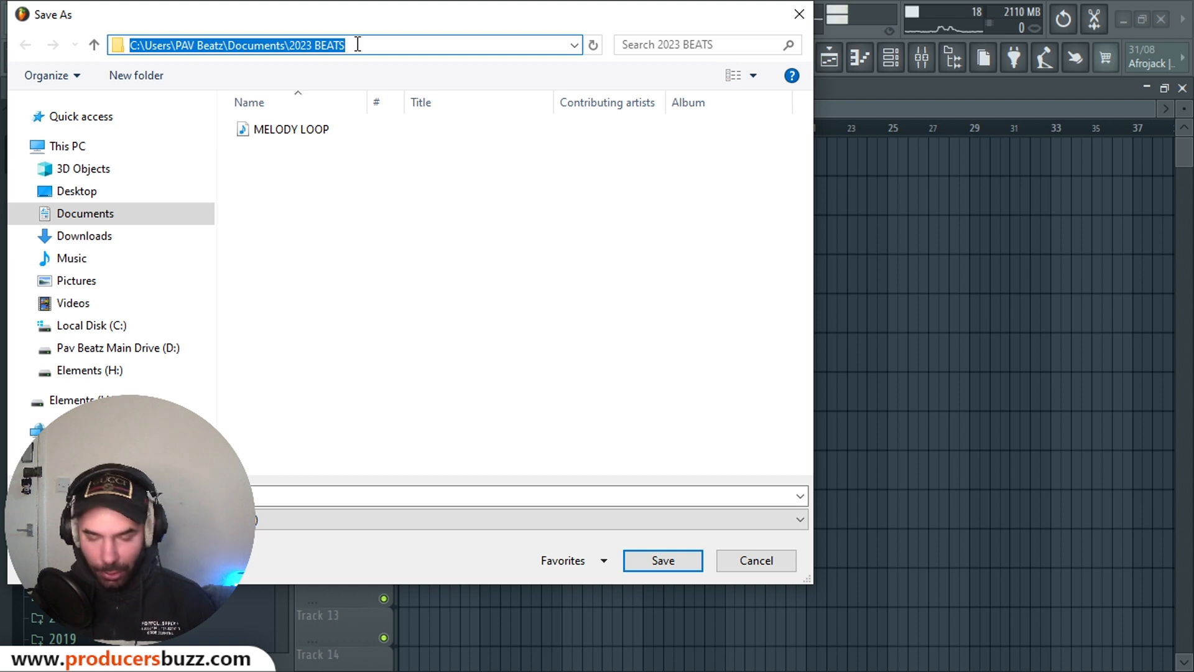
{"action": "left_click", "coordinate": [663, 560]}
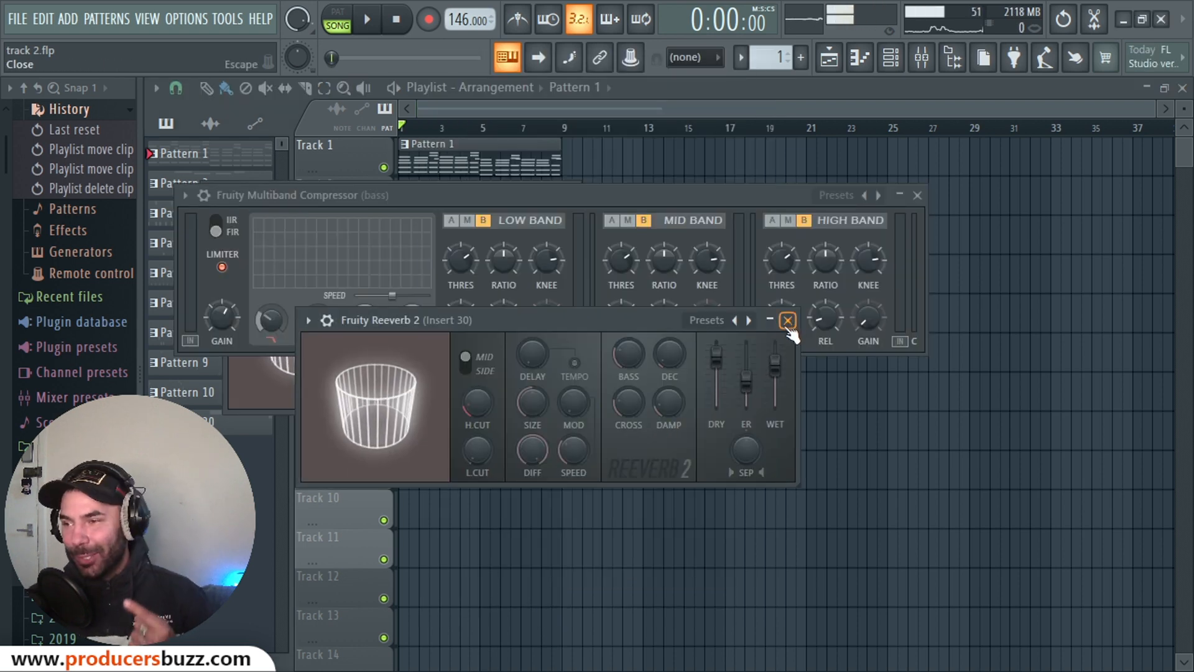
{"action": "left_click", "coordinate": [576, 114]}
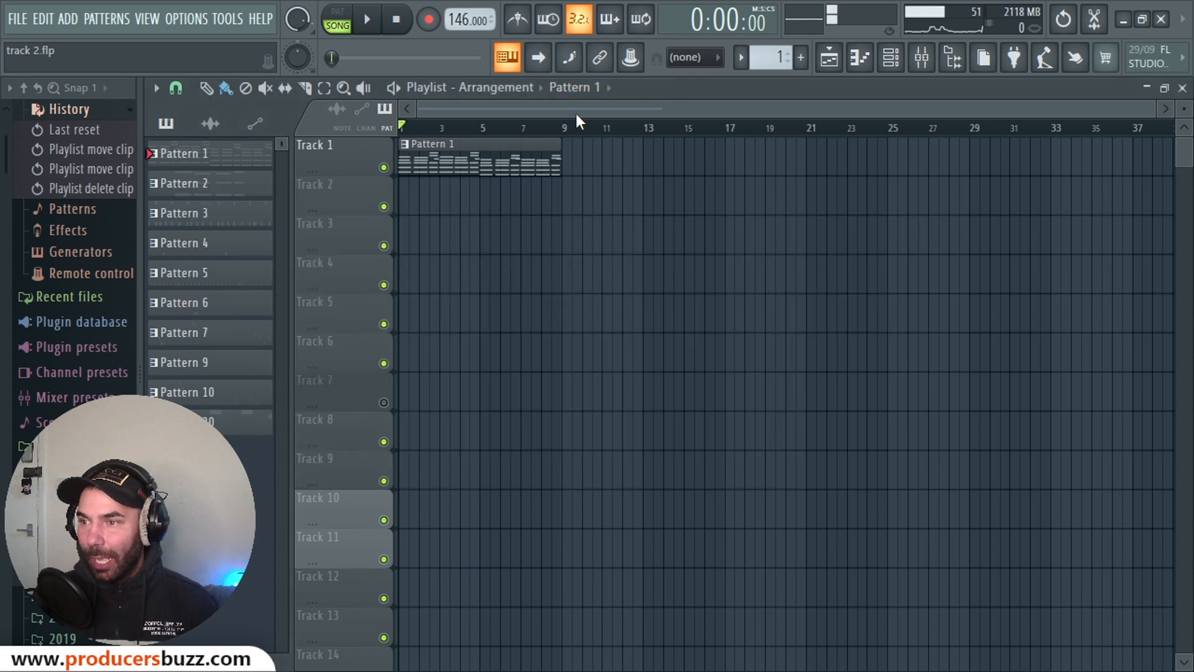
Switch to File Explorer, go to the Documents\2023 BEATS folder and select the MELODY LOOP audio file
{"action": "key", "text": "alt+Tab"}
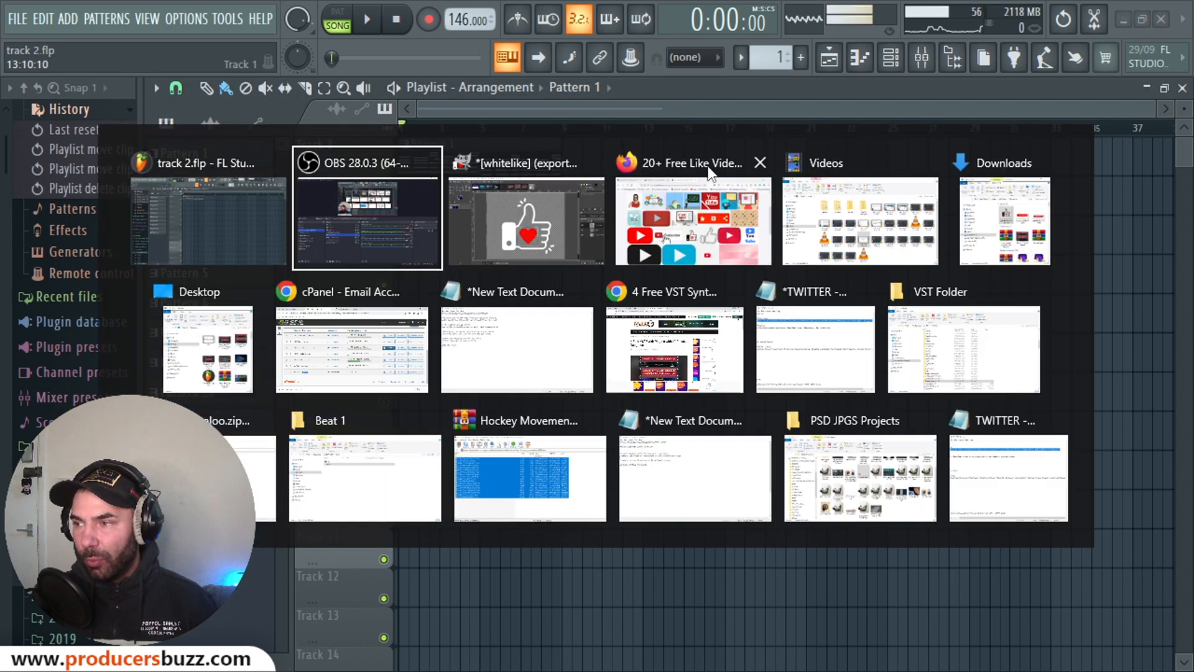
{"action": "key", "text": "Tab"}
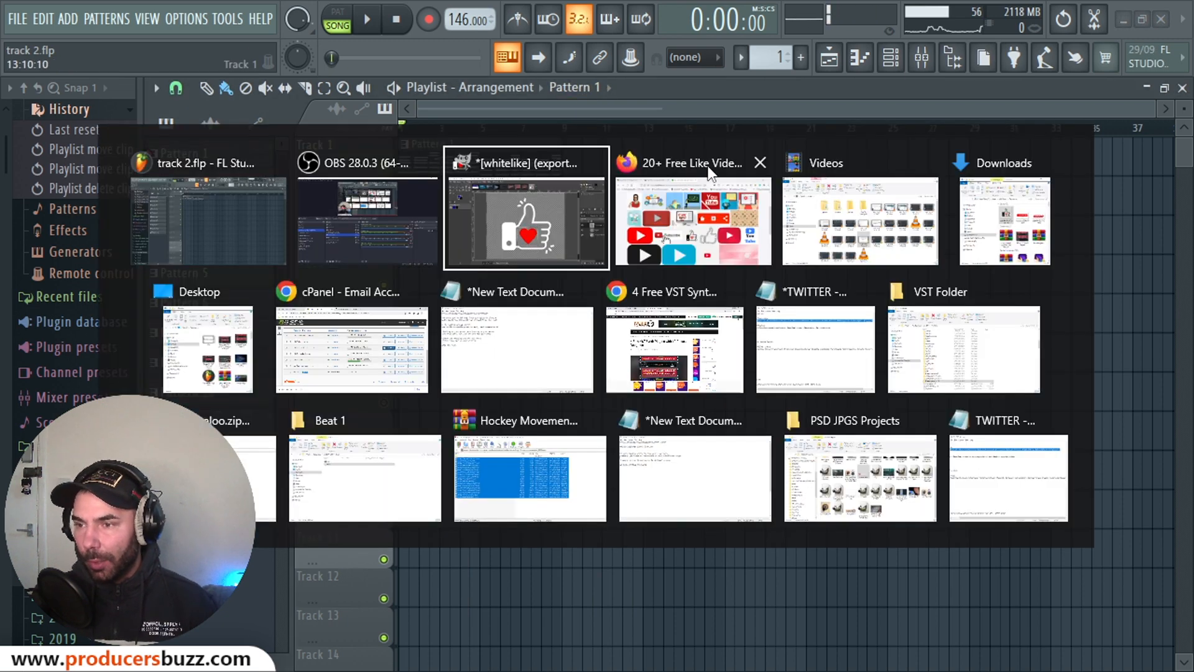
{"action": "left_click", "coordinate": [1005, 211]}
{"action": "left_click", "coordinate": [150, 339]}
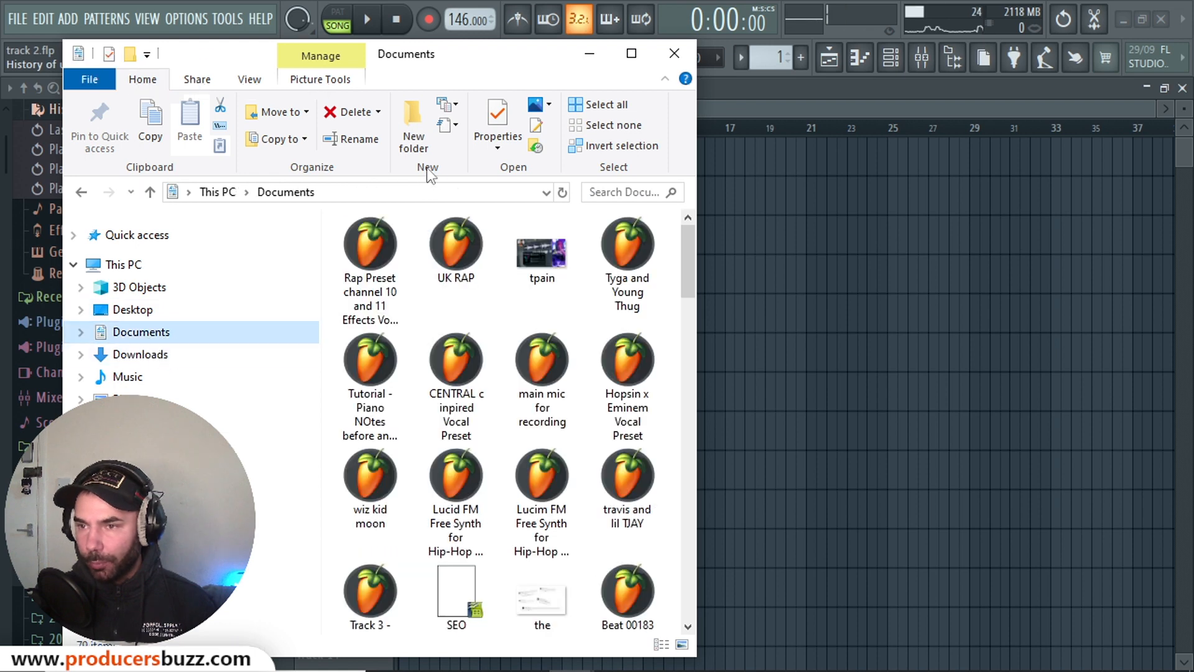
{"action": "left_click", "coordinate": [407, 194]}
{"action": "type", "text": "C:\\Users\\PAV Beats\\Documents\\2023 BEATS"}
{"action": "key", "text": "Return"}
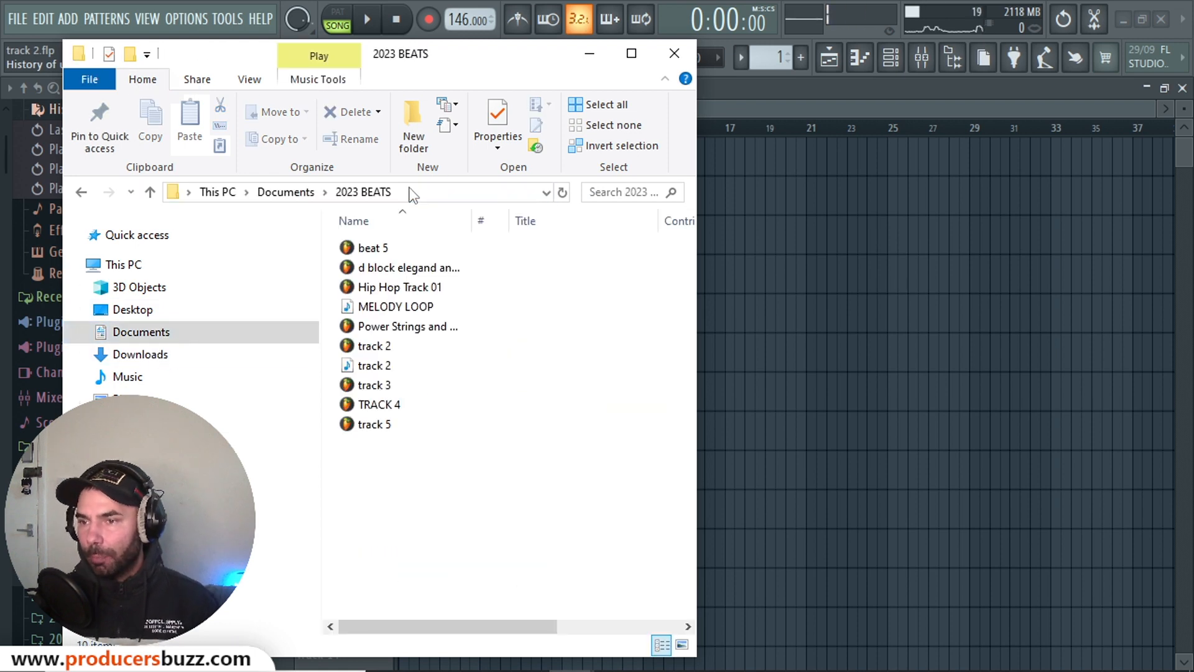
{"action": "left_click", "coordinate": [436, 306]}
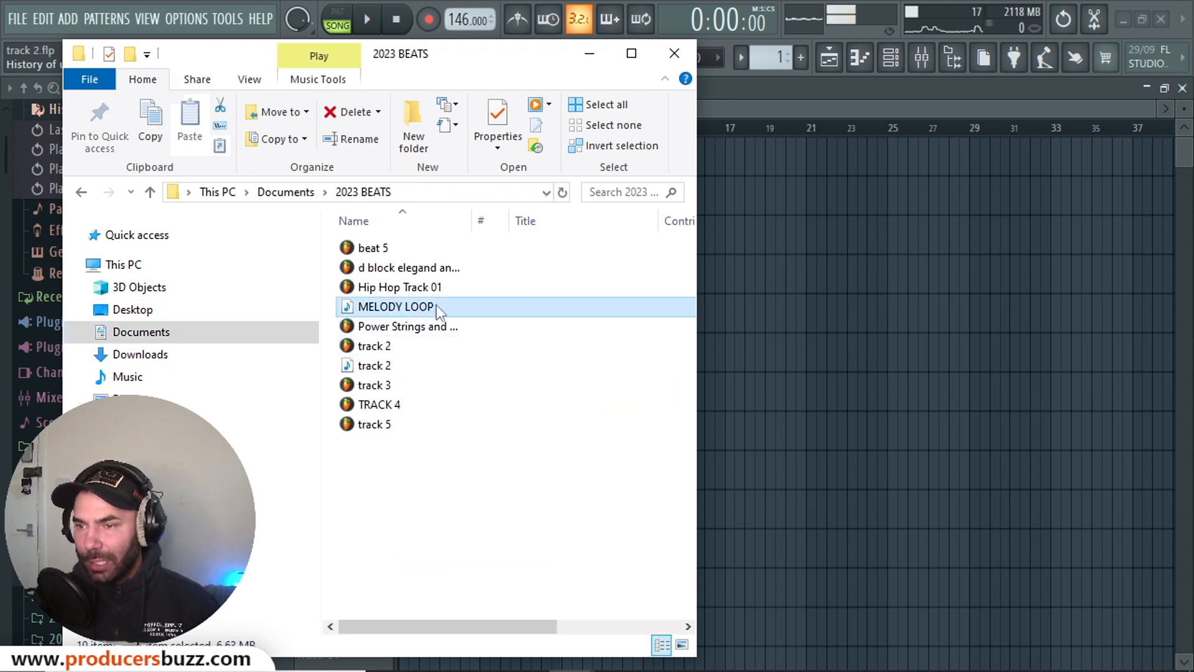
{"action": "left_click_drag", "start_coordinate": [444, 55], "coordinate": [759, 237]}
{"action": "left_click", "coordinate": [651, 105]}
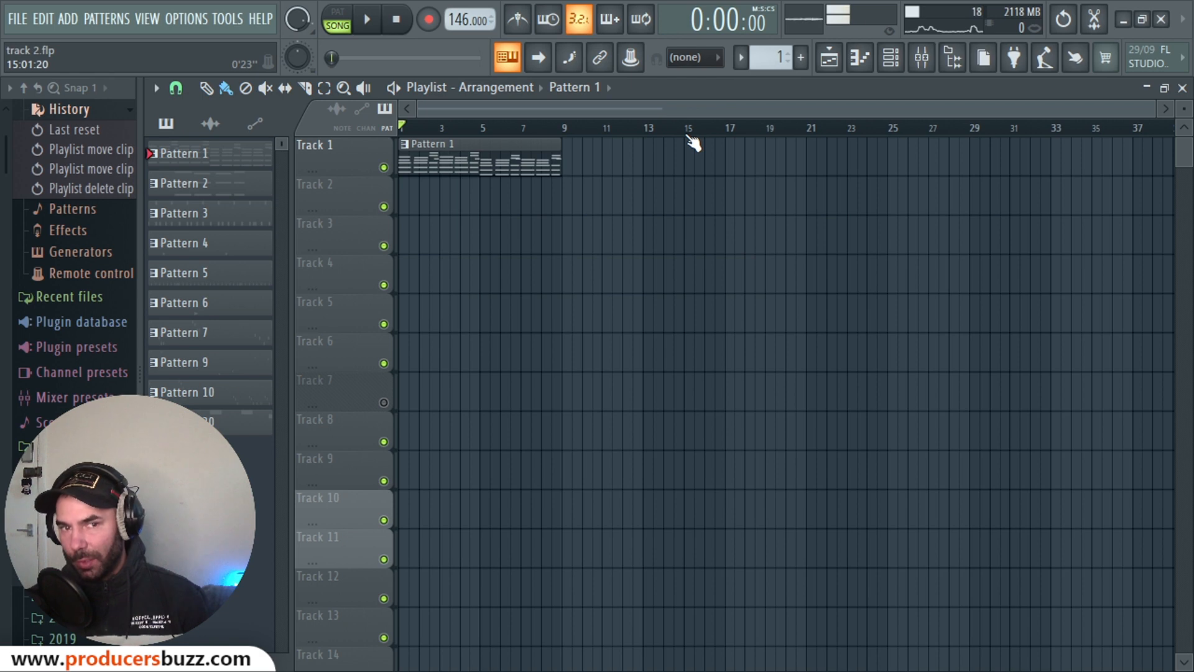
Undo the deletion of the playlist clips
{"action": "key", "text": "ctrl+z"}
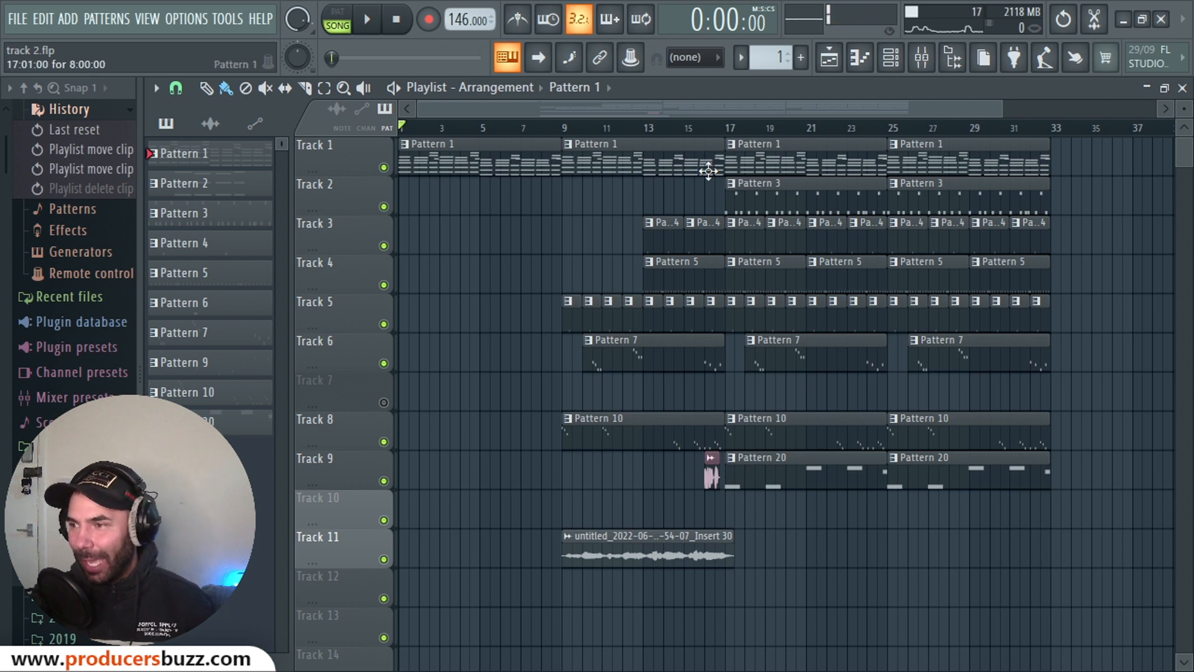
{"action": "left_click", "coordinate": [384, 167]}
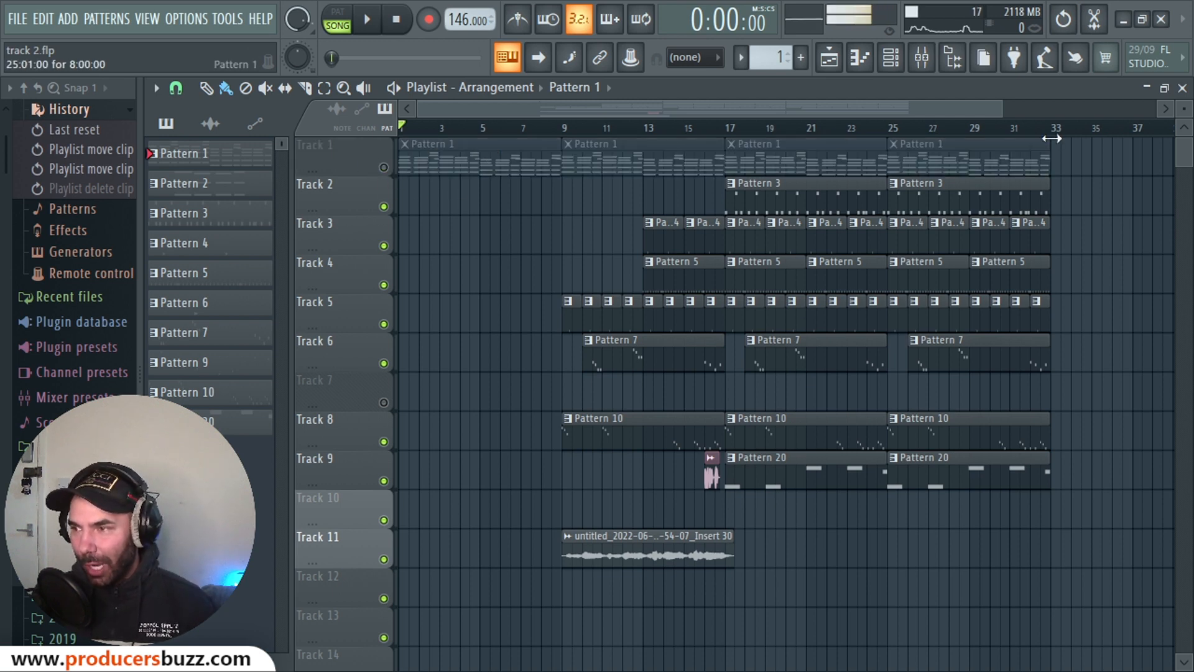
{"action": "right_click", "coordinate": [343, 154]}
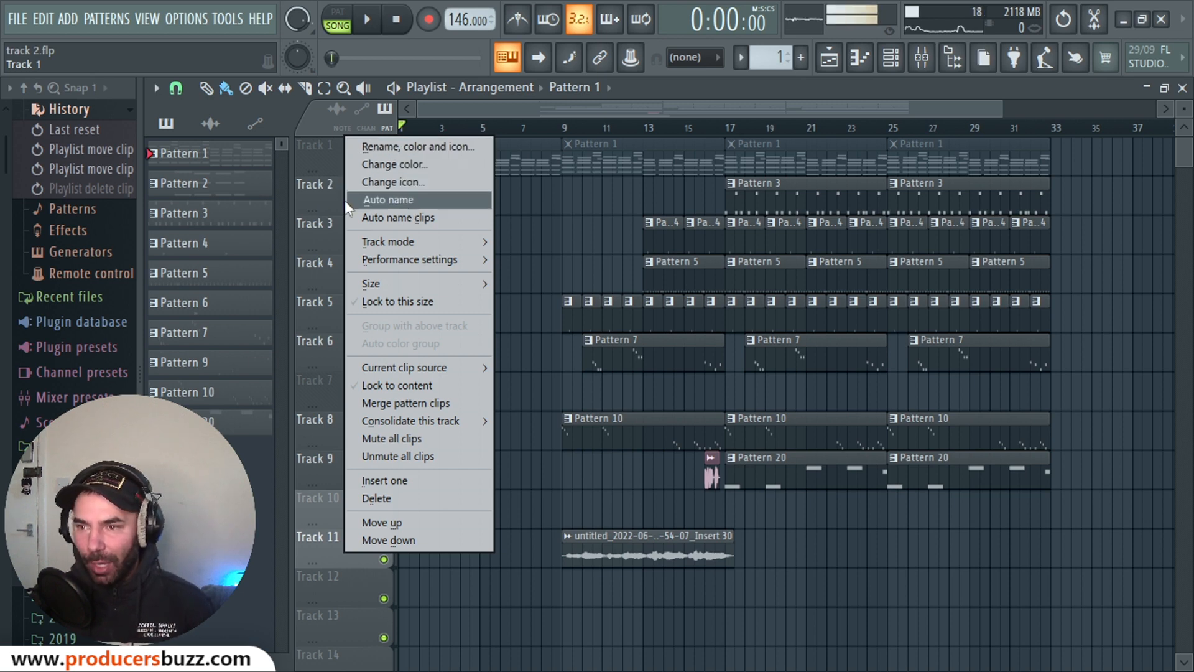
{"action": "left_click", "coordinate": [319, 163]}
{"action": "left_click", "coordinate": [383, 167]}
Insert an empty playlist track above Track 1 and mute the track holding the Pattern 1 clips
{"action": "right_click", "coordinate": [341, 163]}
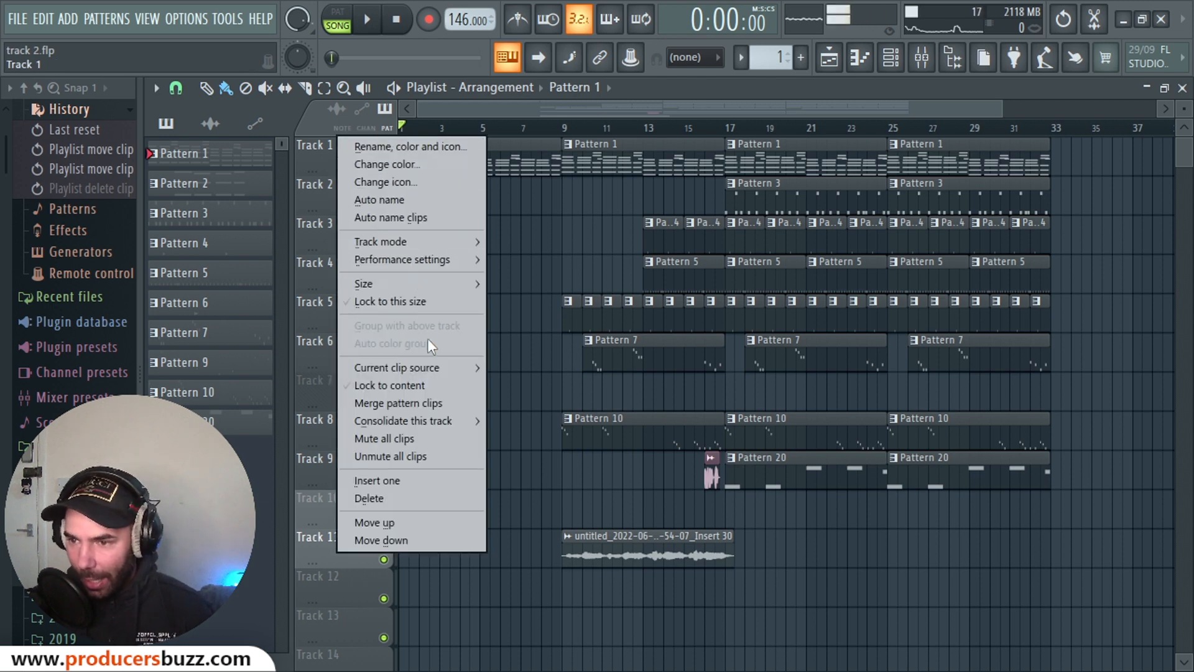
{"action": "left_click", "coordinate": [393, 483]}
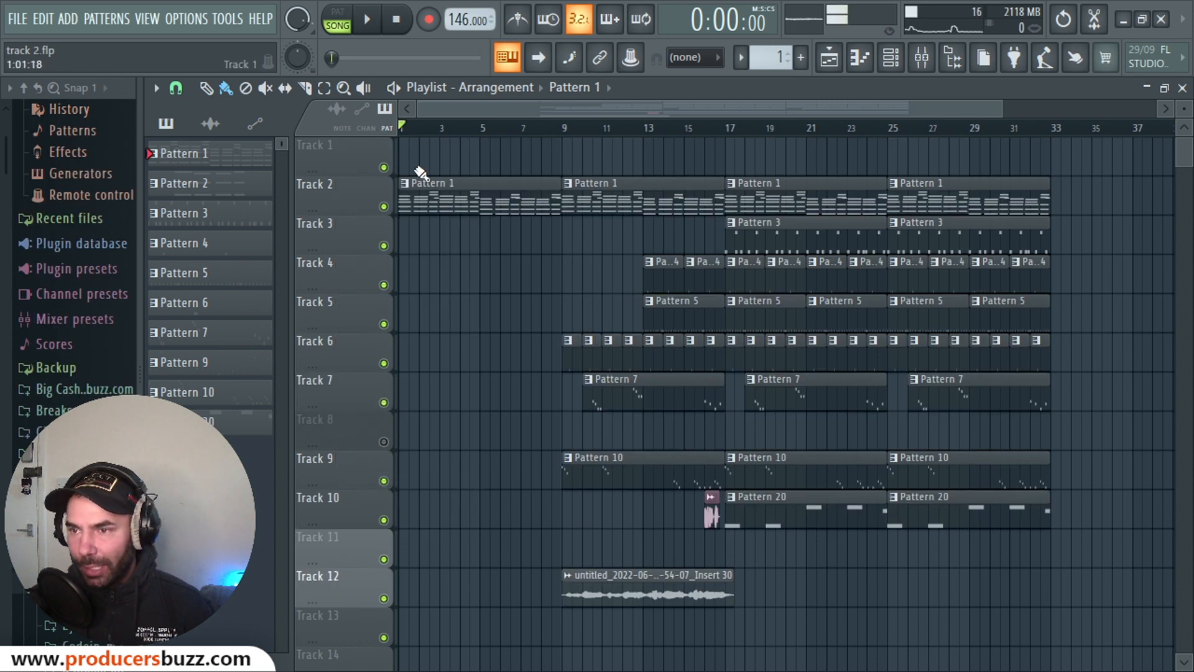
{"action": "left_click", "coordinate": [384, 206]}
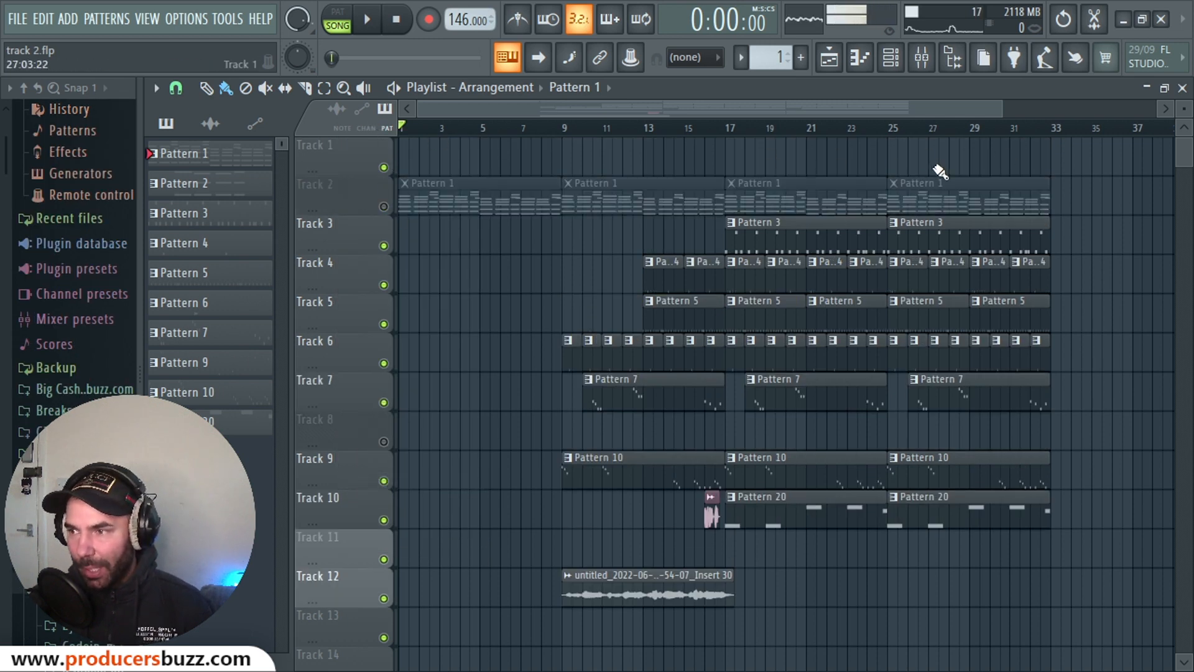
Play the arrangement from bar 17 to hear it without the original melody
{"action": "left_click", "coordinate": [731, 129]}
{"action": "key", "text": "space"}
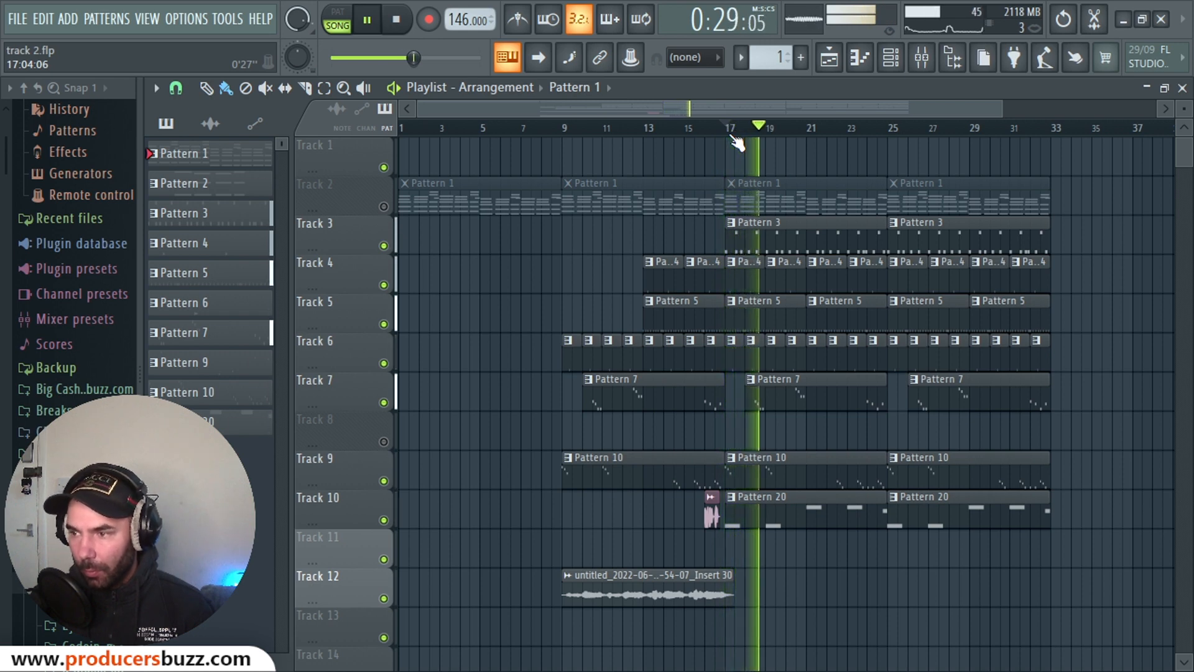
Stop playback and place the MELODY LOOP audio file from the 2023 BEATS folder on Track 1, starting at bar 1
{"action": "key", "text": "space"}
{"action": "key", "text": "alt+Tab"}
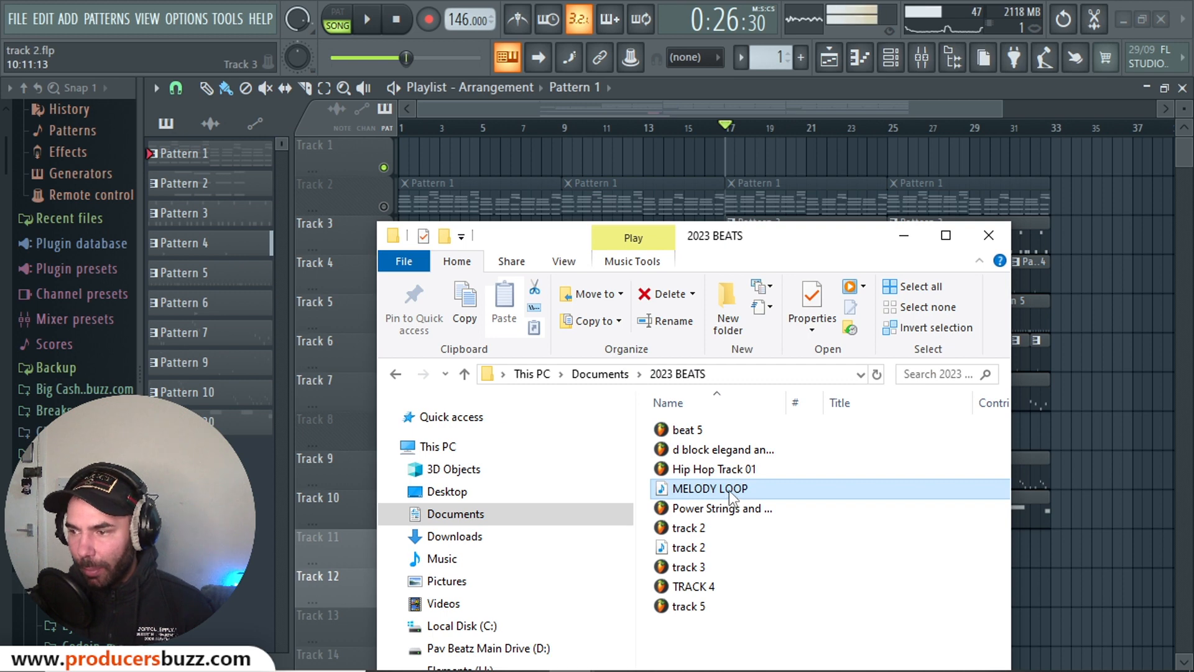
{"action": "left_click_drag", "start_coordinate": [729, 490], "coordinate": [509, 158]}
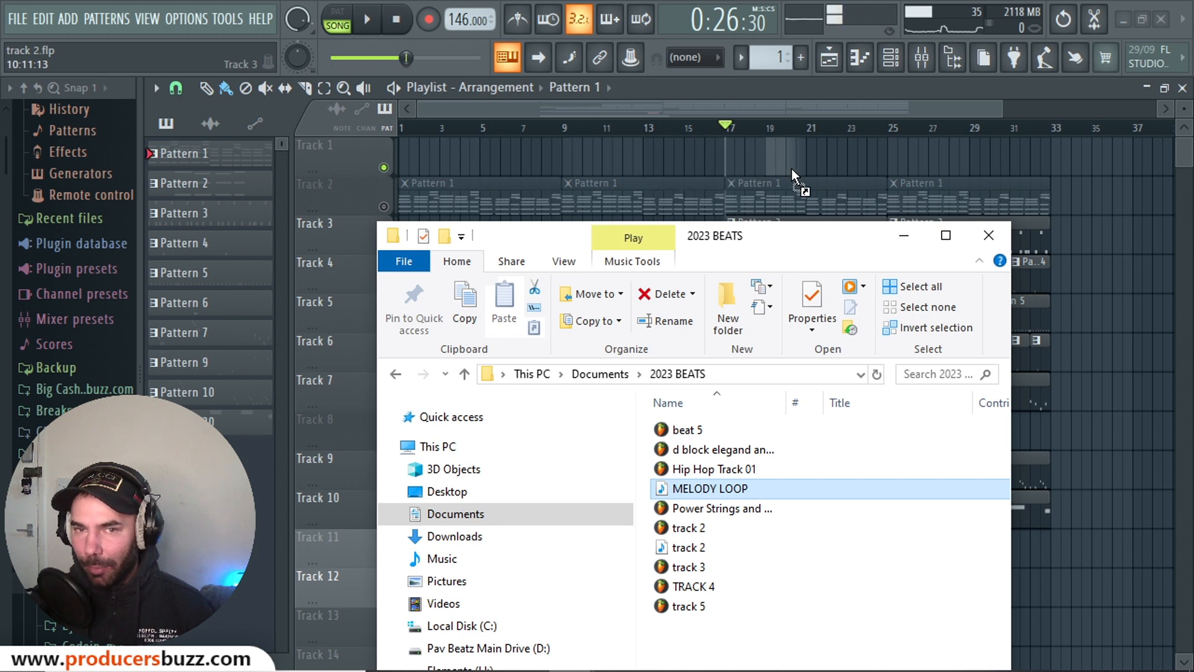
{"action": "left_click_drag", "start_coordinate": [793, 169], "coordinate": [462, 169]}
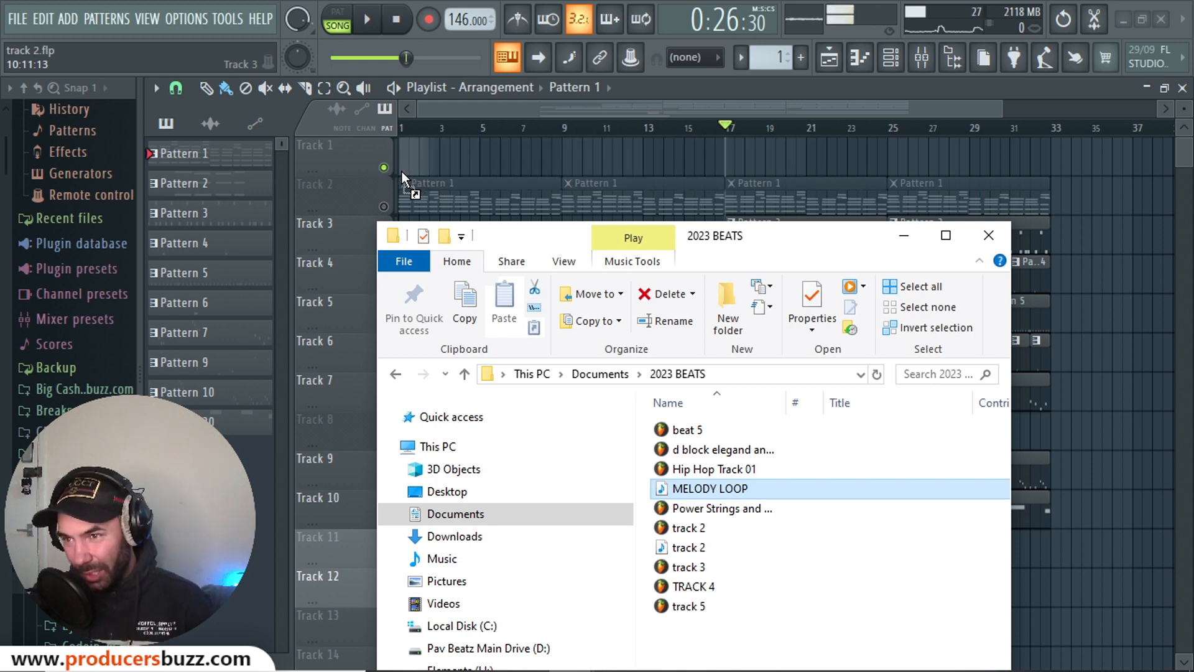
{"action": "left_click_drag", "start_coordinate": [402, 170], "coordinate": [684, 156]}
Solo Track 1 and play the MELODY LOOP clip from bar 1, then stop playback
{"action": "left_click", "coordinate": [449, 127]}
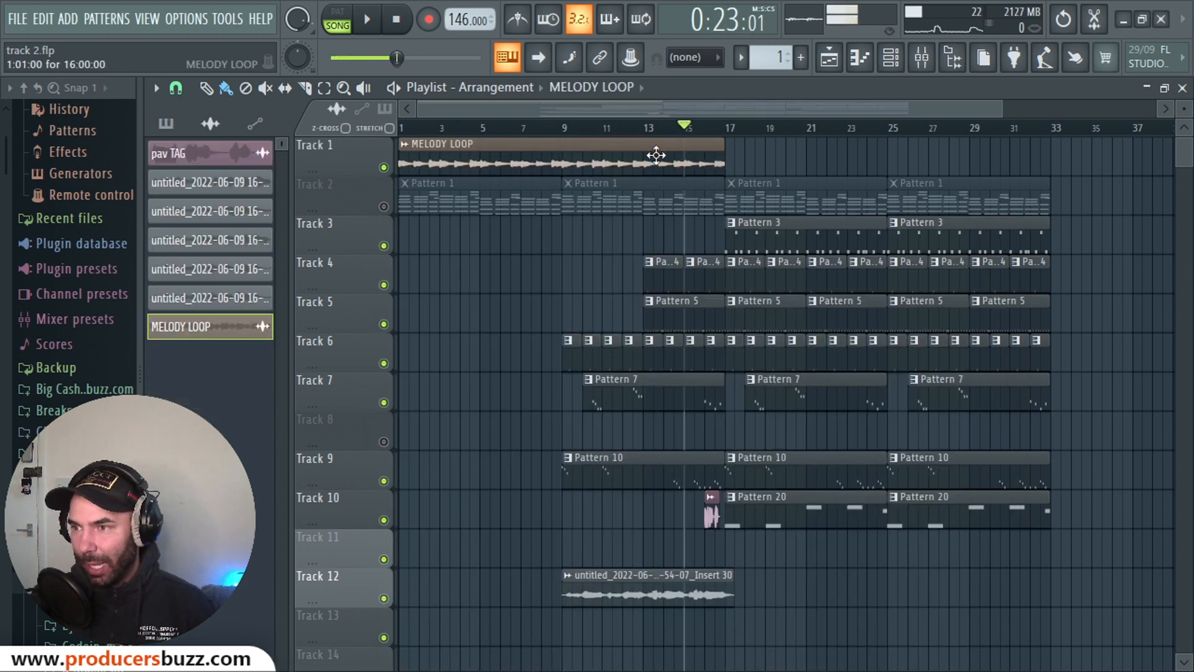
{"action": "left_click_drag", "start_coordinate": [477, 129], "coordinate": [400, 163]}
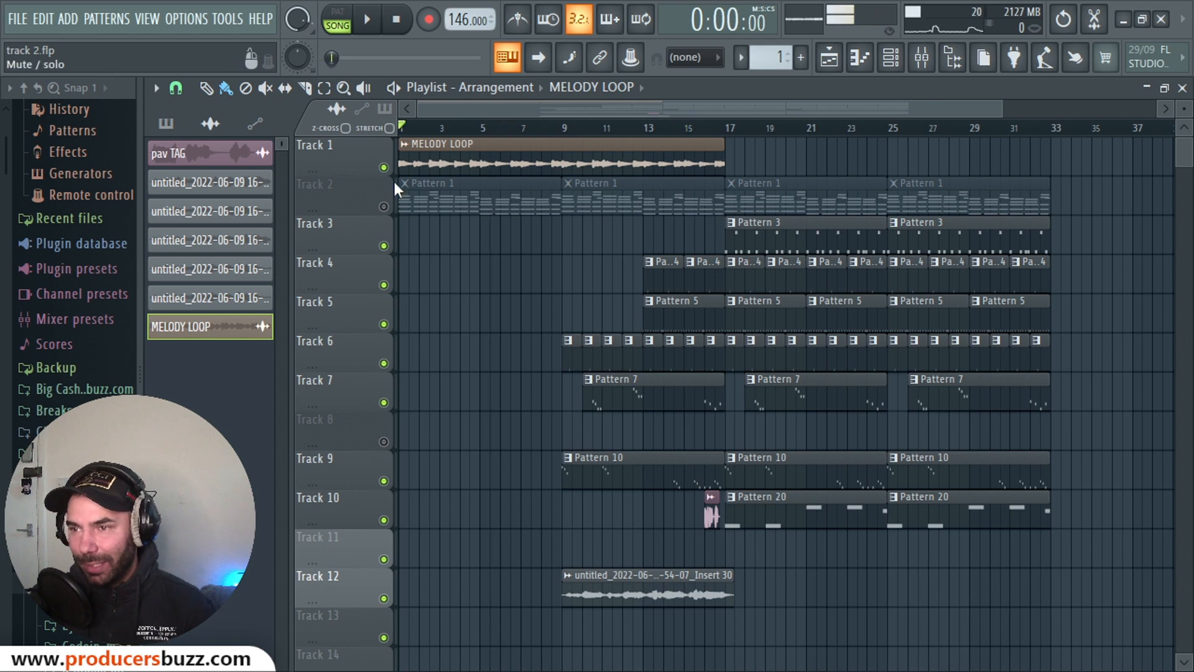
{"action": "left_click", "coordinate": [384, 207]}
{"action": "left_click", "coordinate": [384, 207]}
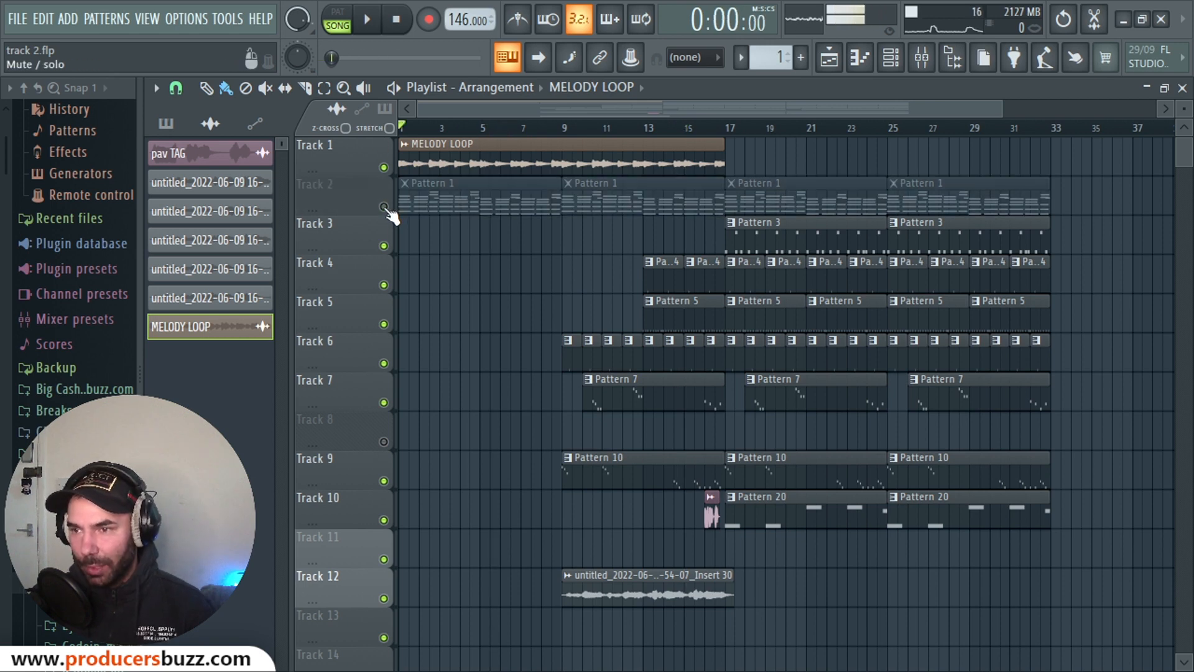
{"action": "right_click", "coordinate": [383, 207]}
{"action": "right_click", "coordinate": [384, 167]}
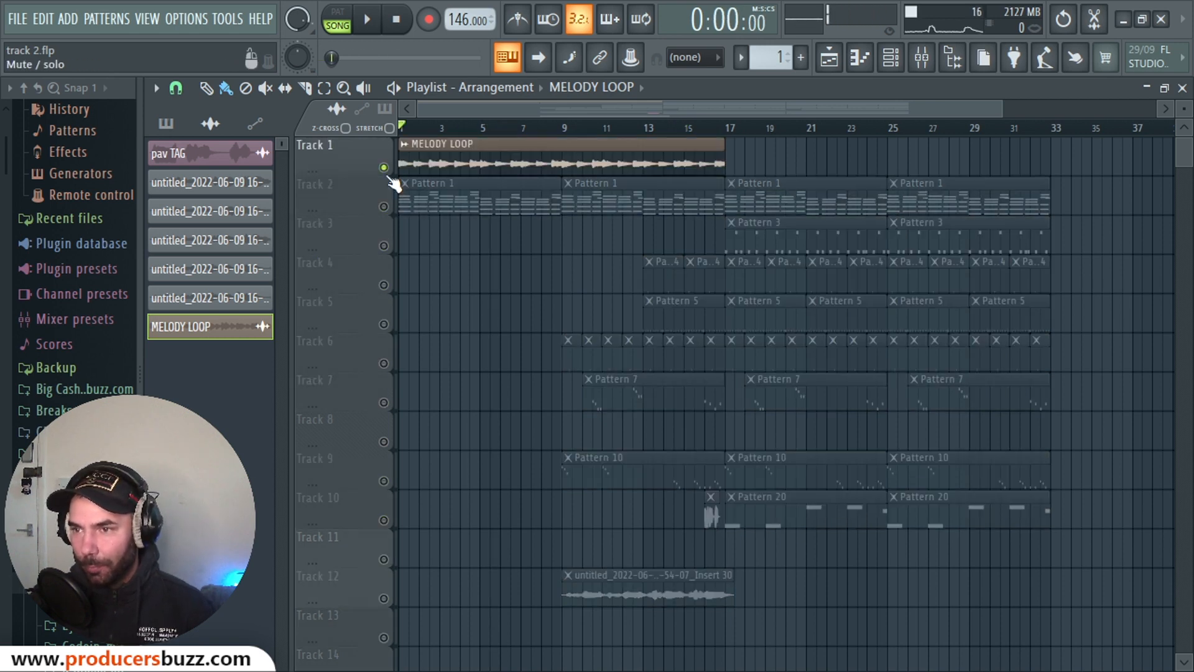
{"action": "key", "text": "space"}
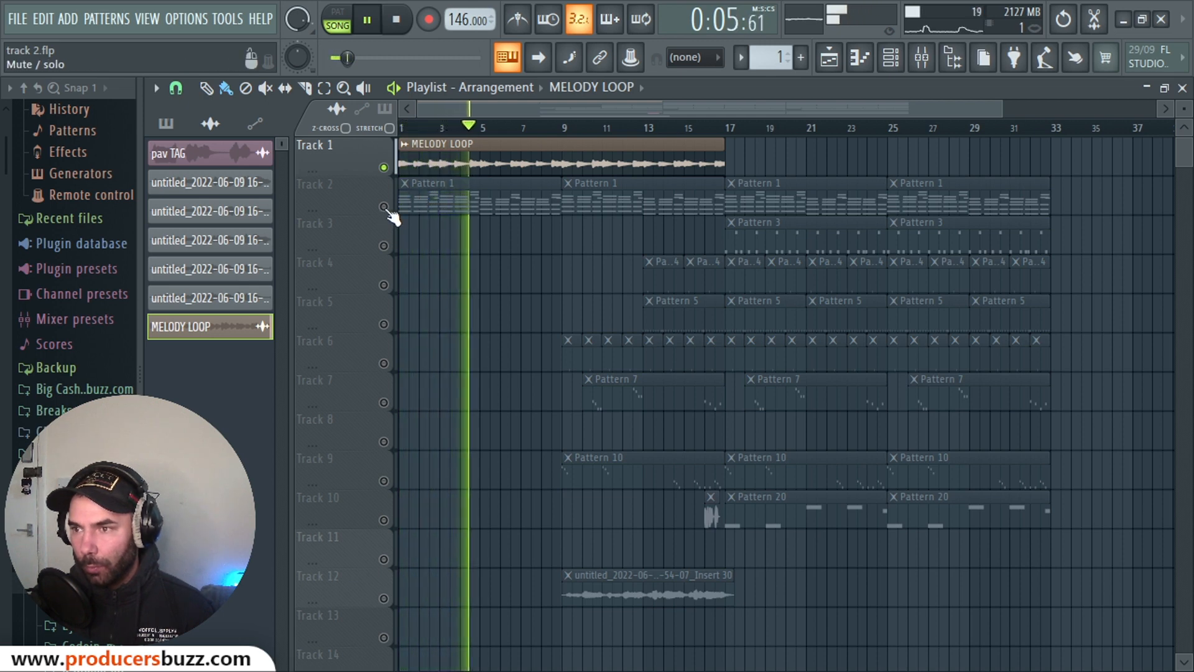
{"action": "key", "text": "space"}
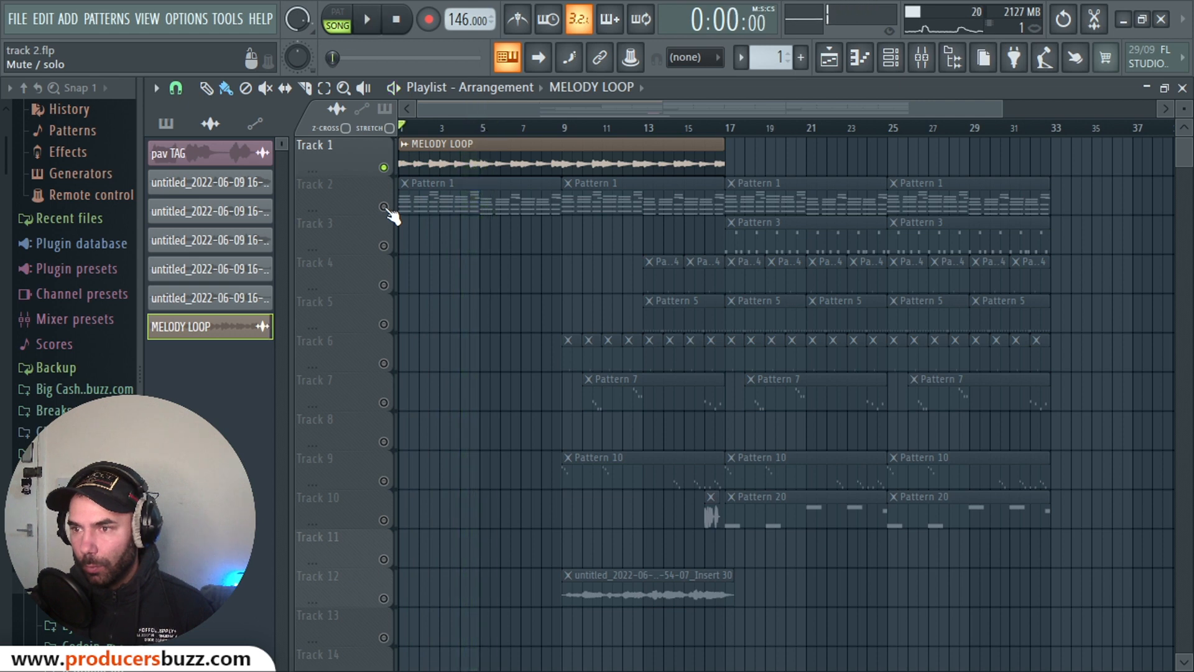
Solo Track 2 to play the original Pattern 1 melody for comparison, then return the solo to Track 1
{"action": "right_click", "coordinate": [383, 206]}
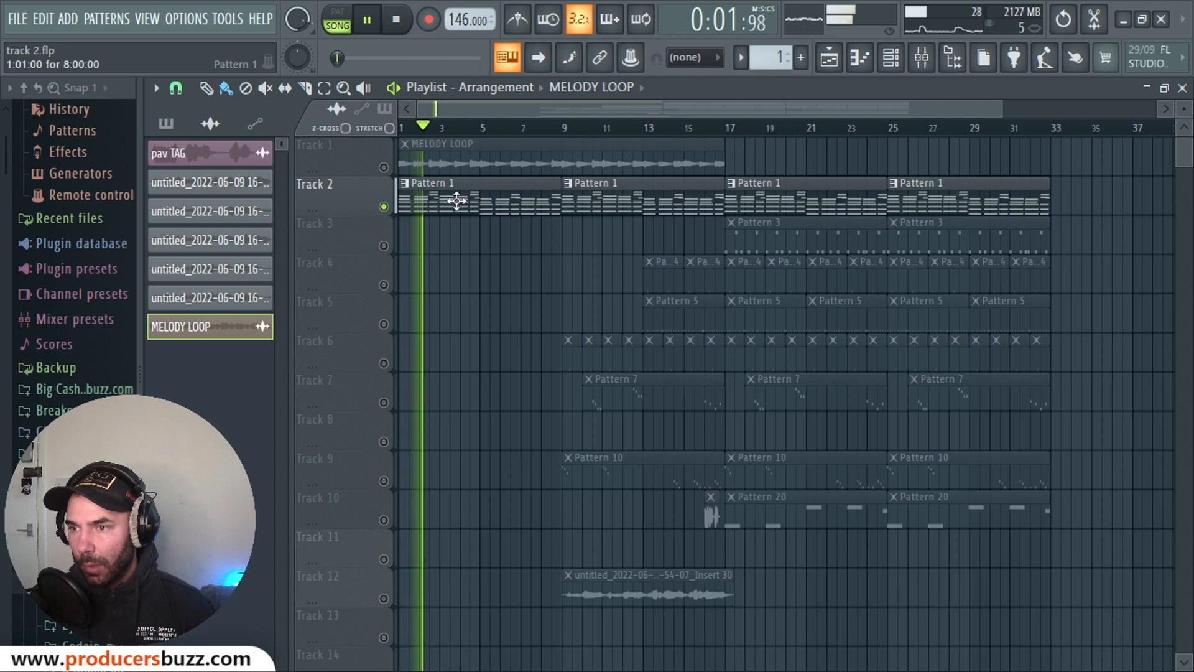
{"action": "key", "text": "space"}
{"action": "left_click", "coordinate": [385, 207]}
{"action": "left_click", "coordinate": [384, 167]}
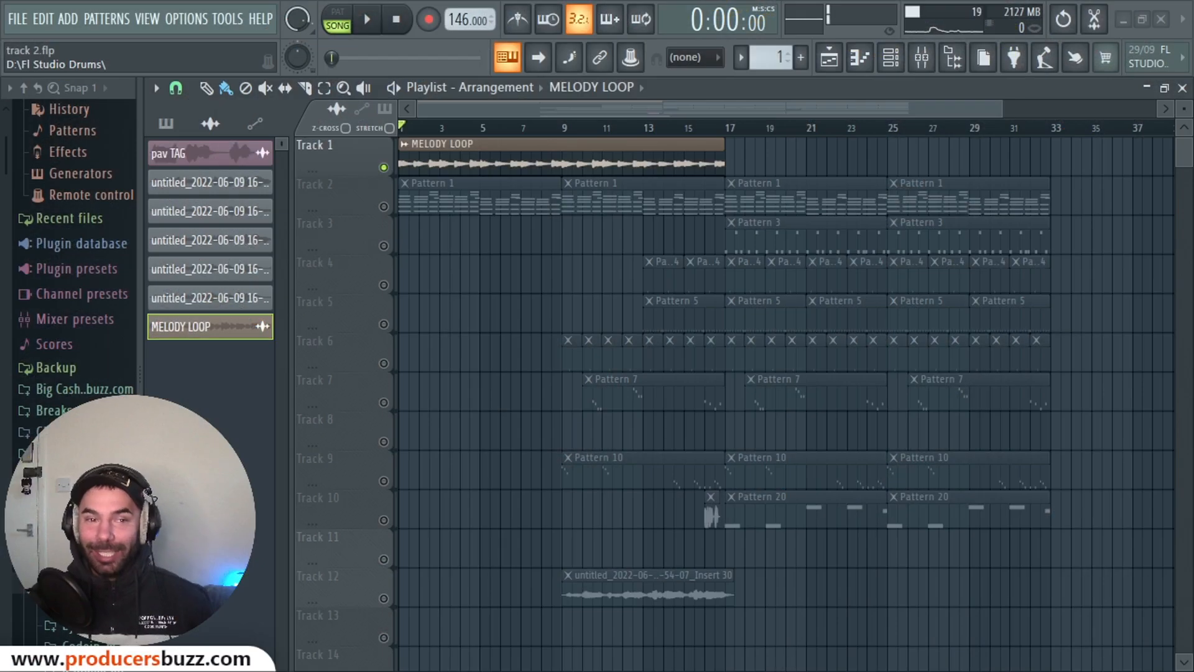
Enable the Reverse precomputed effect in the MELODY LOOP clip's sampler settings and close them
{"action": "double_click", "coordinate": [582, 149]}
{"action": "left_click_drag", "start_coordinate": [531, 274], "coordinate": [547, 169]}
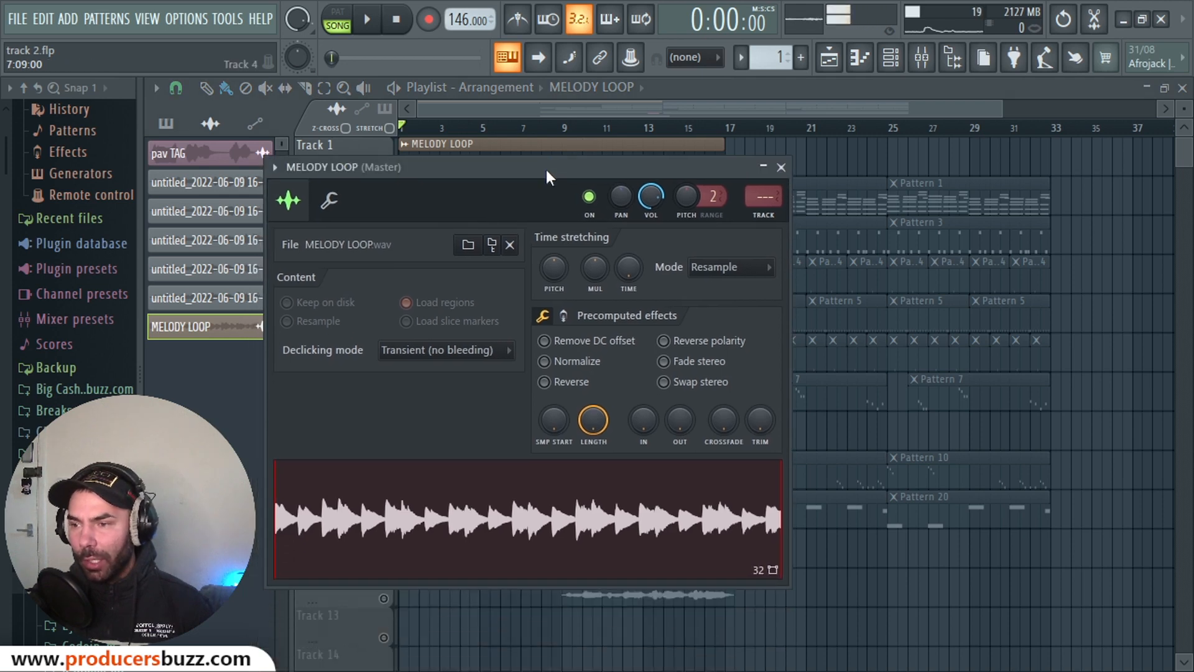
{"action": "left_click", "coordinate": [545, 382]}
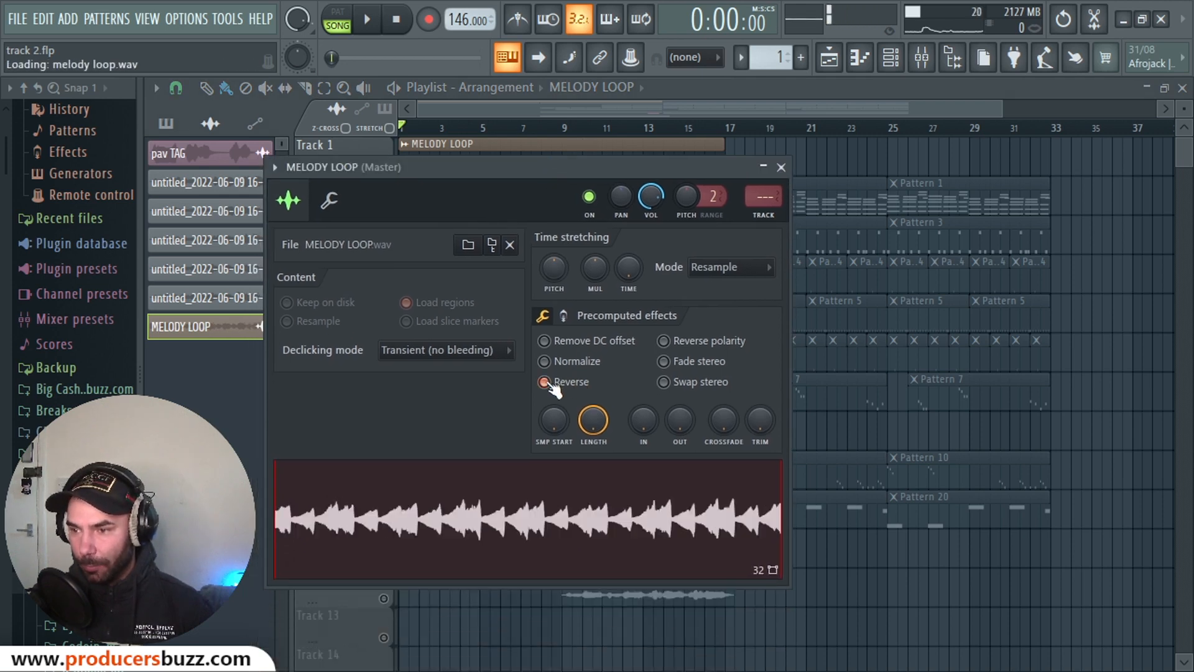
{"action": "left_click", "coordinate": [781, 167]}
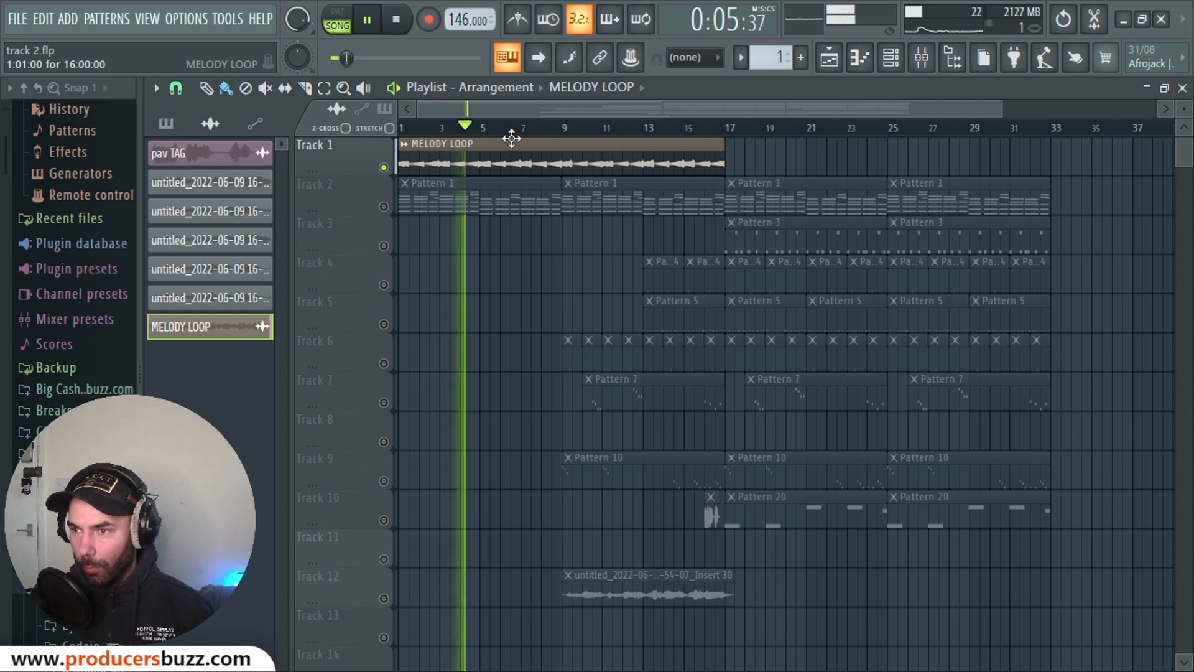
Route the MELODY LOOP channel to mixer Insert 10 and close the mixer and channel settings
{"action": "double_click", "coordinate": [601, 158]}
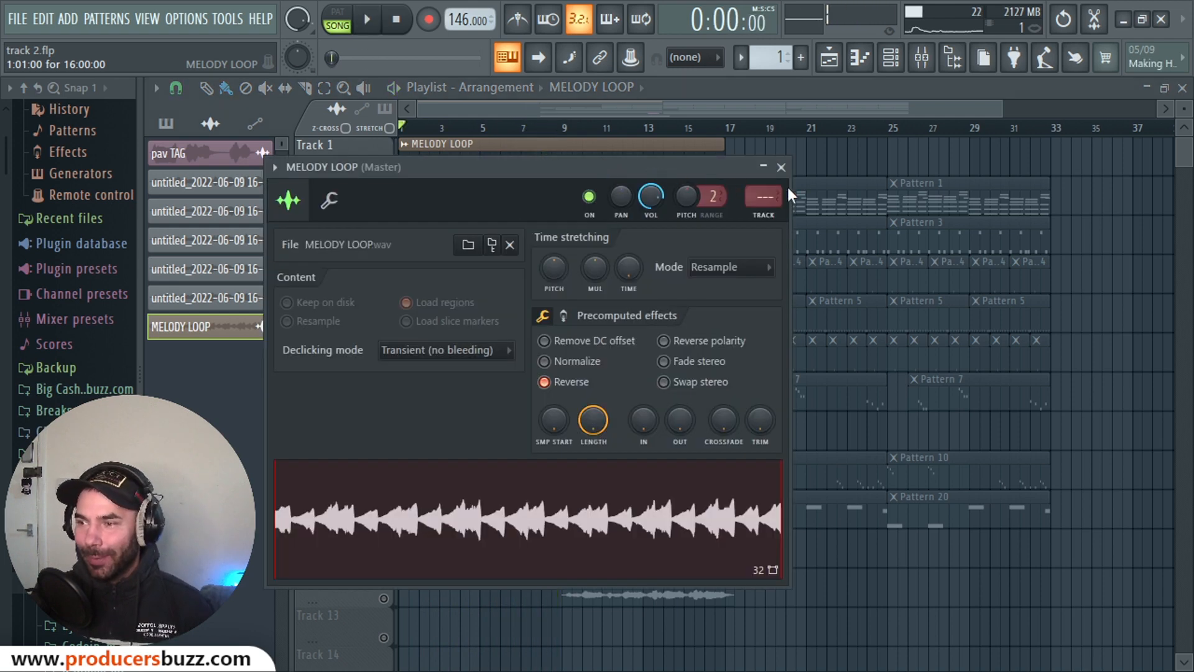
{"action": "double_click", "coordinate": [765, 194]}
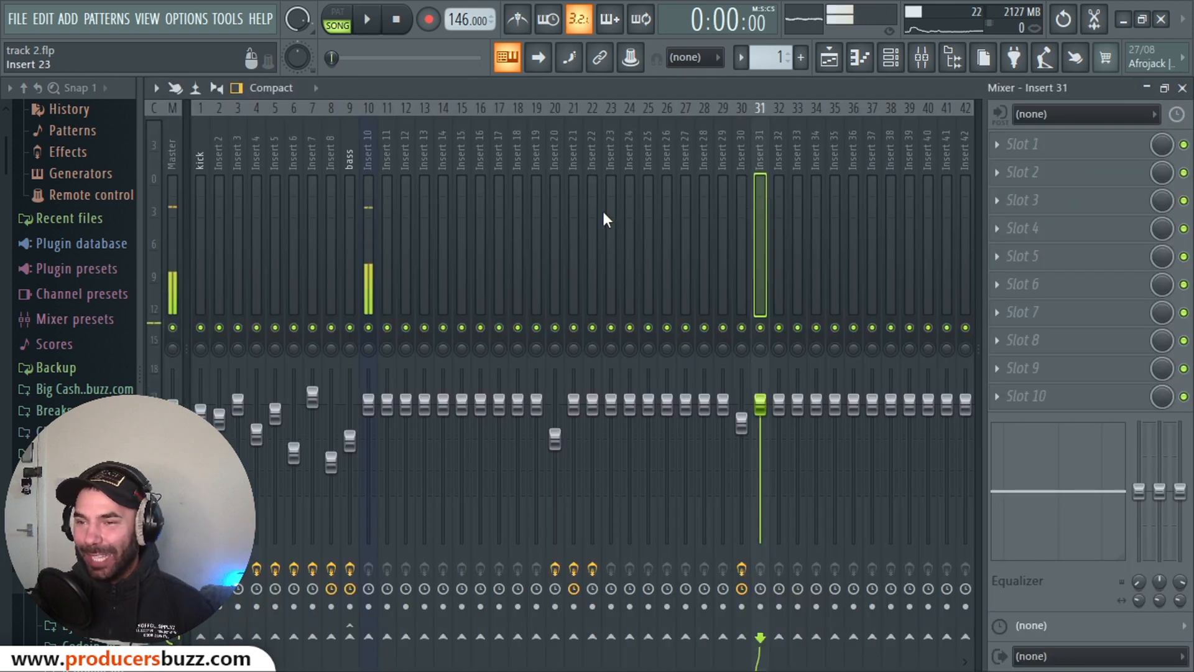
{"action": "left_click", "coordinate": [387, 205]}
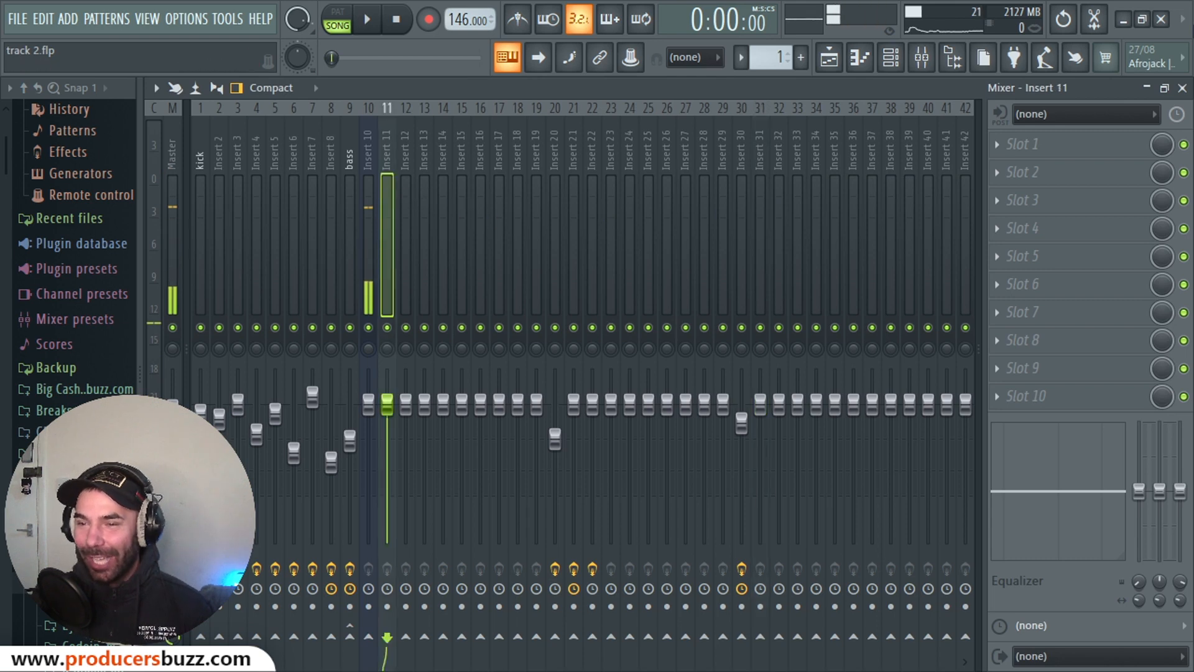
{"action": "left_click", "coordinate": [1184, 87]}
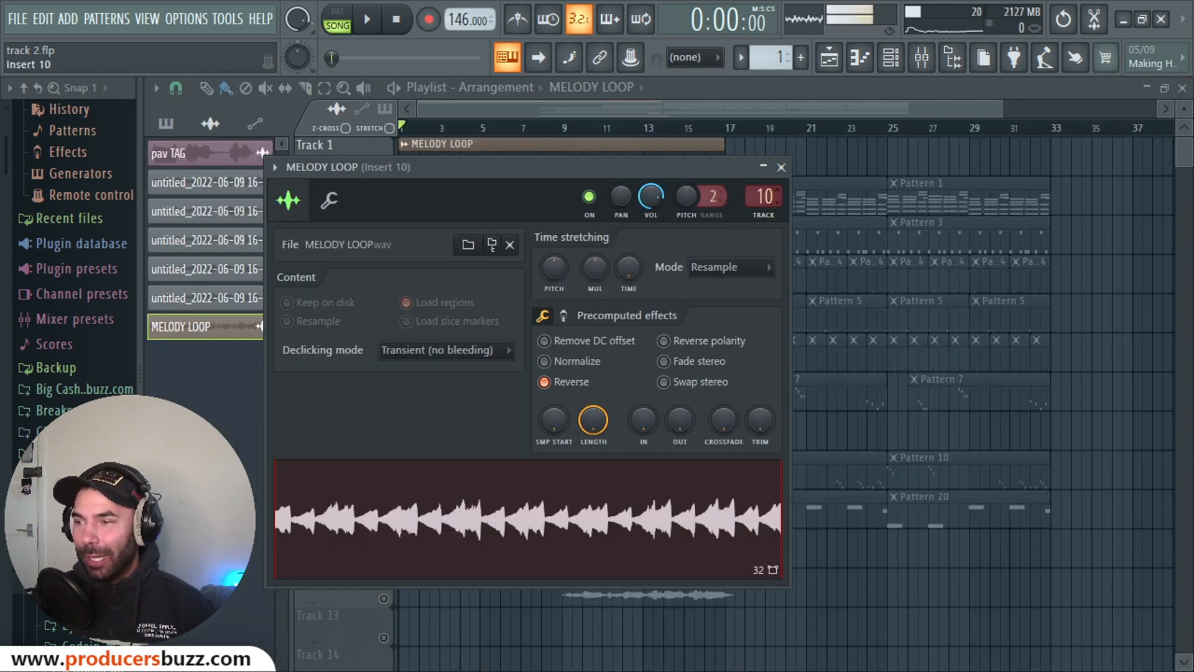
{"action": "left_click", "coordinate": [781, 167]}
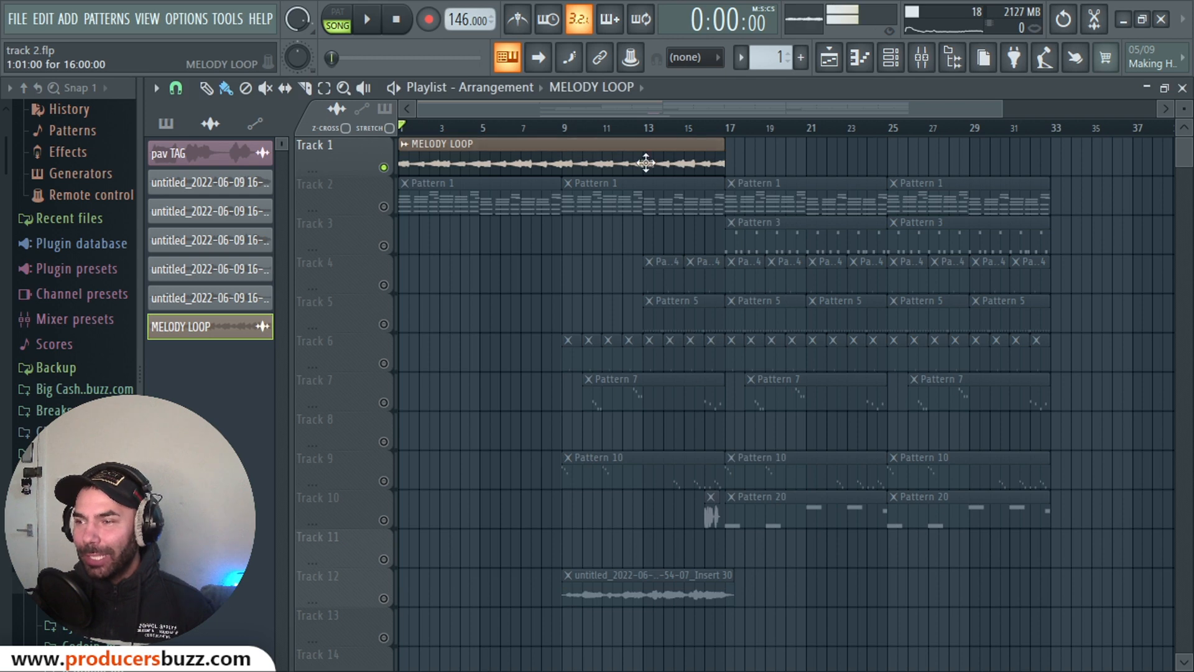
Duplicate the MELODY LOOP clip to bar 17 on Track 1 and re-enable all other tracks except Track 2
{"action": "left_click_drag", "start_coordinate": [647, 163], "coordinate": [966, 163]}
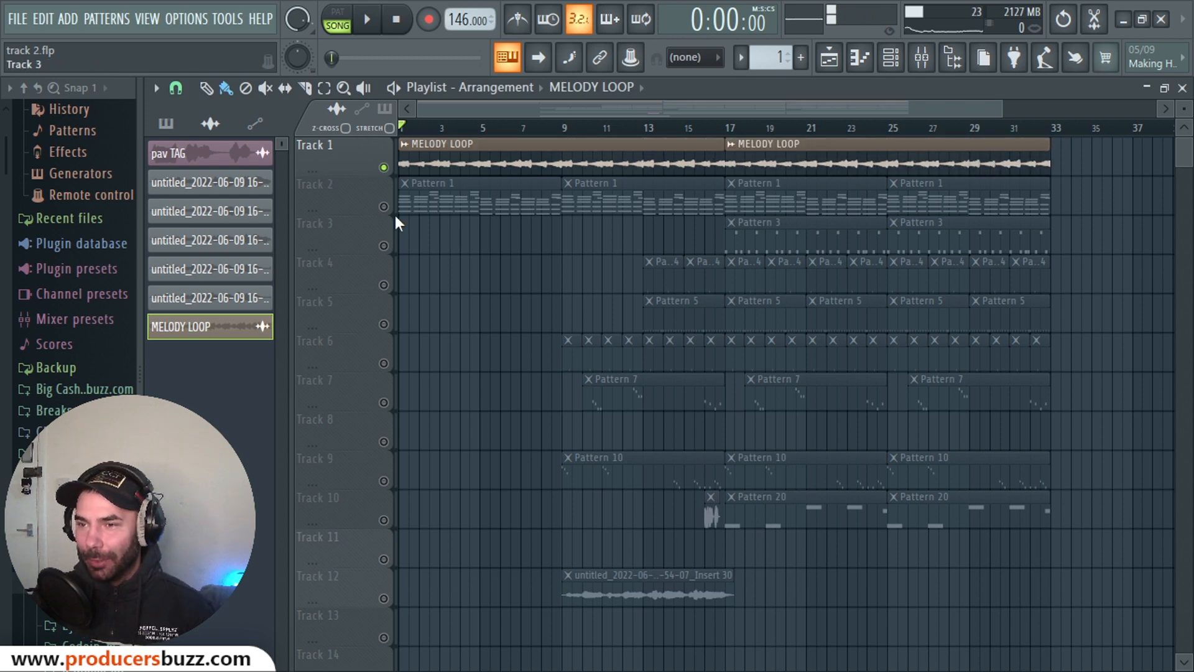
{"action": "left_click", "coordinate": [384, 246]}
{"action": "left_click", "coordinate": [384, 206]}
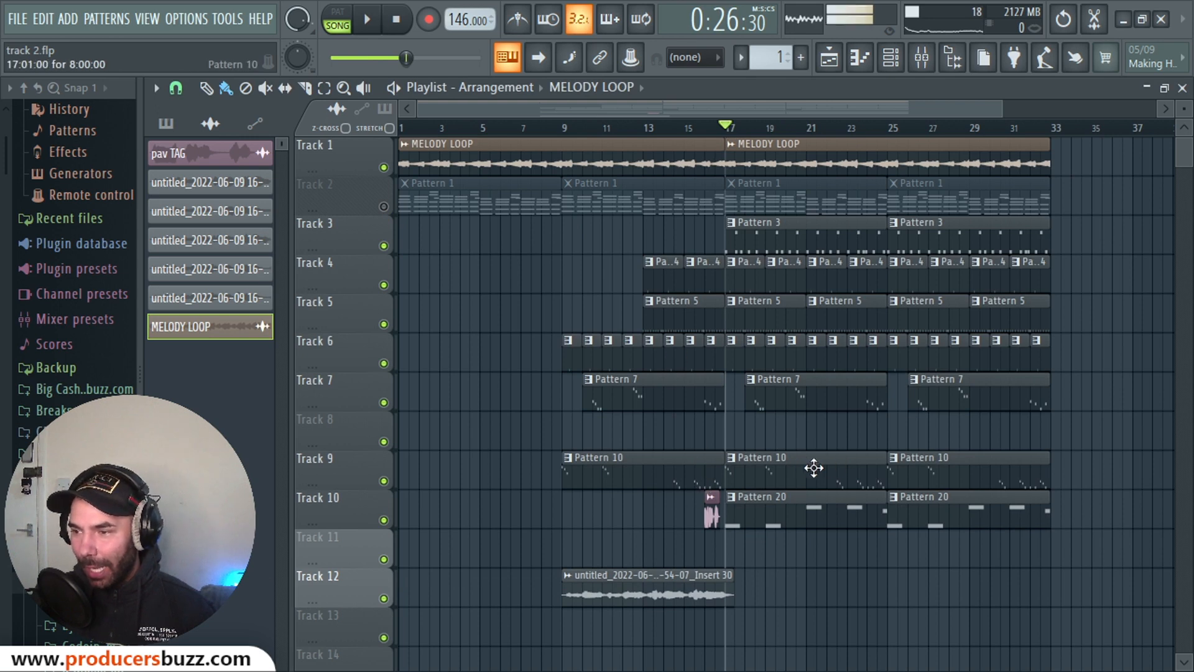
Mute Tracks 9 and 7 and play the arrangement from bar 17 with the reversed melody
{"action": "left_click", "coordinate": [384, 481]}
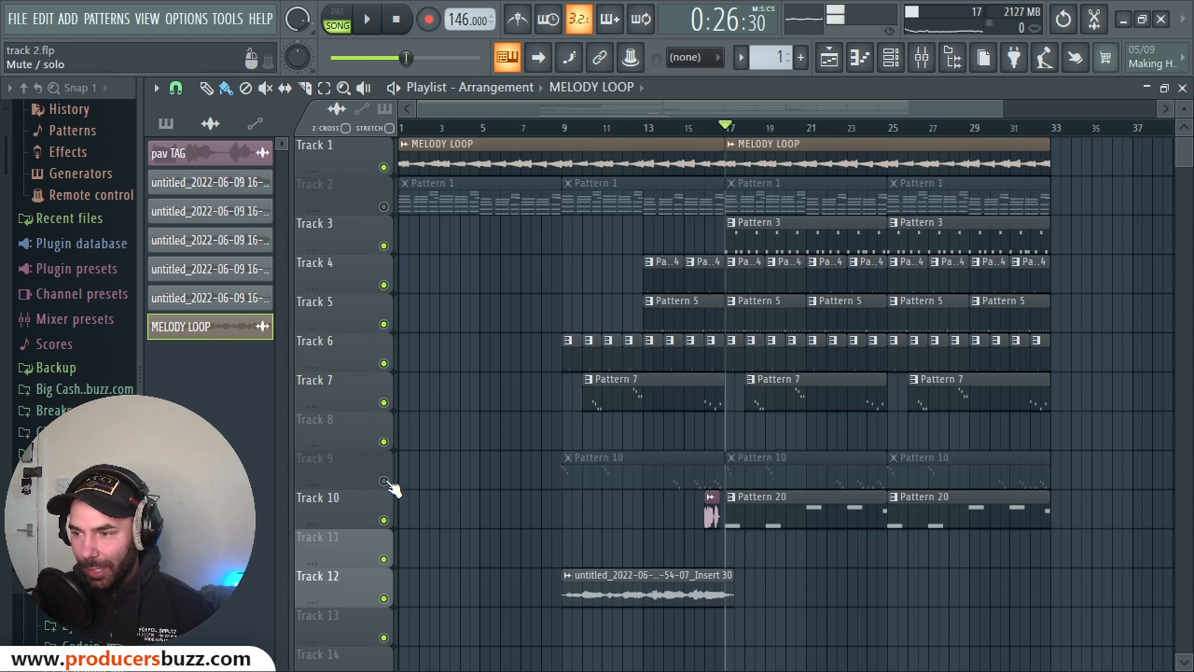
{"action": "left_click", "coordinate": [384, 402]}
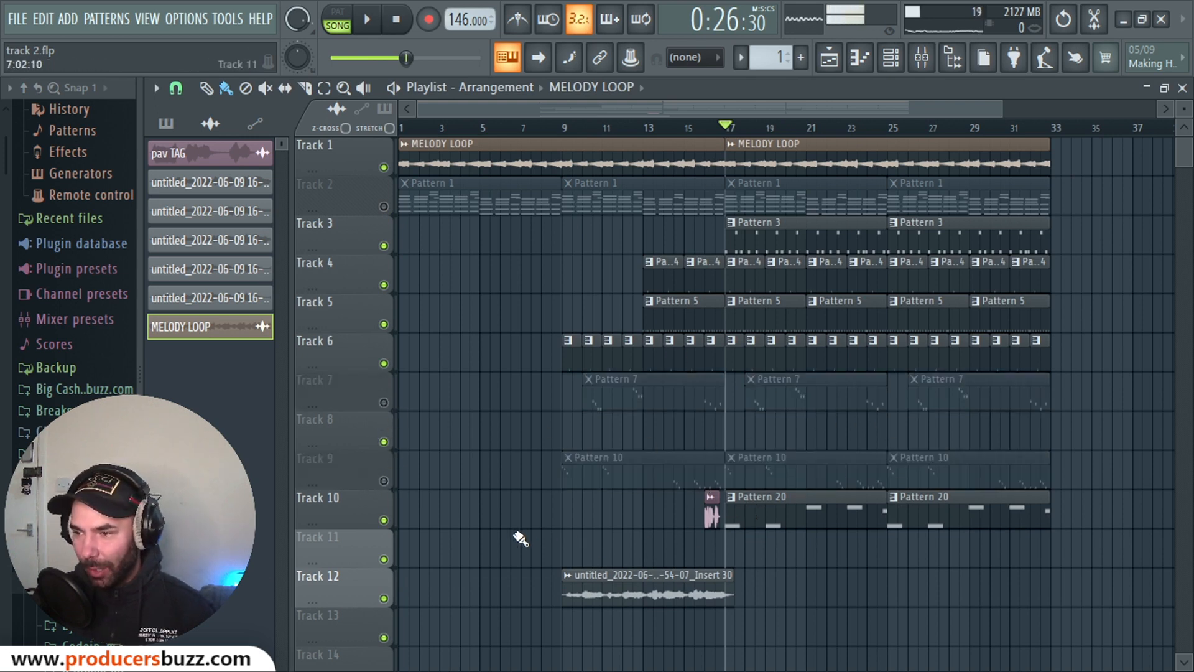
{"action": "key", "text": "space"}
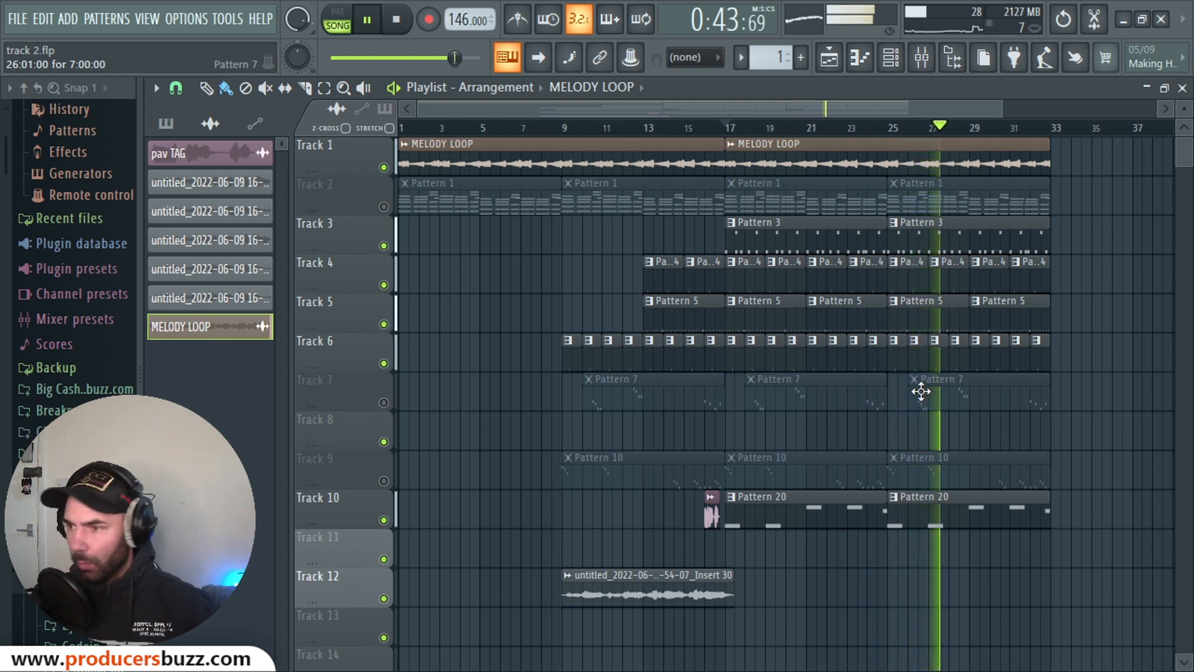
Bring Track 9 back in, restart playback from bar 17 and unmute Track 7 to hear both with the reversed melody
{"action": "left_click", "coordinate": [384, 480]}
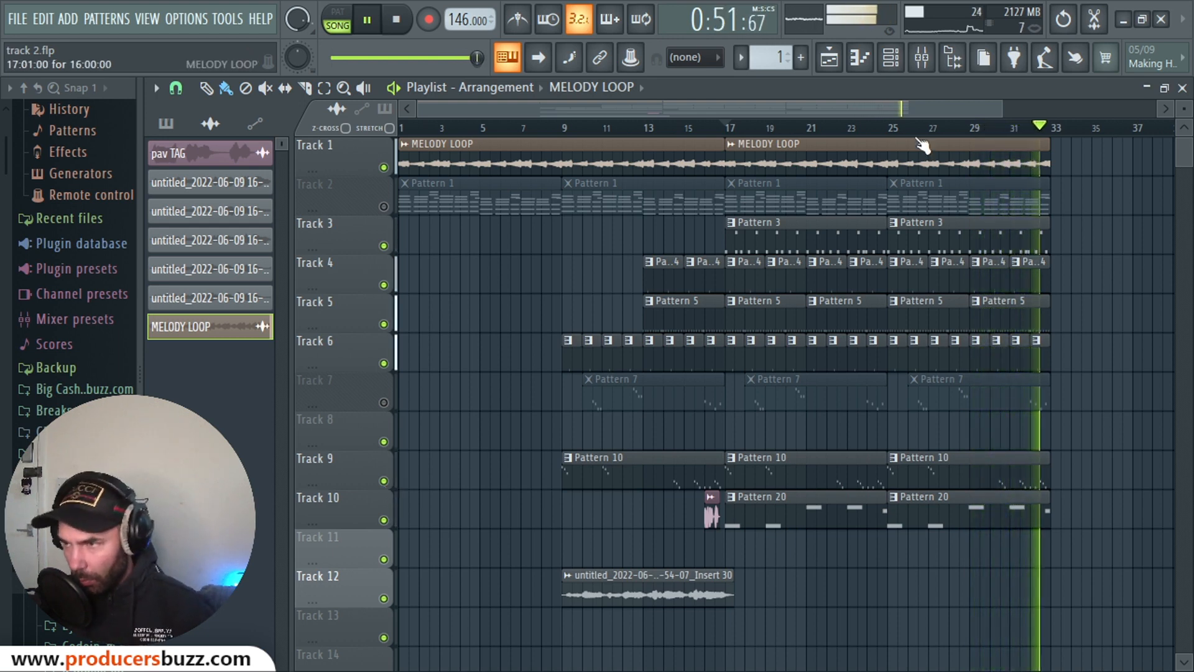
{"action": "key", "text": "space"}
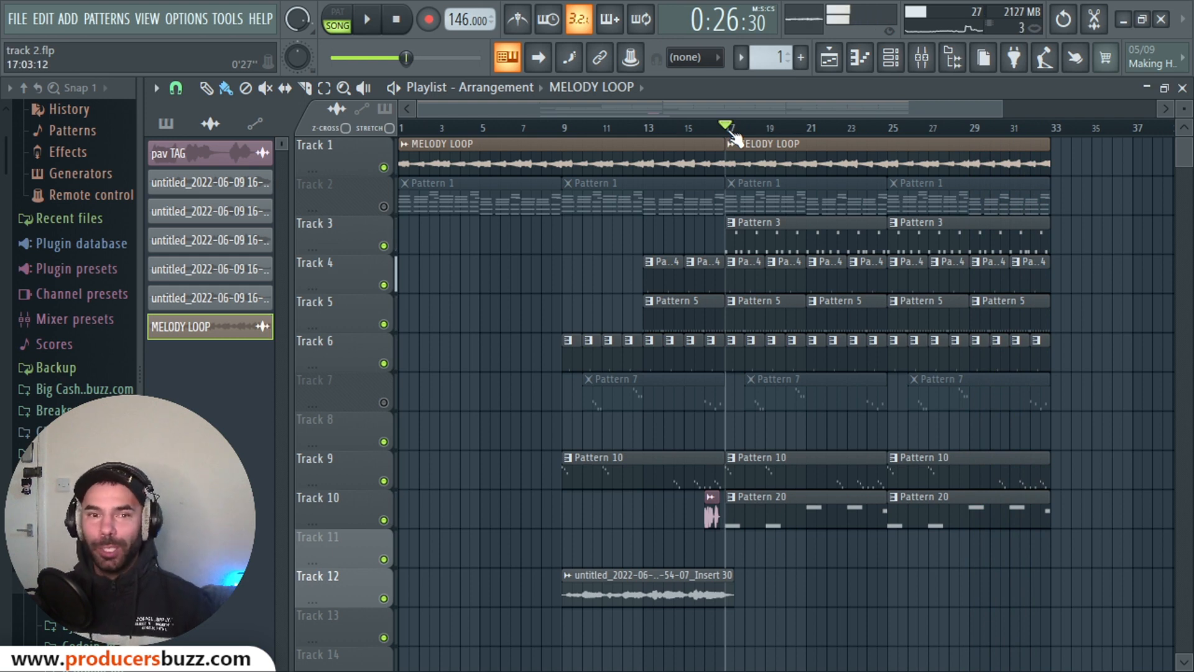
{"action": "key", "text": "space"}
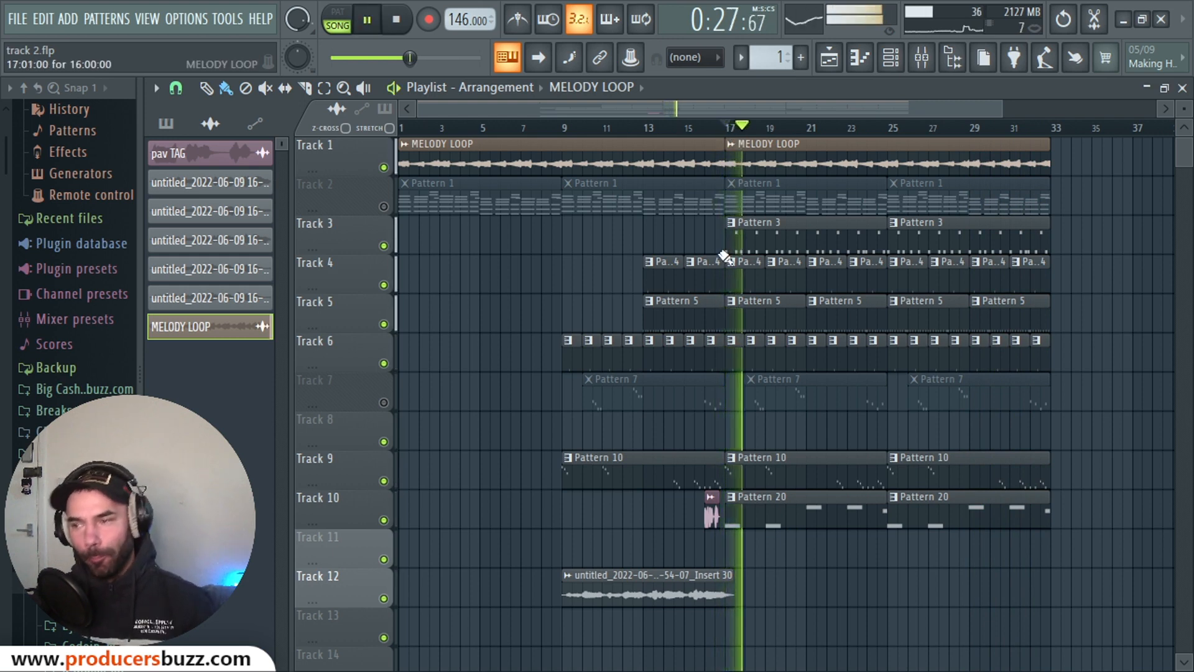
{"action": "left_click", "coordinate": [383, 402]}
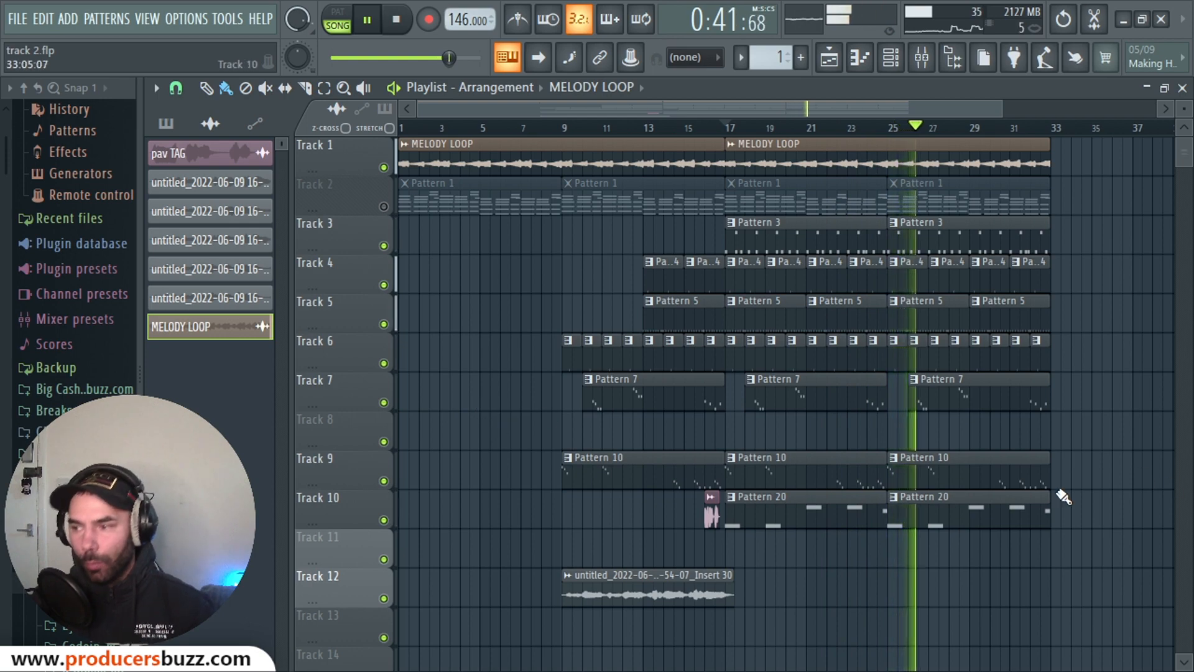
Delete the BL Malletbox notes from bar 8 onward in Pattern 10, return to the playlist and play the arrangement from bar 17
{"action": "double_click", "coordinate": [864, 476]}
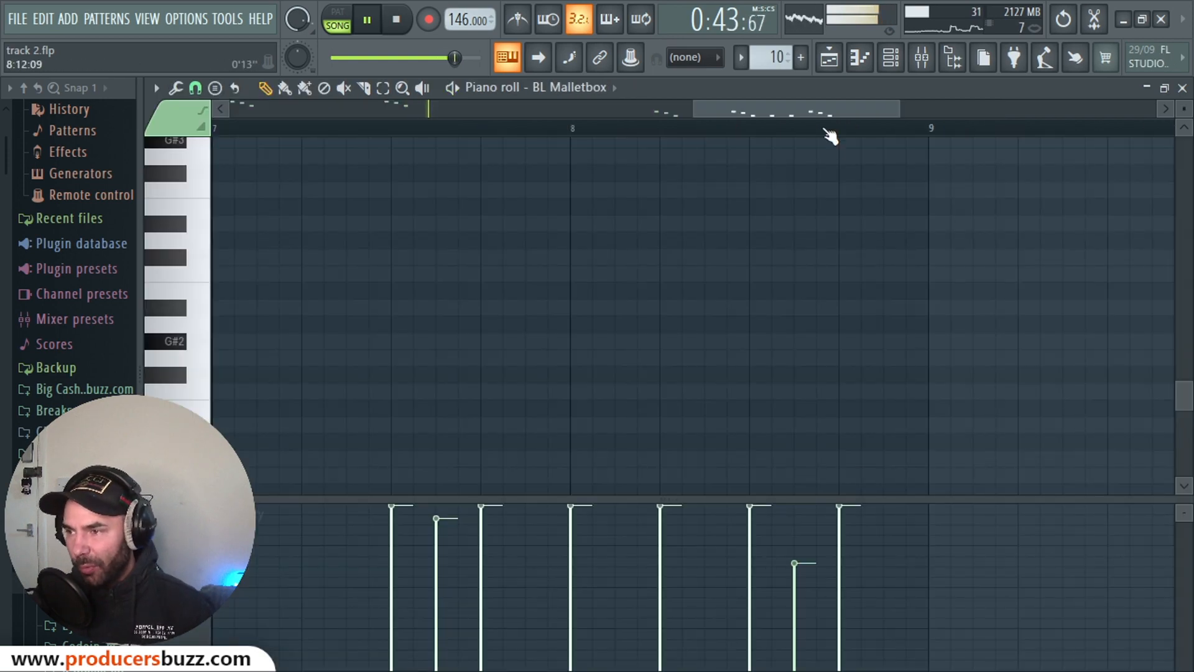
{"action": "scroll", "coordinate": [920, 116], "scroll_direction": "down", "scroll_amount": 3}
{"action": "key", "text": "space"}
{"action": "scroll", "coordinate": [921, 116], "scroll_direction": "down", "scroll_amount": 3}
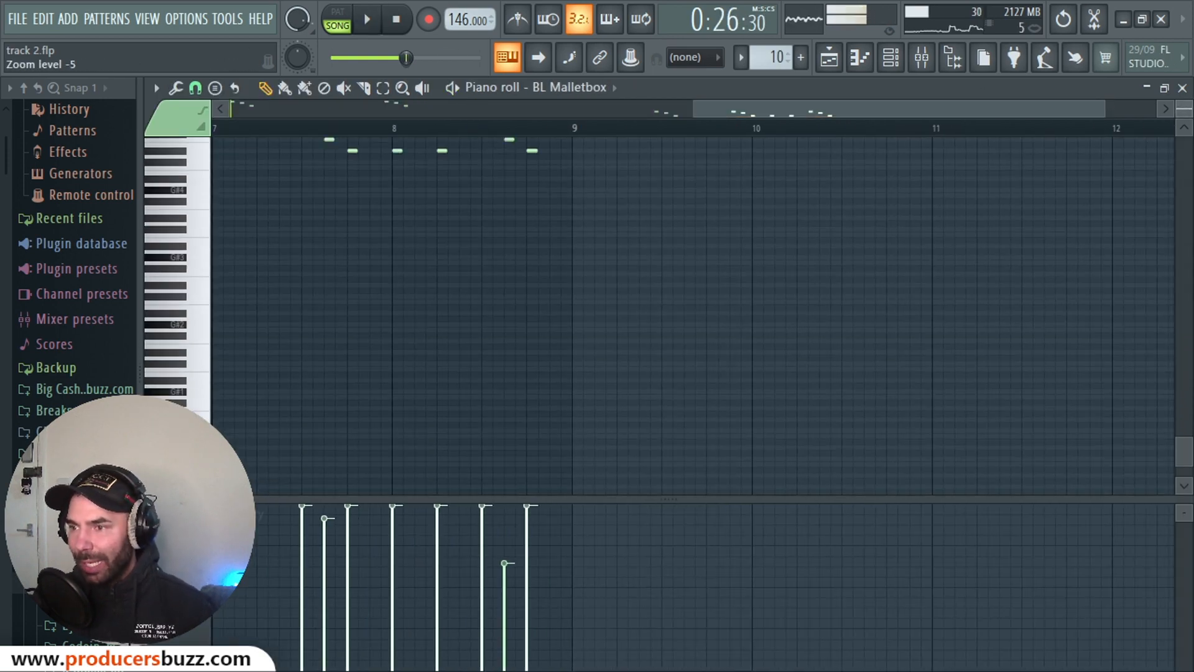
{"action": "left_click_drag", "start_coordinate": [1185, 109], "coordinate": [1184, 105]}
{"action": "left_click_drag", "start_coordinate": [943, 110], "coordinate": [910, 121]}
{"action": "scroll", "coordinate": [790, 247], "scroll_direction": "up", "scroll_amount": 5}
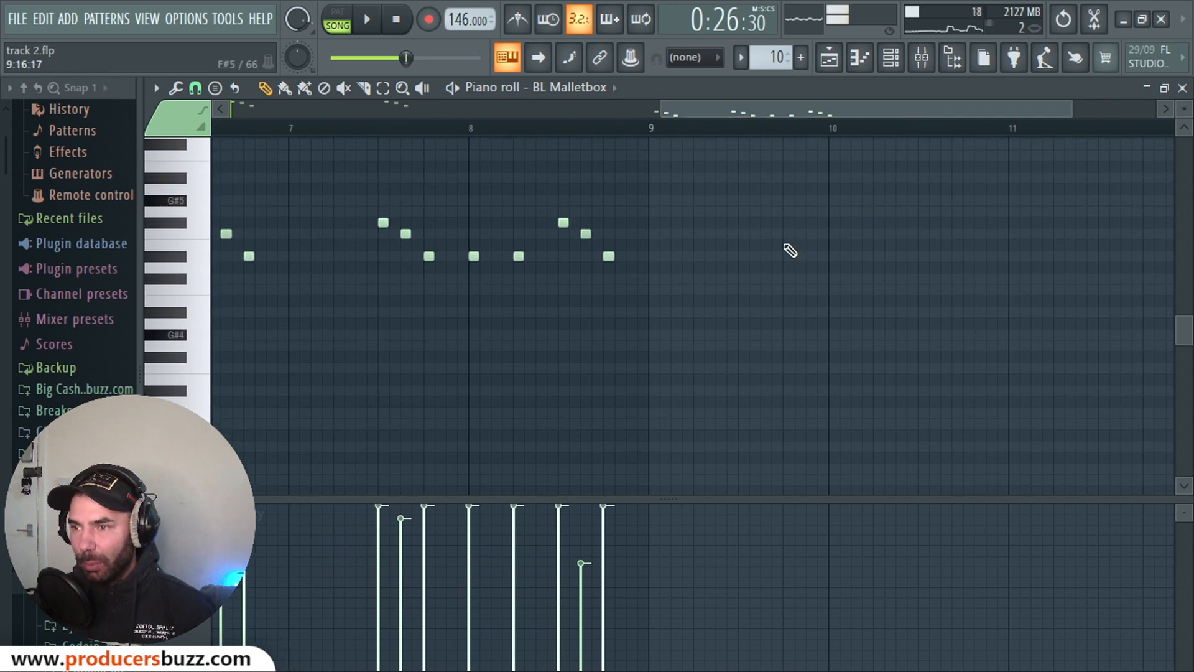
{"action": "left_click_drag", "start_coordinate": [714, 113], "coordinate": [609, 128]}
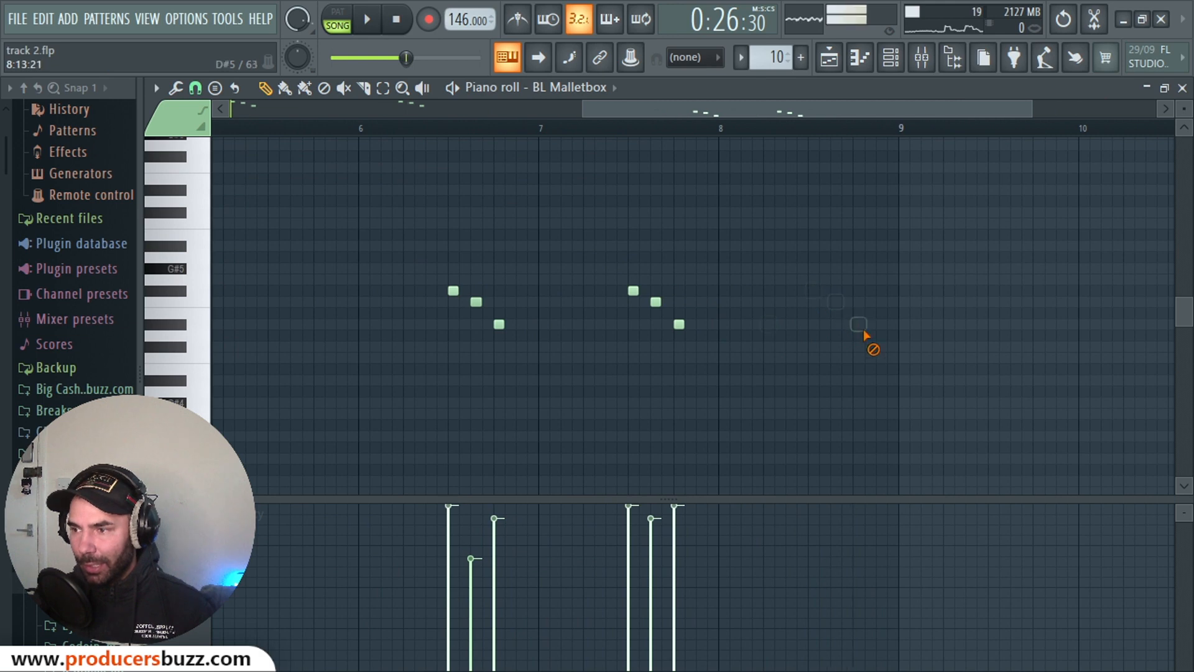
{"action": "left_click", "coordinate": [1183, 87]}
{"action": "left_click", "coordinate": [741, 112]}
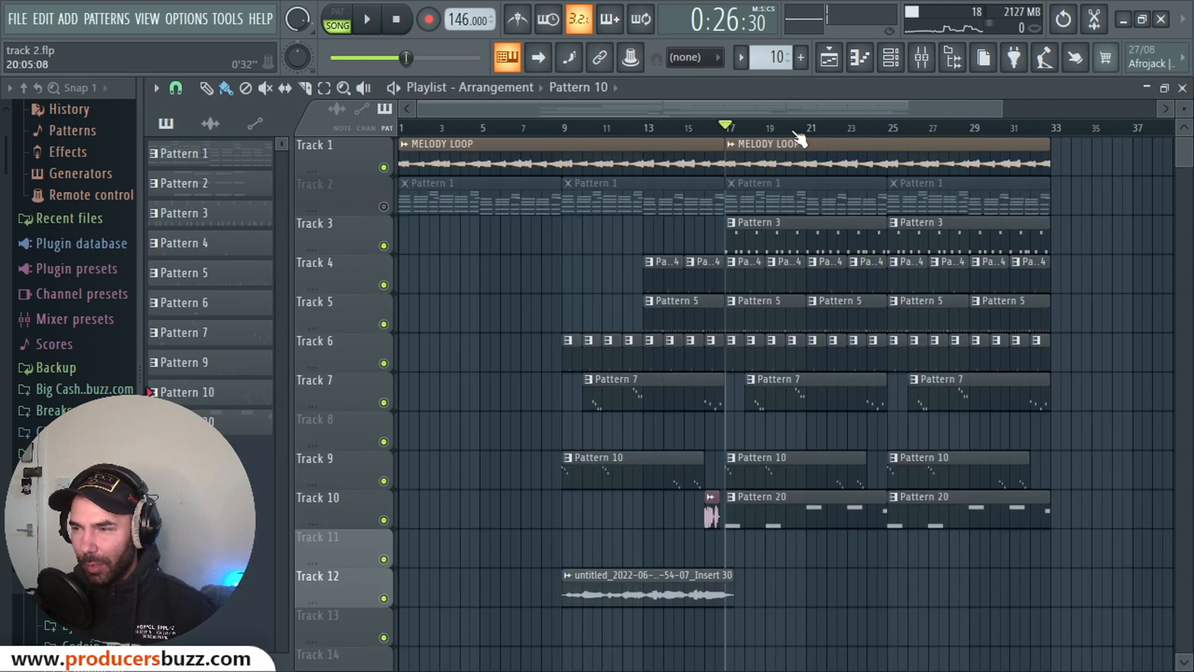
{"action": "key", "text": "space"}
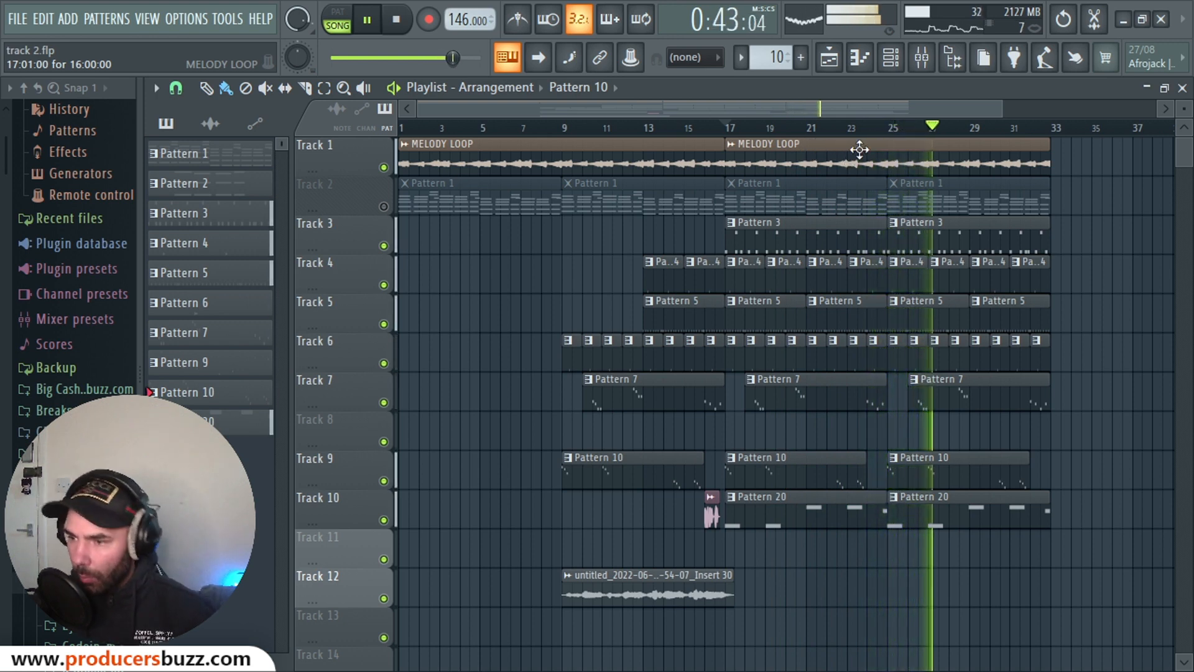
{"action": "key", "text": "space"}
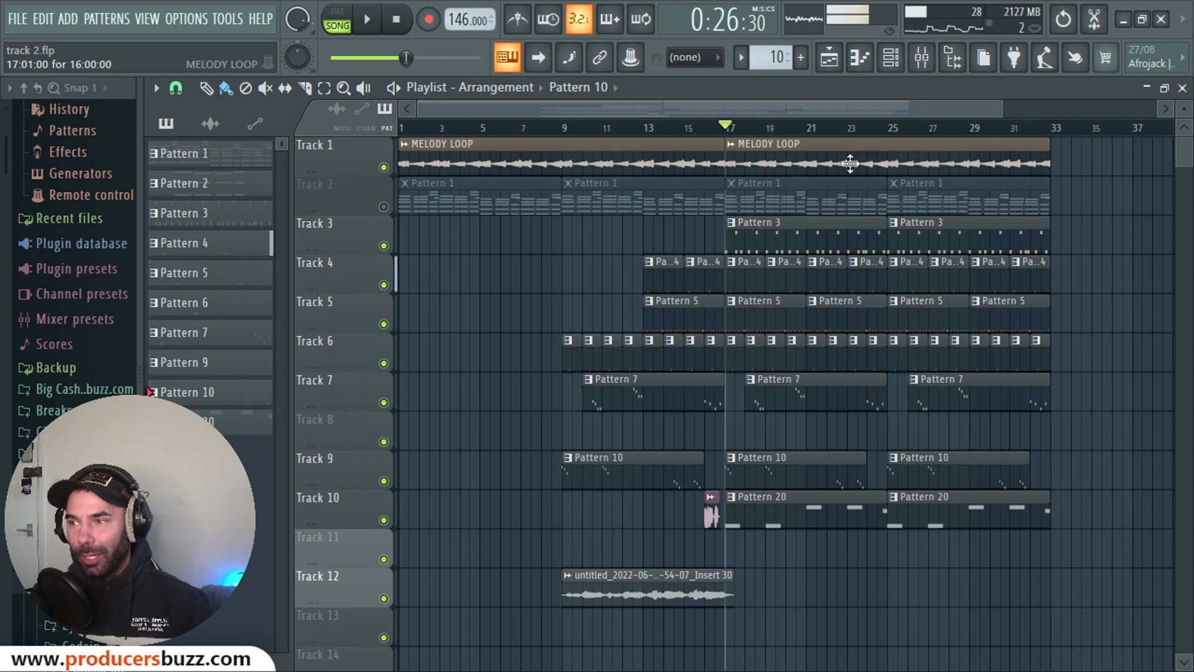
Open the MELODY LOOP clip's mixer track, Insert 11, and load the HalfTime plugin into its first effect slot
{"action": "double_click", "coordinate": [850, 156]}
{"action": "double_click", "coordinate": [764, 195]}
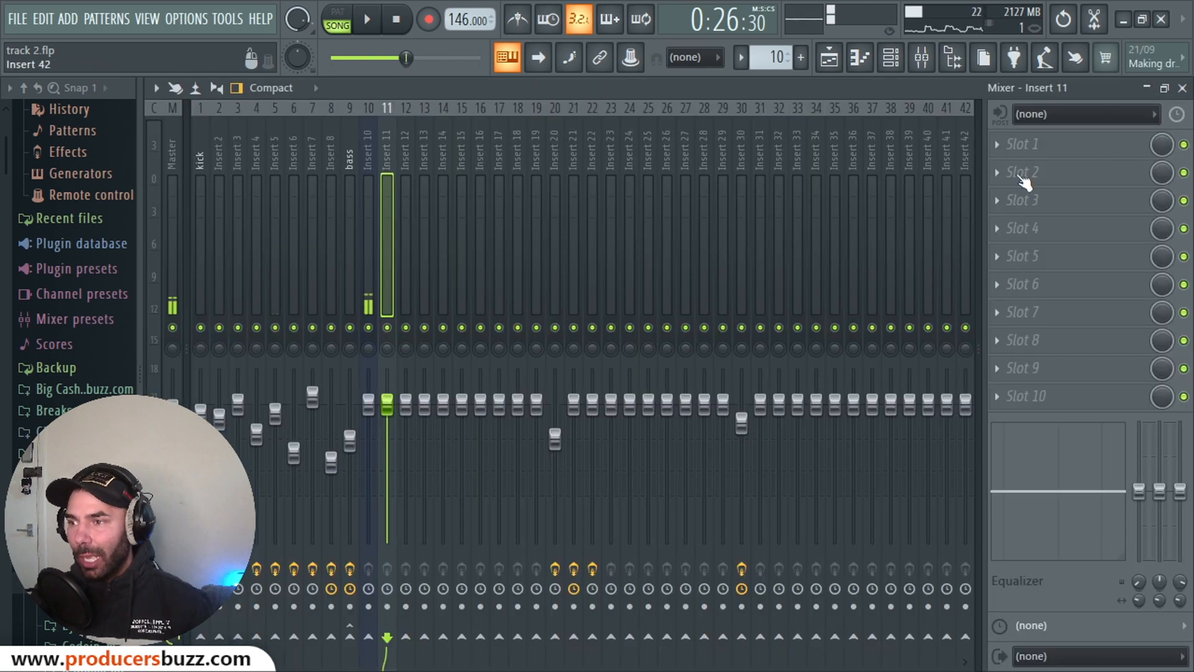
{"action": "left_click", "coordinate": [1043, 147]}
{"action": "left_click", "coordinate": [1116, 153]}
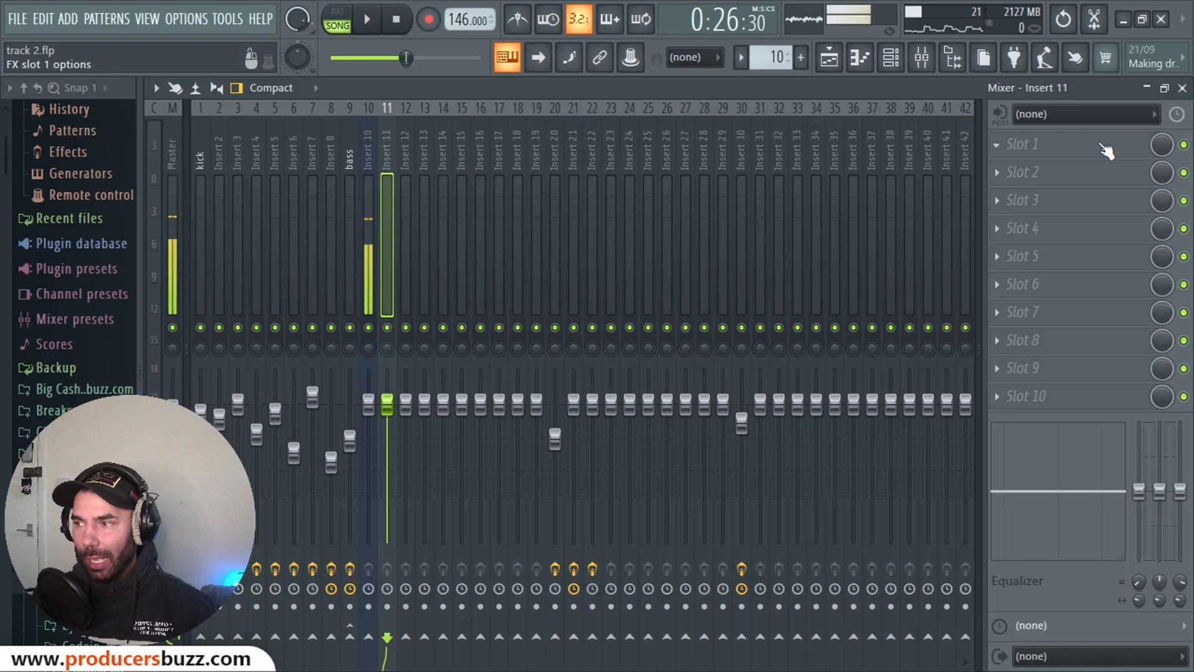
{"action": "left_click", "coordinate": [1023, 153]}
{"action": "left_click", "coordinate": [123, 34]}
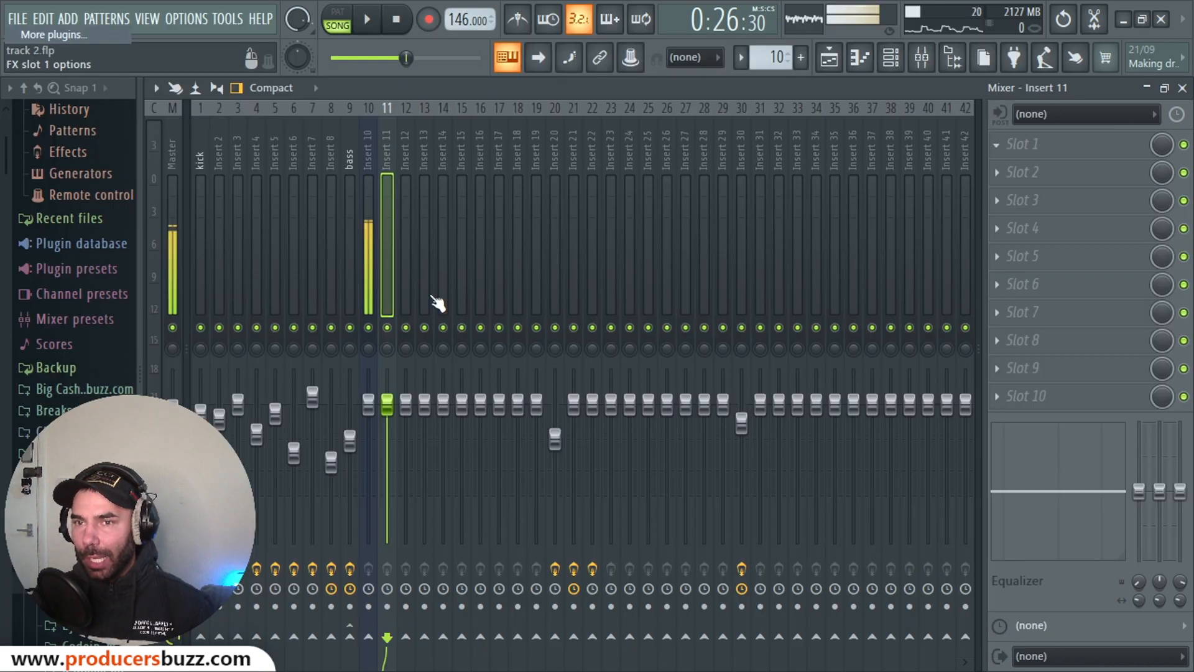
{"action": "type", "text": "half"}
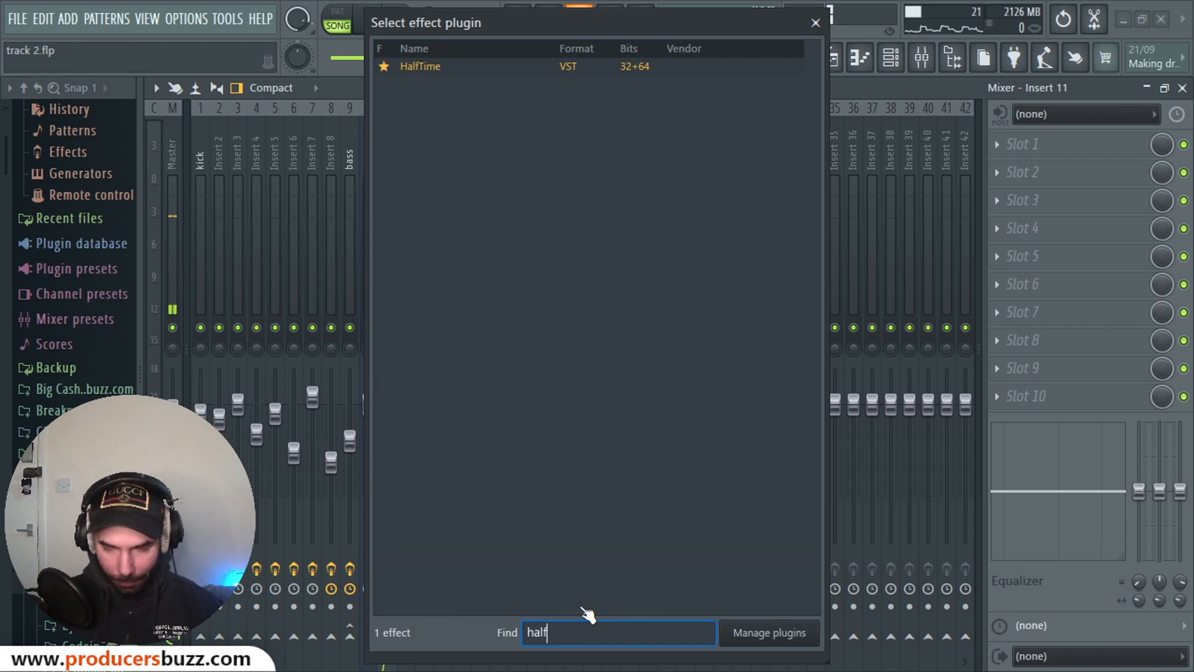
{"action": "double_click", "coordinate": [446, 72]}
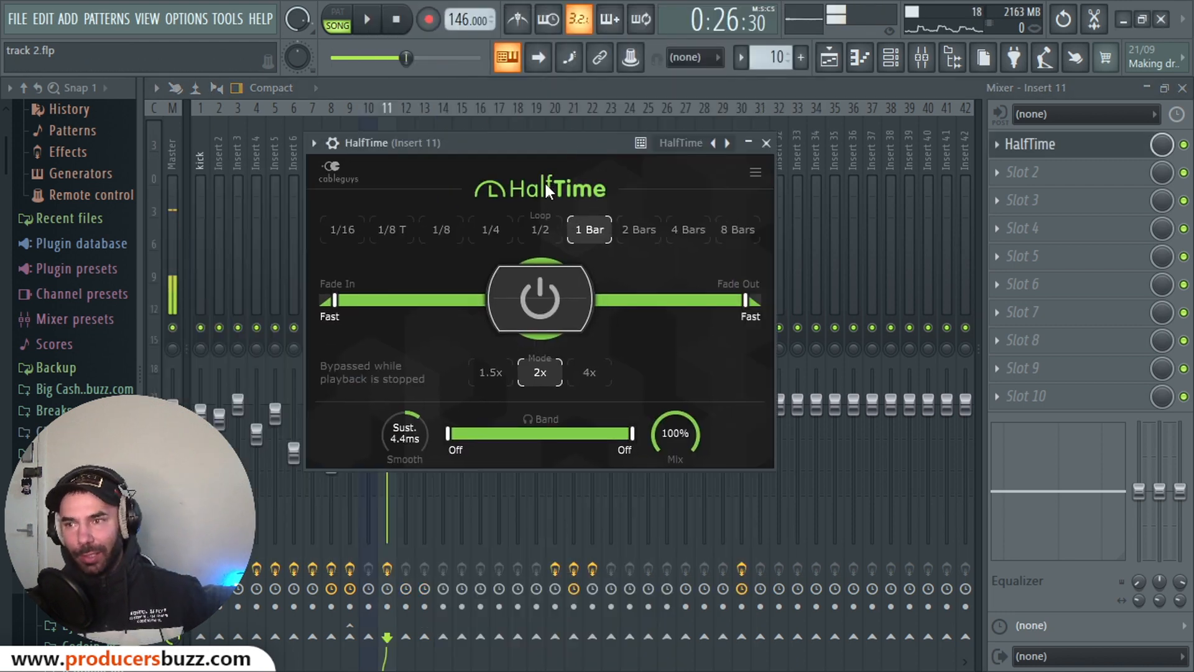
{"action": "left_click_drag", "start_coordinate": [522, 138], "coordinate": [663, 139]}
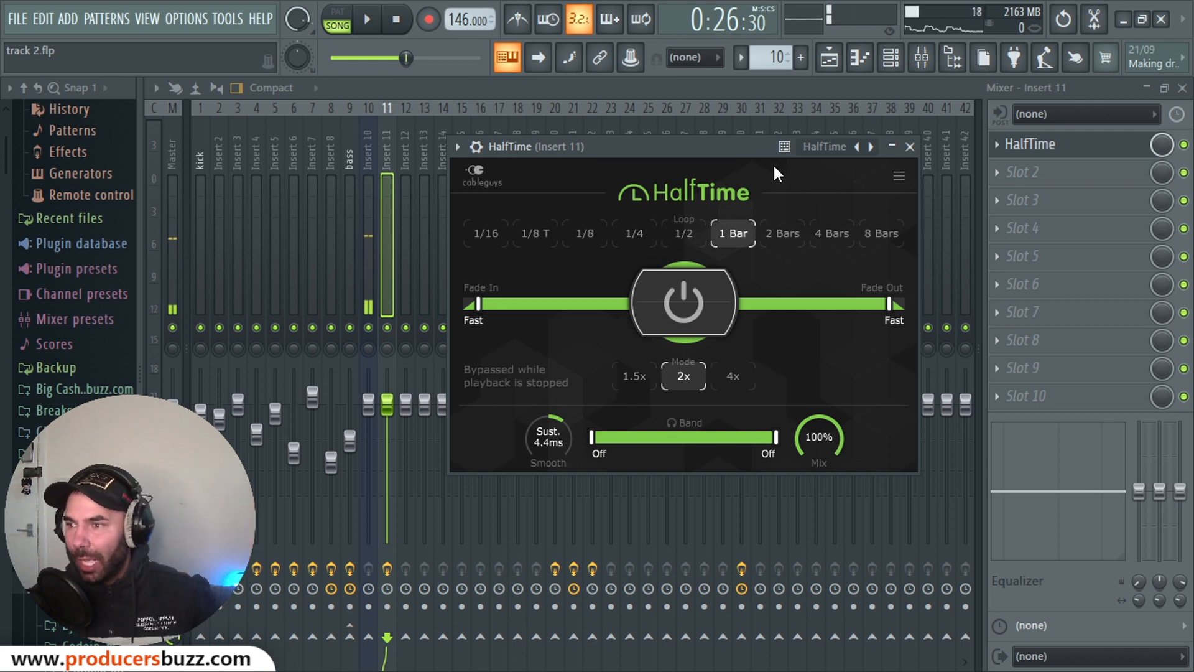
{"action": "left_click_drag", "start_coordinate": [710, 147], "coordinate": [675, 159]}
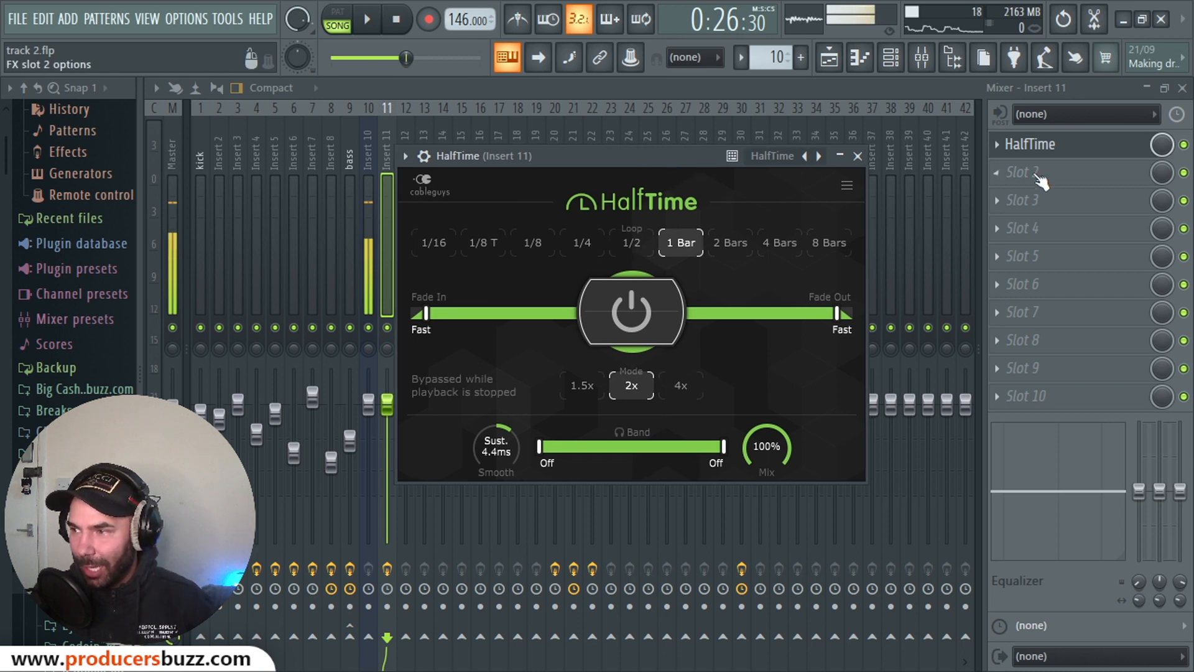
Play the arrangement with HalfTime on the melody and set its mode to 1.5x
{"action": "key", "text": "space"}
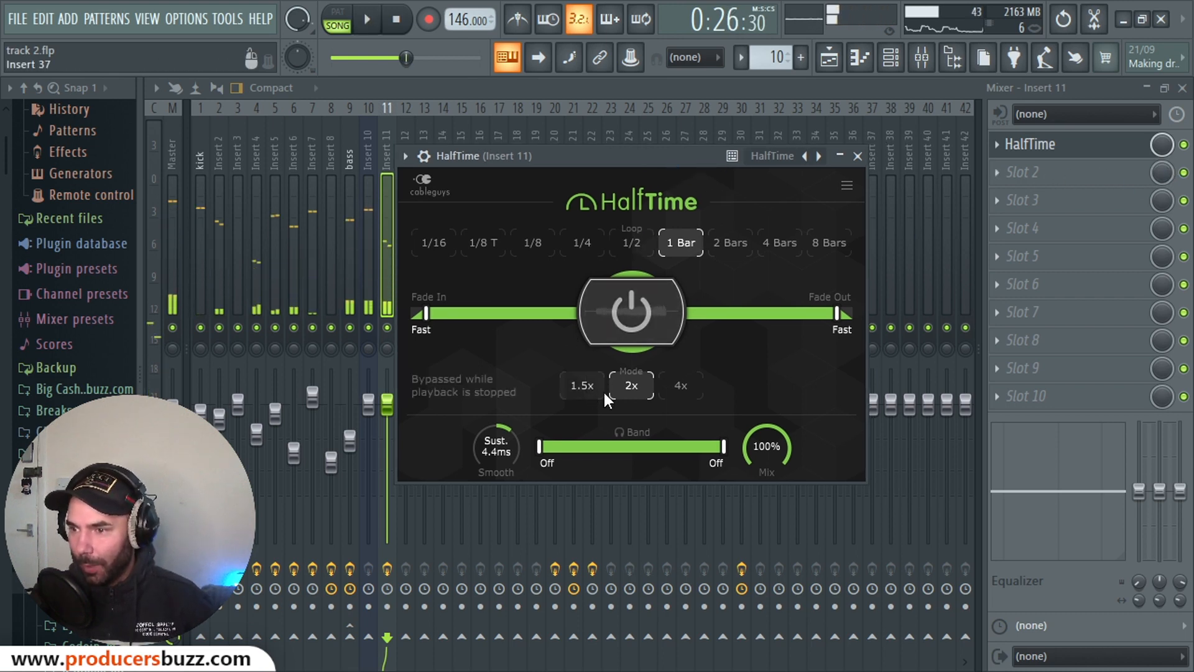
{"action": "left_click", "coordinate": [592, 387]}
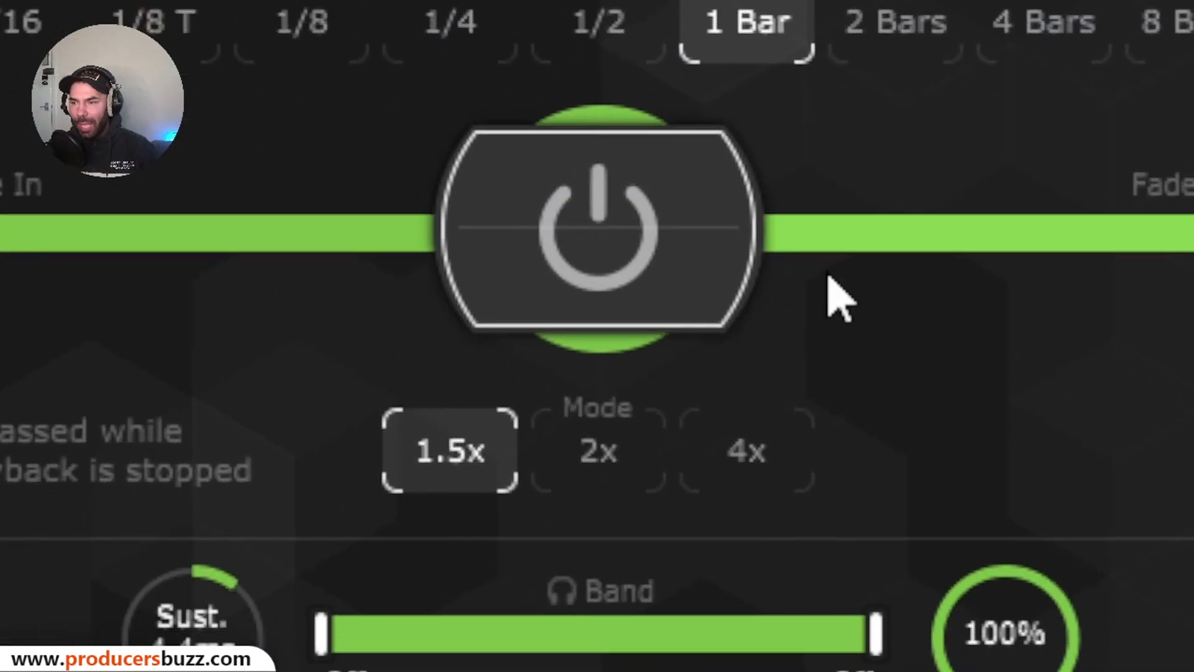
{"action": "left_click", "coordinate": [594, 442]}
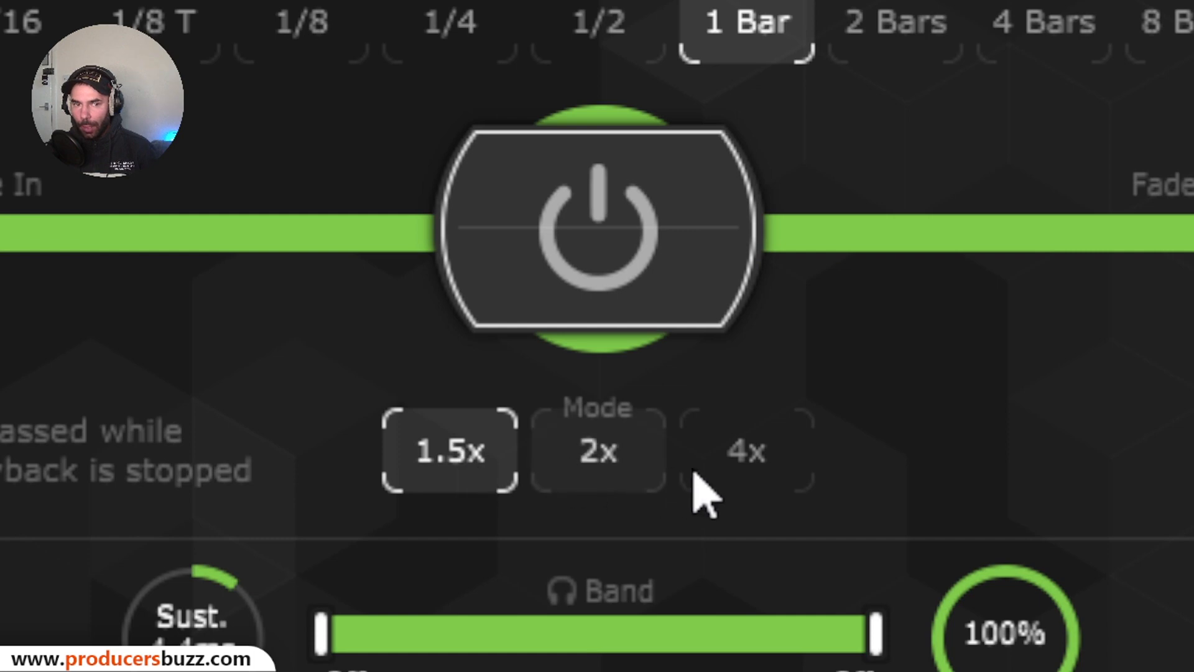
{"action": "left_click", "coordinate": [693, 476]}
{"action": "left_click", "coordinate": [437, 430]}
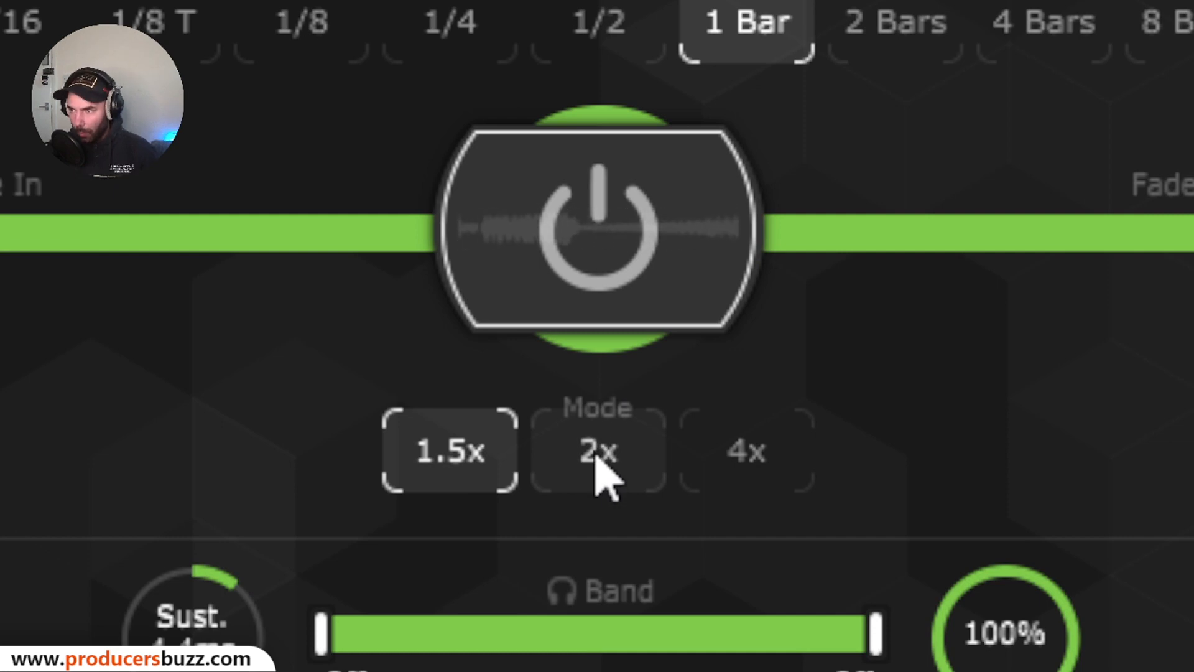
{"action": "key", "text": "space"}
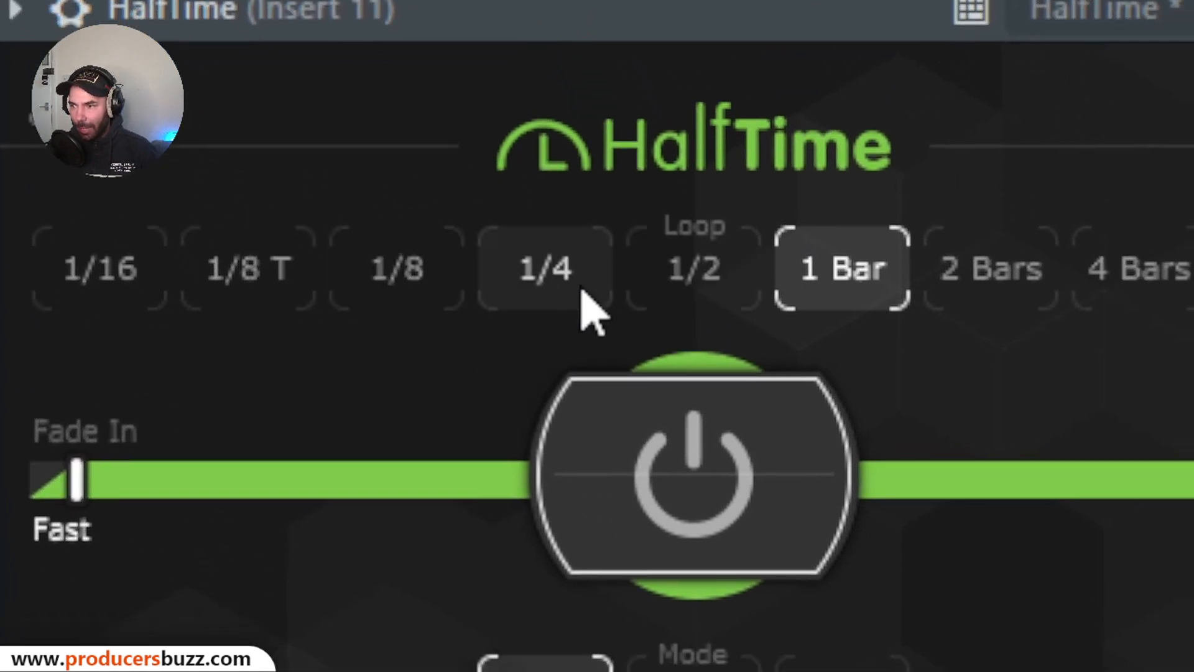
Try a HalfTime loop length of 1/4 and play the arrangement to hear it
{"action": "left_click", "coordinate": [576, 281]}
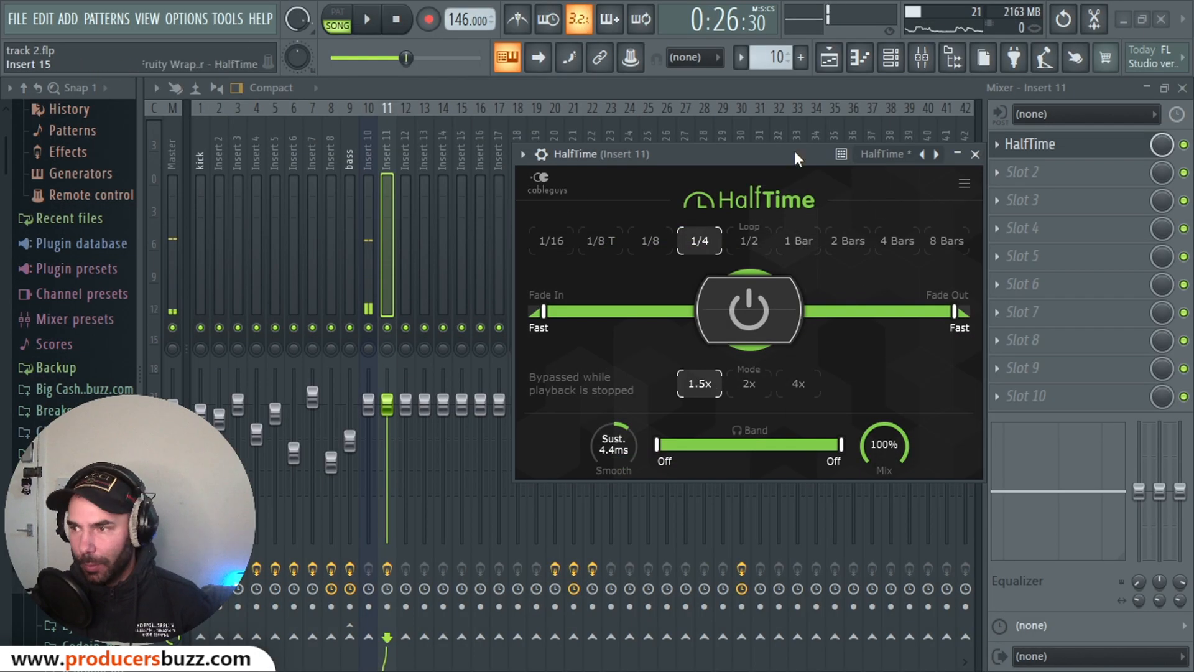
{"action": "left_click_drag", "start_coordinate": [777, 148], "coordinate": [759, 151]}
{"action": "key", "text": "space"}
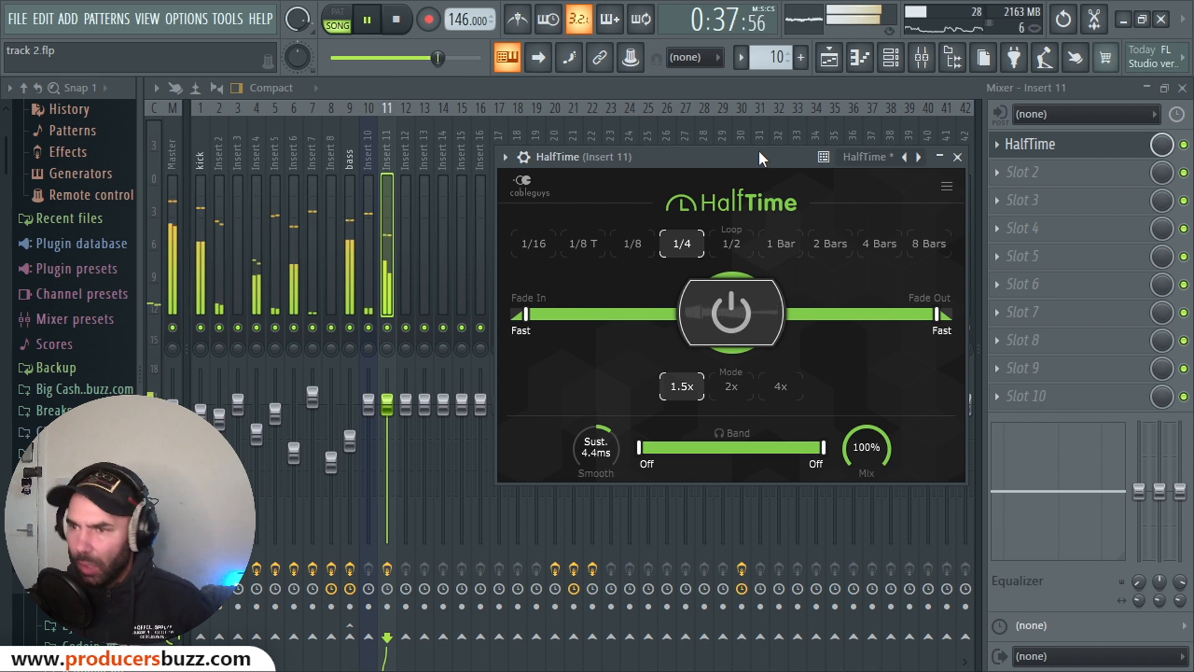
{"action": "key", "text": "space"}
Set the HalfTime loop length to 1/8 and its fade in and fade out to 1 Bar, and audition the melody
{"action": "left_click", "coordinate": [637, 244]}
{"action": "left_click_drag", "start_coordinate": [554, 311], "coordinate": [588, 314]}
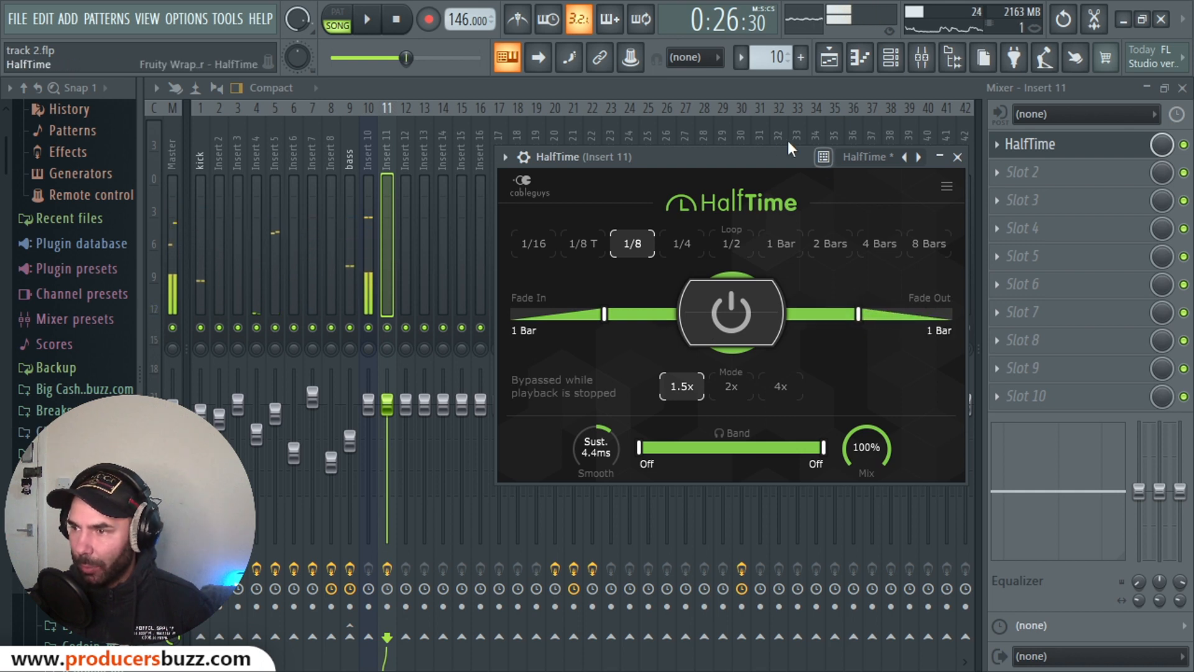
{"action": "key", "text": "space"}
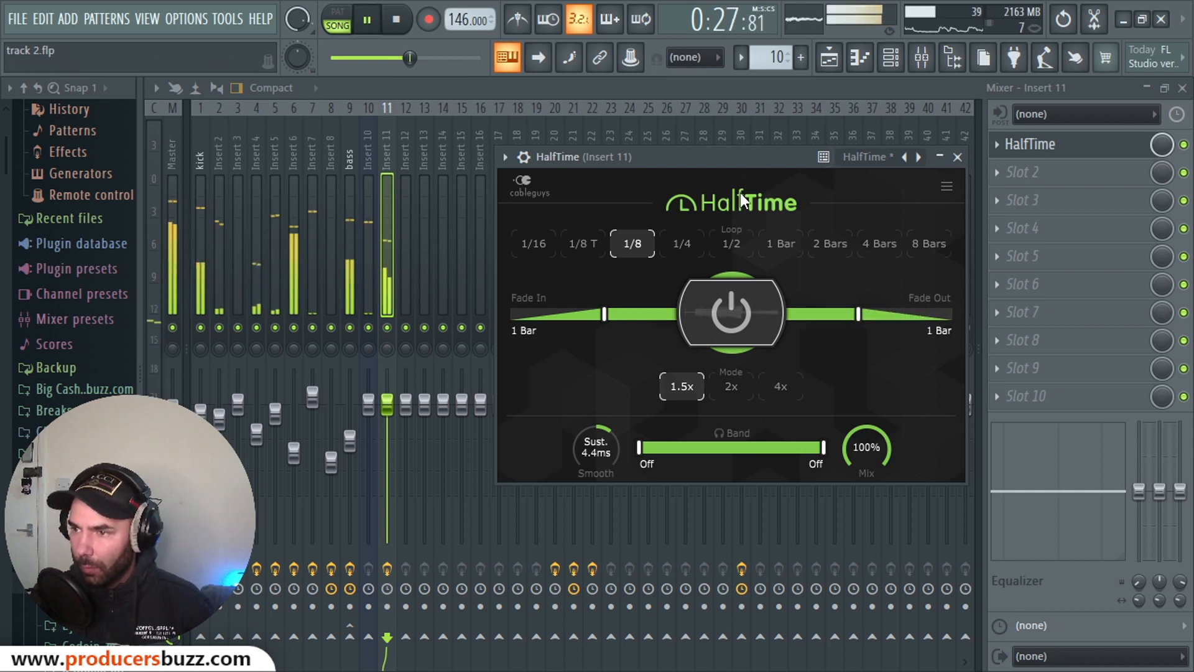
{"action": "key", "text": "space"}
Audition HalfTime with a 4 Bars loop length and switch the loop length to 2 Bars
{"action": "left_click", "coordinate": [883, 245]}
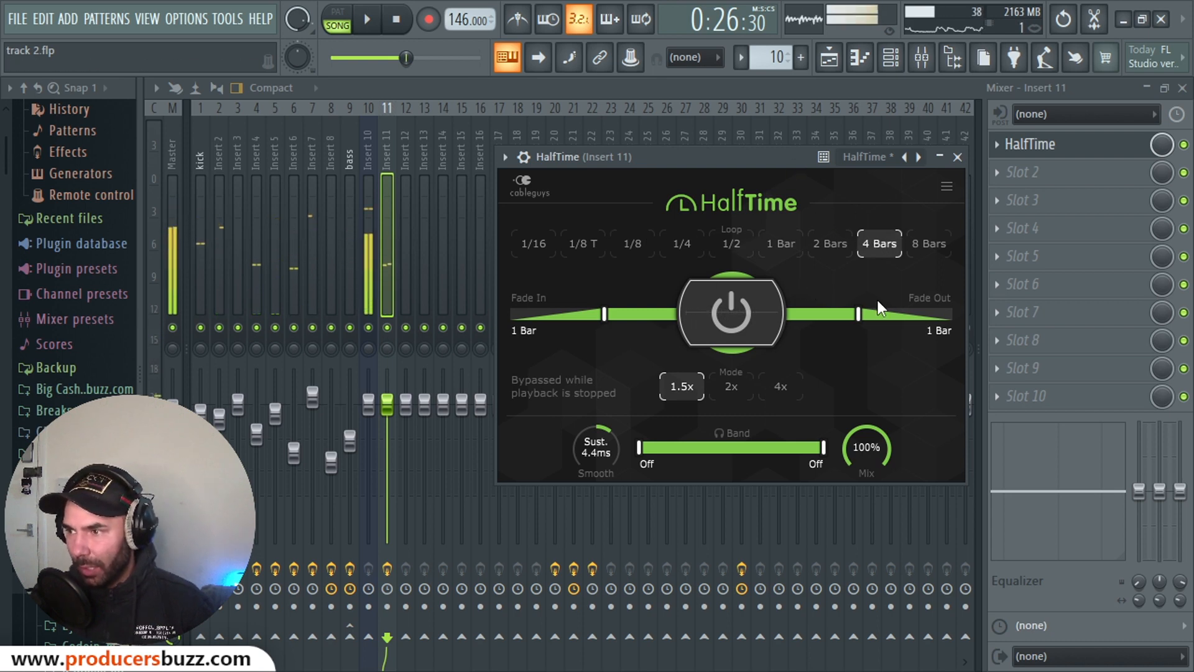
{"action": "key", "text": "space"}
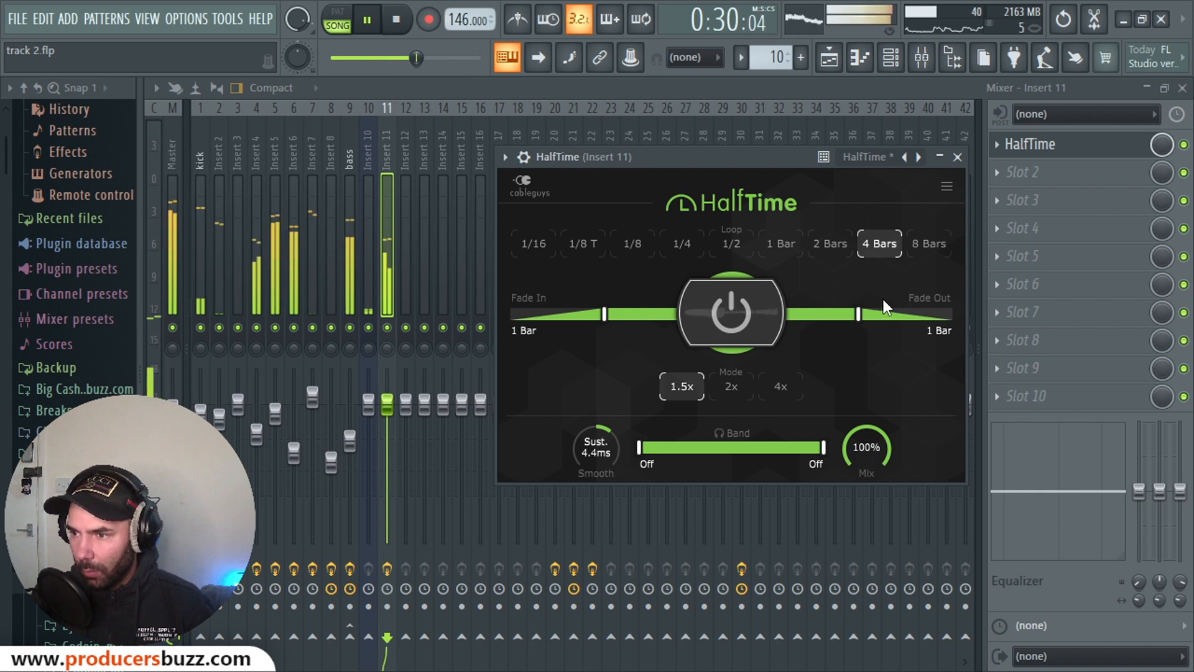
{"action": "key", "text": "space"}
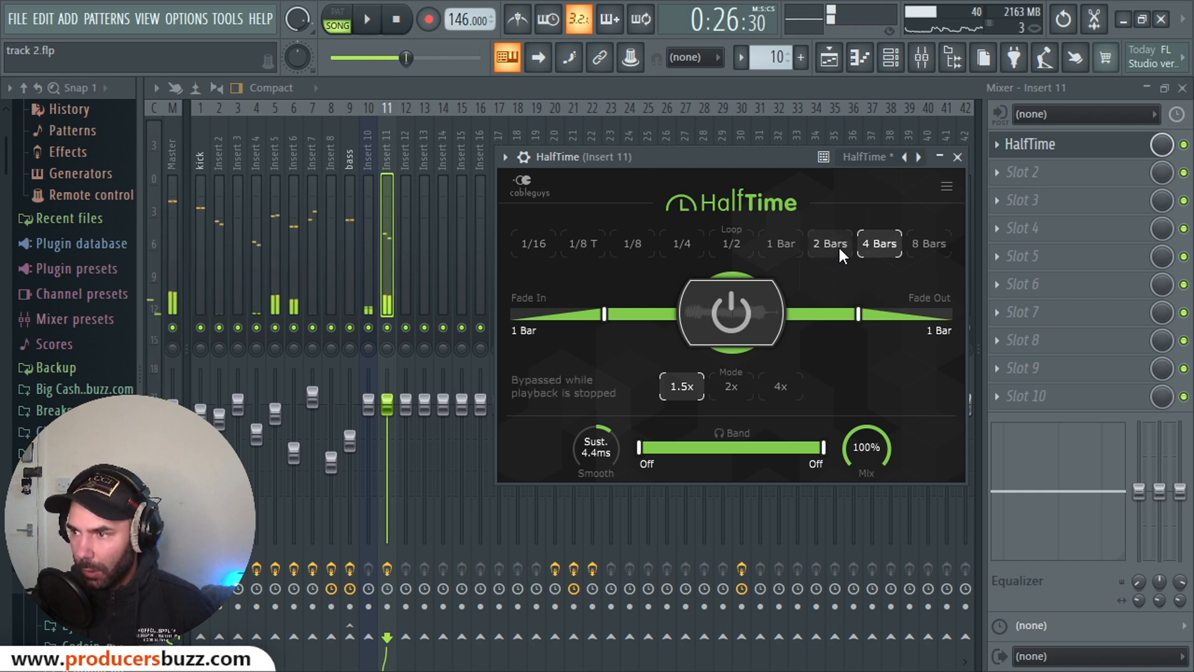
{"action": "left_click", "coordinate": [834, 244]}
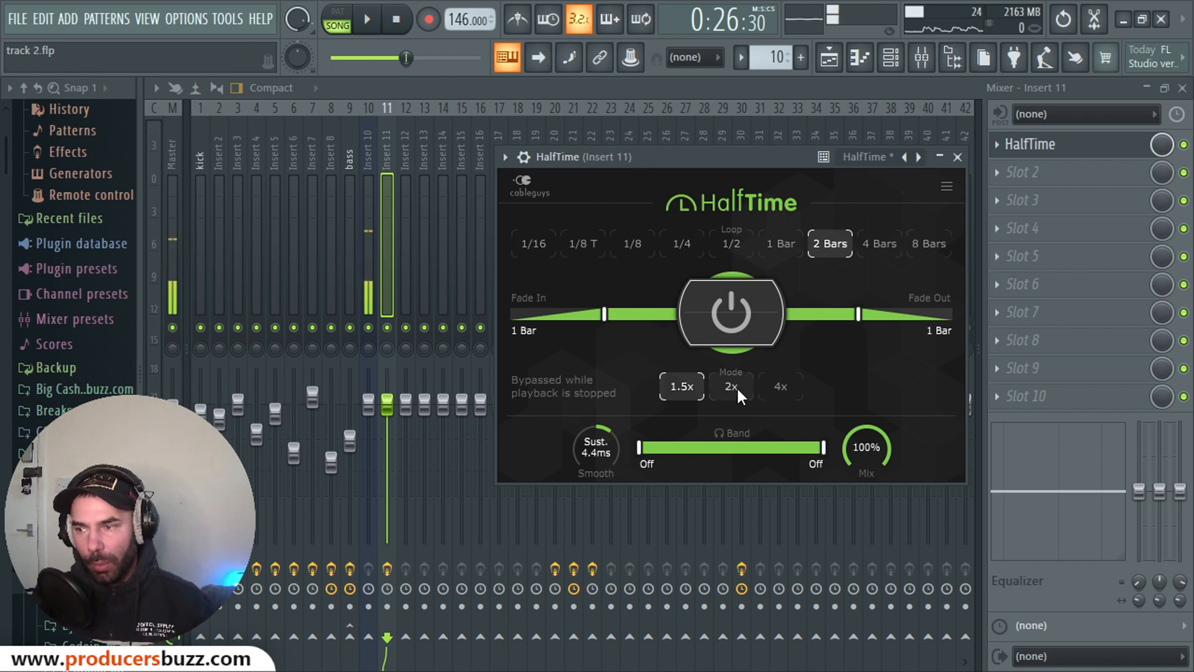
Set the HalfTime loop length to 1/8 and compare the 2x mode during playback, settling on 1.5x
{"action": "left_click", "coordinate": [572, 243]}
{"action": "left_click", "coordinate": [635, 243]}
{"action": "key", "text": "space"}
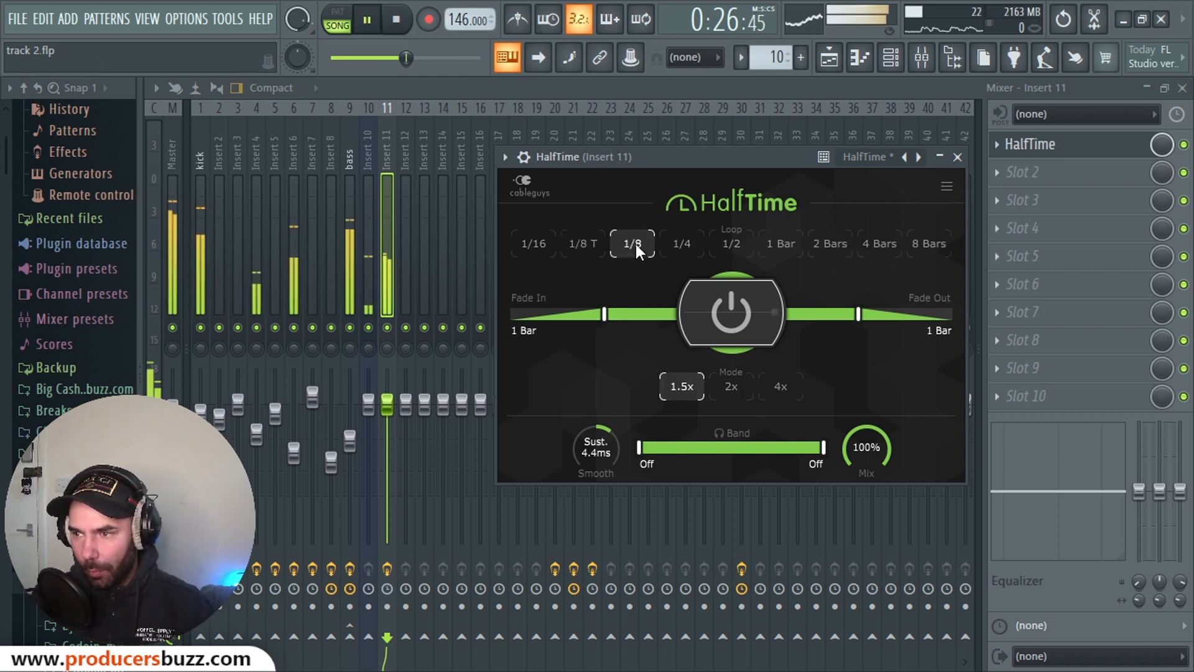
{"action": "left_click", "coordinate": [730, 388]}
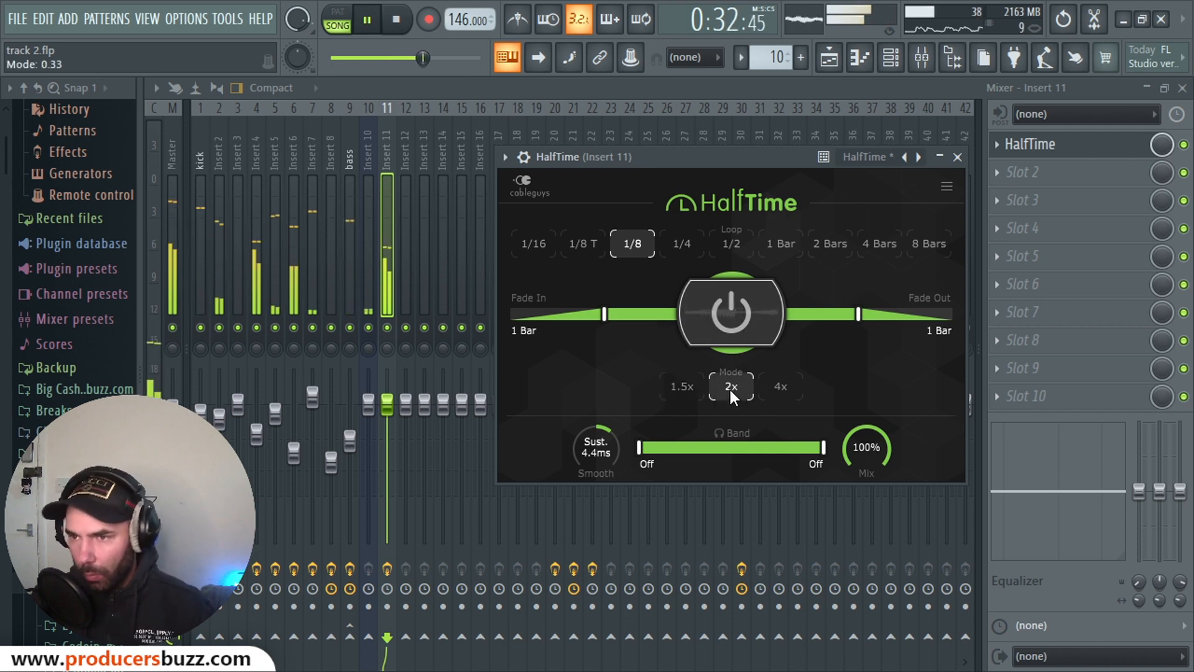
{"action": "left_click", "coordinate": [690, 390]}
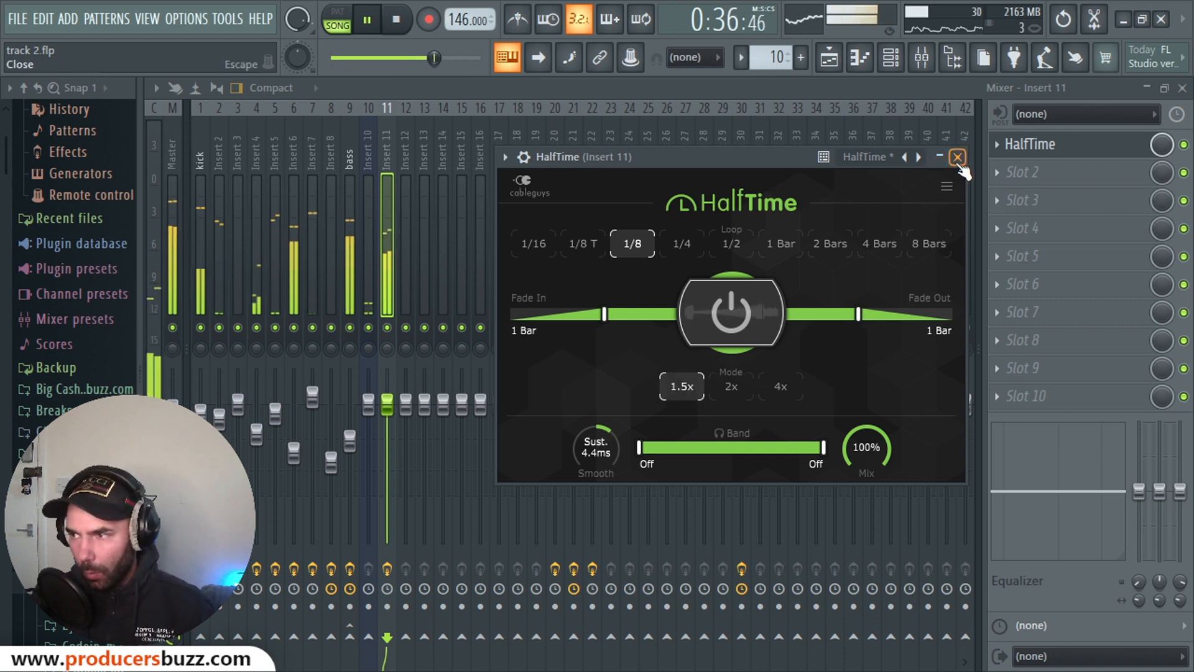
{"action": "key", "text": "space"}
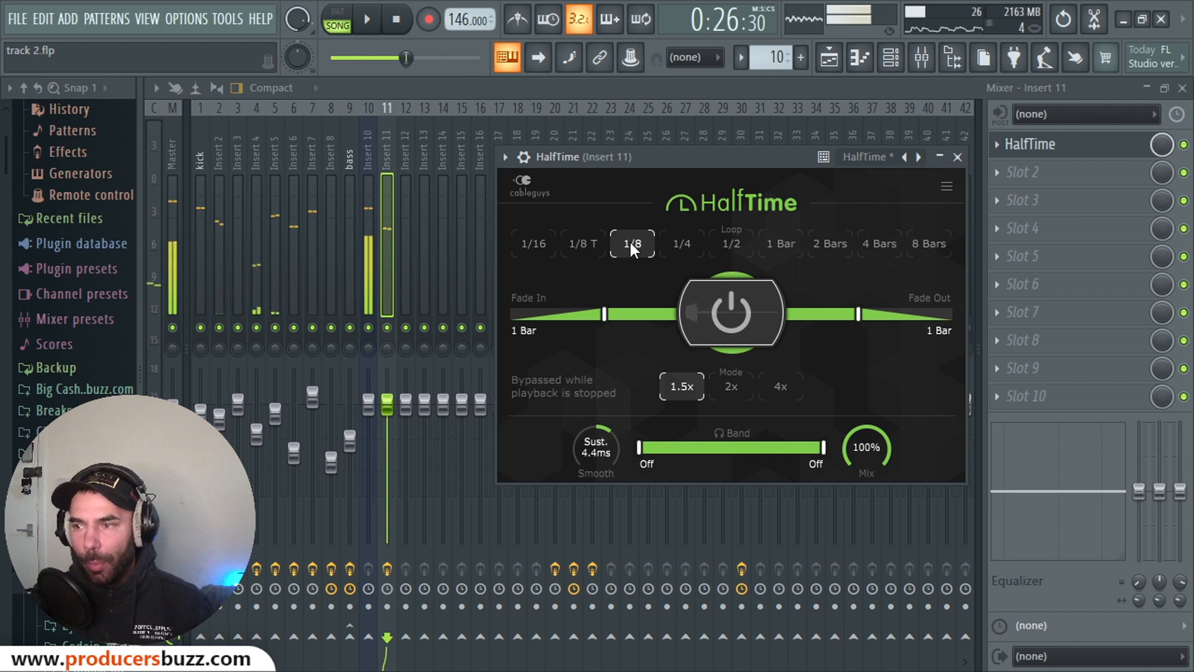
Load Fruity parametric EQ 2 into the second slot of Insert 11 and slightly raise bands 6 and 4 during playback
{"action": "left_click", "coordinate": [958, 157]}
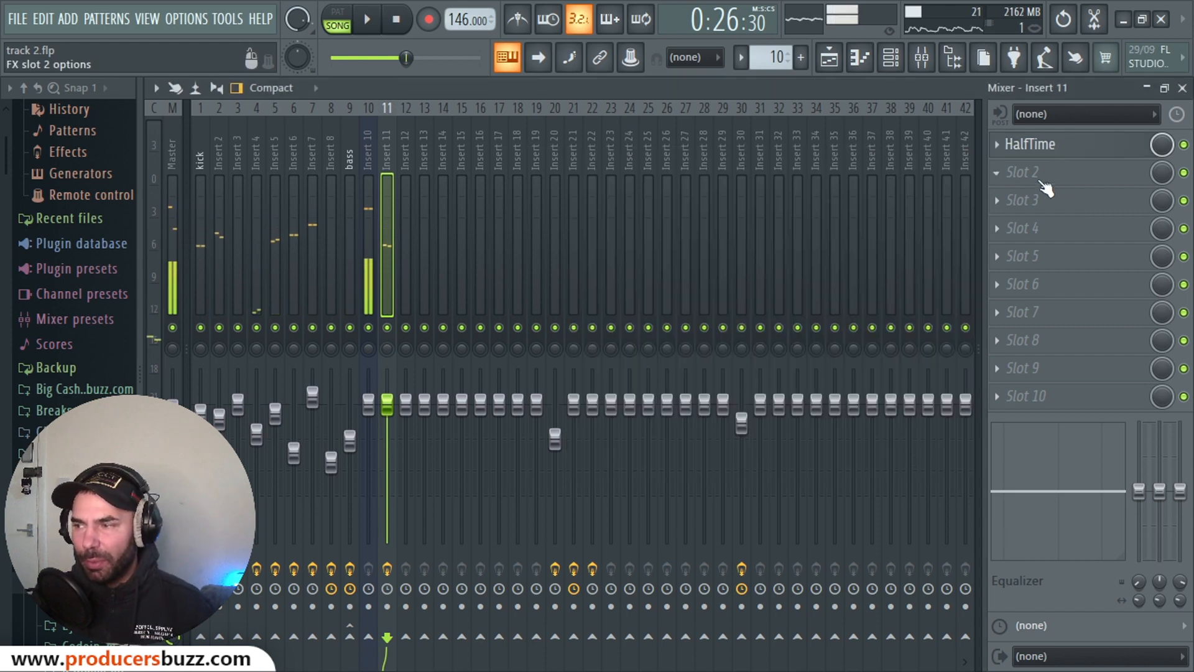
{"action": "left_click", "coordinate": [1026, 173]}
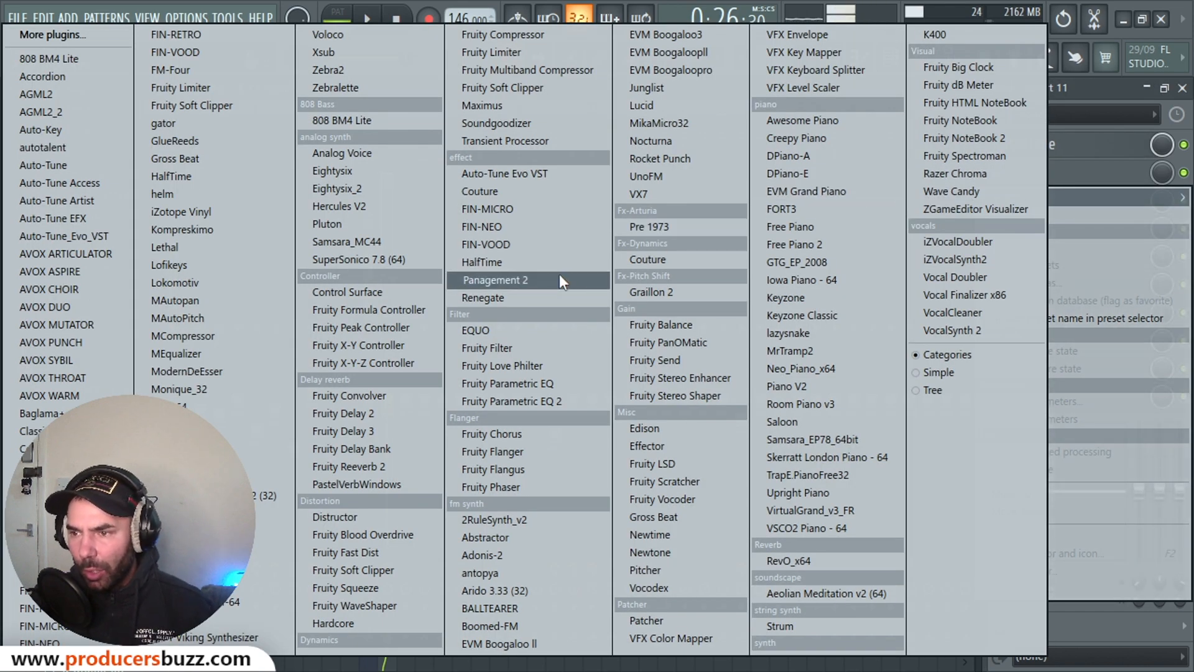
{"action": "left_click", "coordinate": [551, 400]}
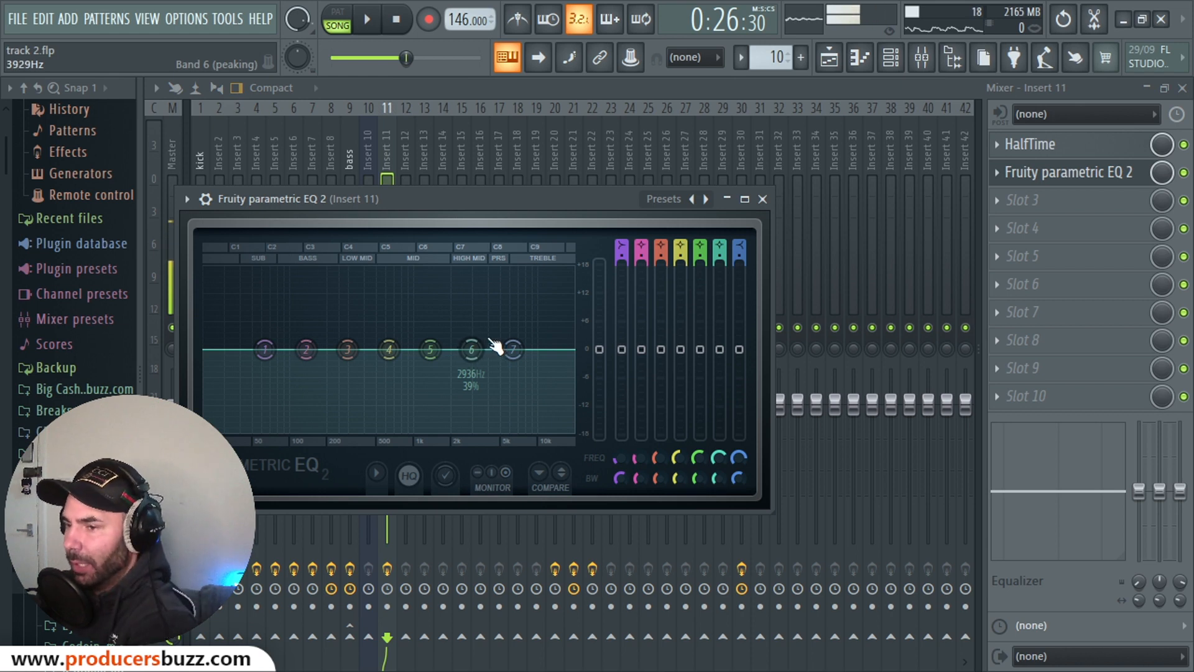
{"action": "key", "text": "space"}
{"action": "mouse_move", "coordinate": [474, 347]}
{"action": "left_mouse_down"}
{"action": "mouse_move", "coordinate": [471, 332]}
{"action": "mouse_move", "coordinate": [430, 341]}
{"action": "mouse_move", "coordinate": [472, 335]}
{"action": "left_mouse_up"}
{"action": "left_click_drag", "start_coordinate": [390, 349], "coordinate": [390, 346]}
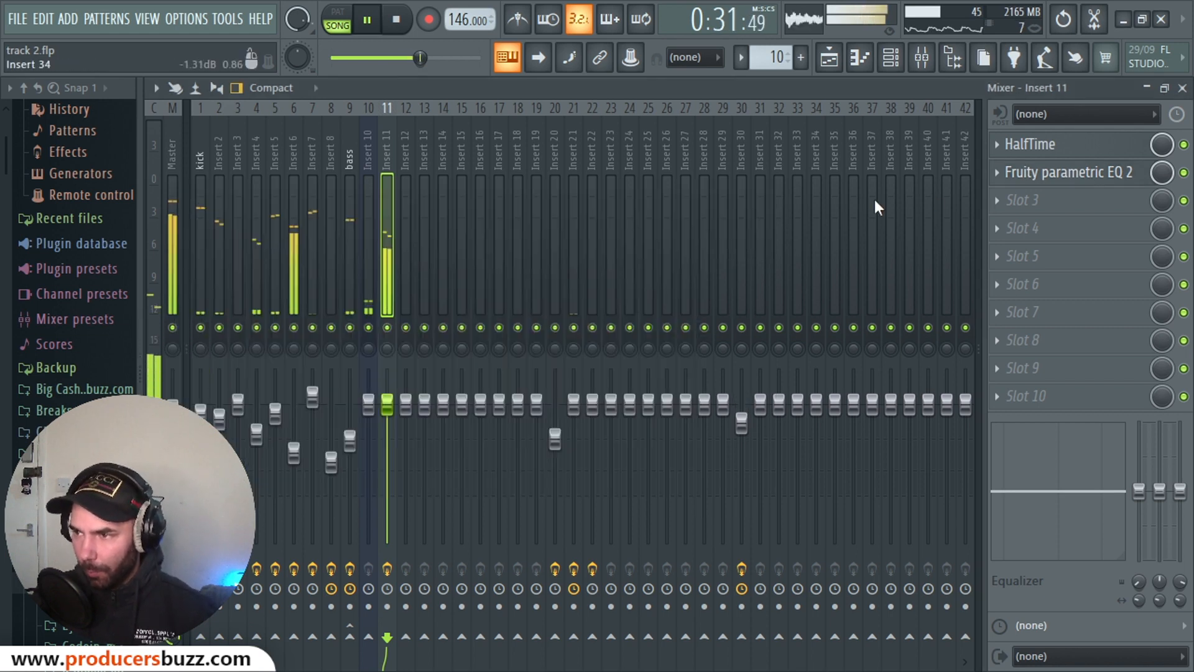
{"action": "left_click", "coordinate": [762, 199]}
Lower the Insert 11 volume to about -1.2 dB while listening, and stop playback
{"action": "left_click_drag", "start_coordinate": [386, 404], "coordinate": [387, 417]}
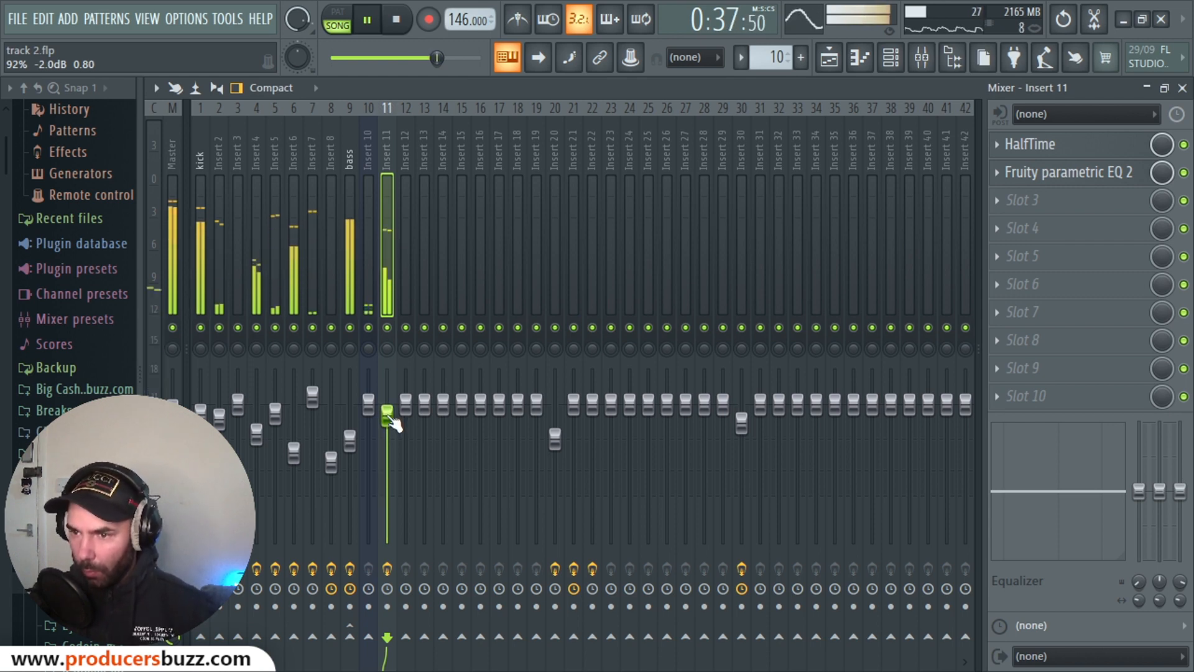
{"action": "left_click_drag", "start_coordinate": [391, 417], "coordinate": [387, 410]}
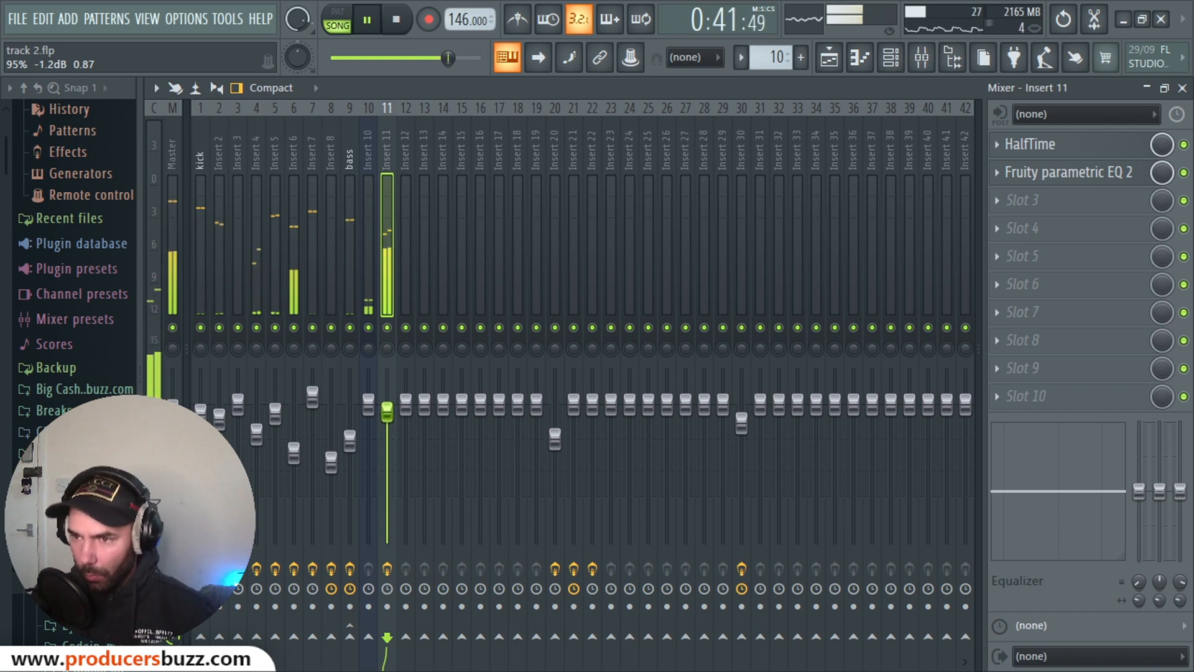
{"action": "key", "text": "space"}
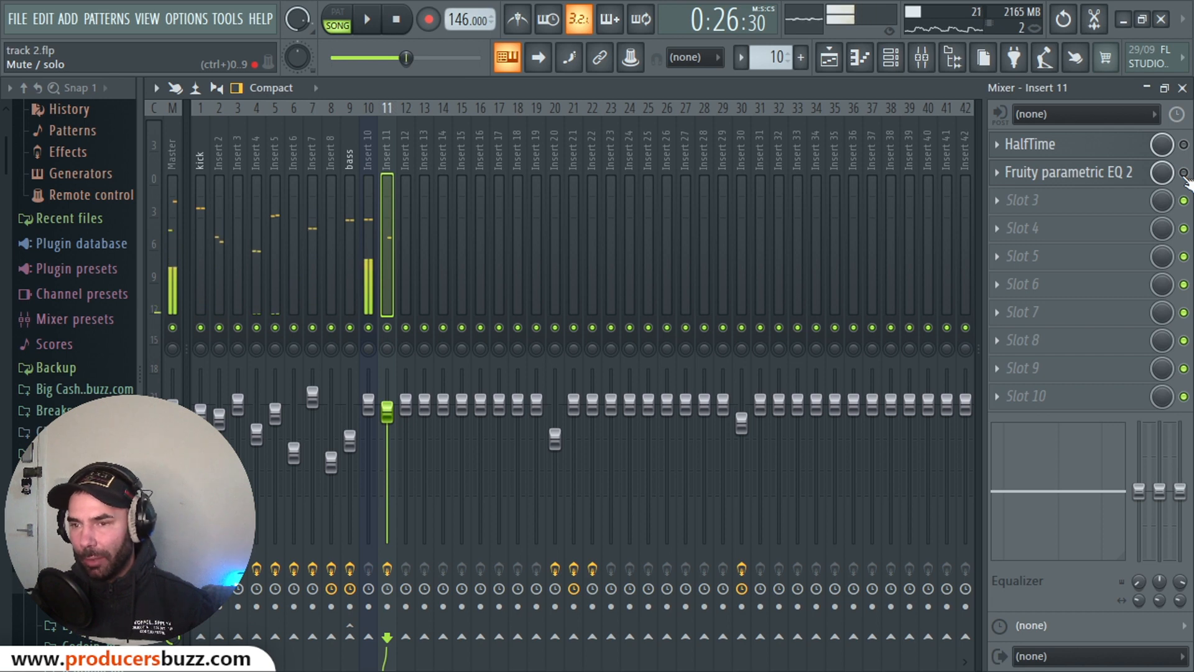
Play the melody with HalfTime and Fruity parametric EQ 2 bypassed, and re-enable both to hear the difference
{"action": "key", "text": "space"}
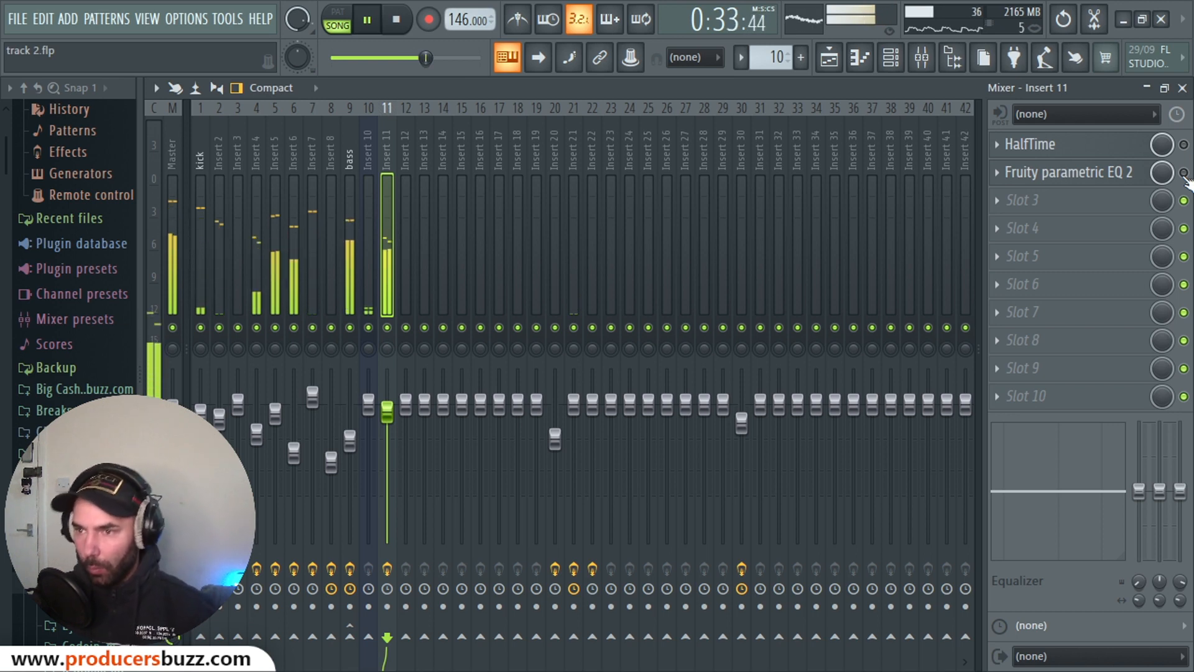
{"action": "key", "text": "space"}
{"action": "left_click", "coordinate": [1185, 174]}
{"action": "left_click", "coordinate": [1186, 145]}
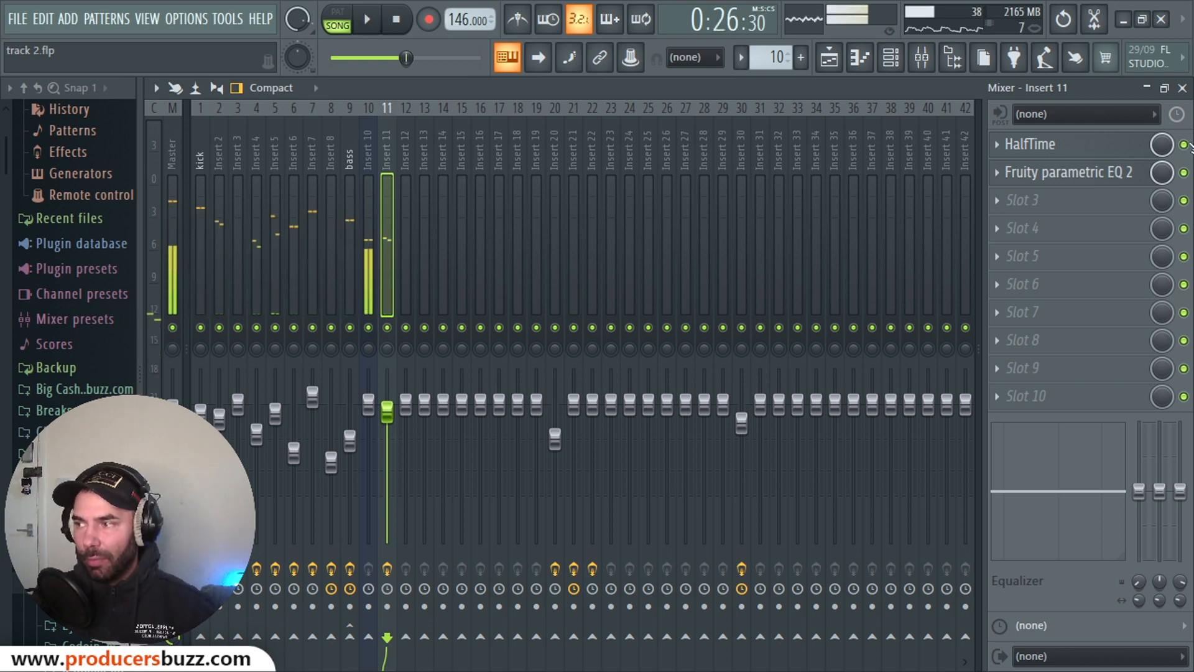
{"action": "key", "text": "space"}
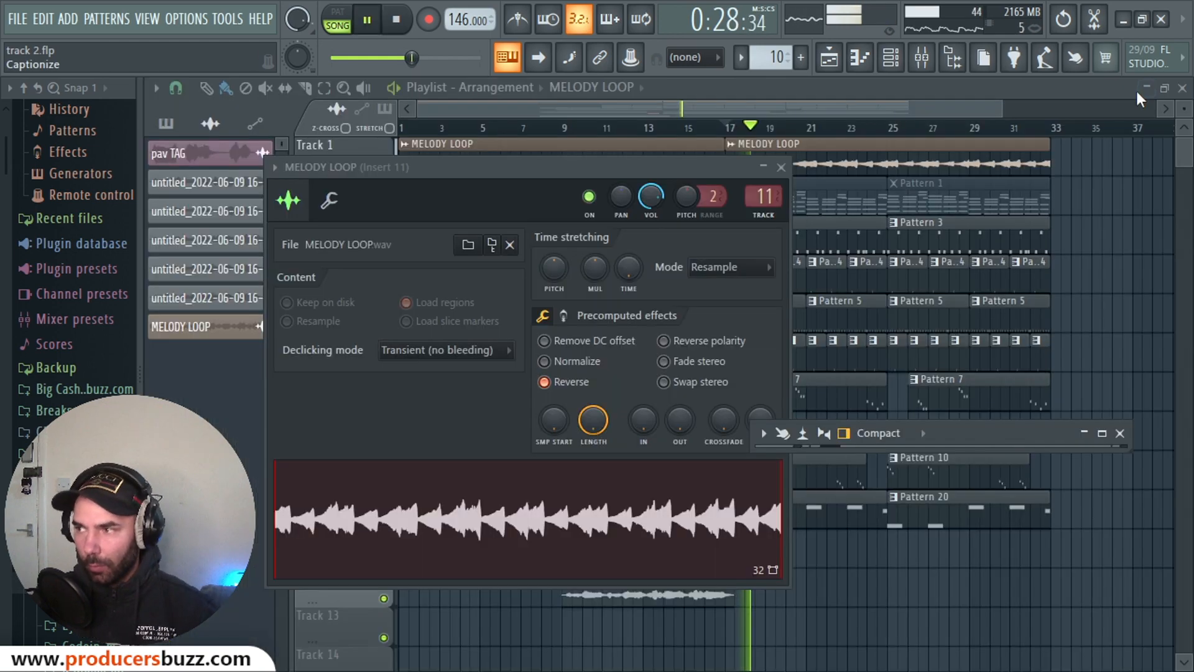
Return to the playlist, clear the open mixer and MELODY LOOP channel windows, and stop playback
{"action": "left_click", "coordinate": [1146, 88]}
{"action": "left_click", "coordinate": [613, 107]}
{"action": "key", "text": "space"}
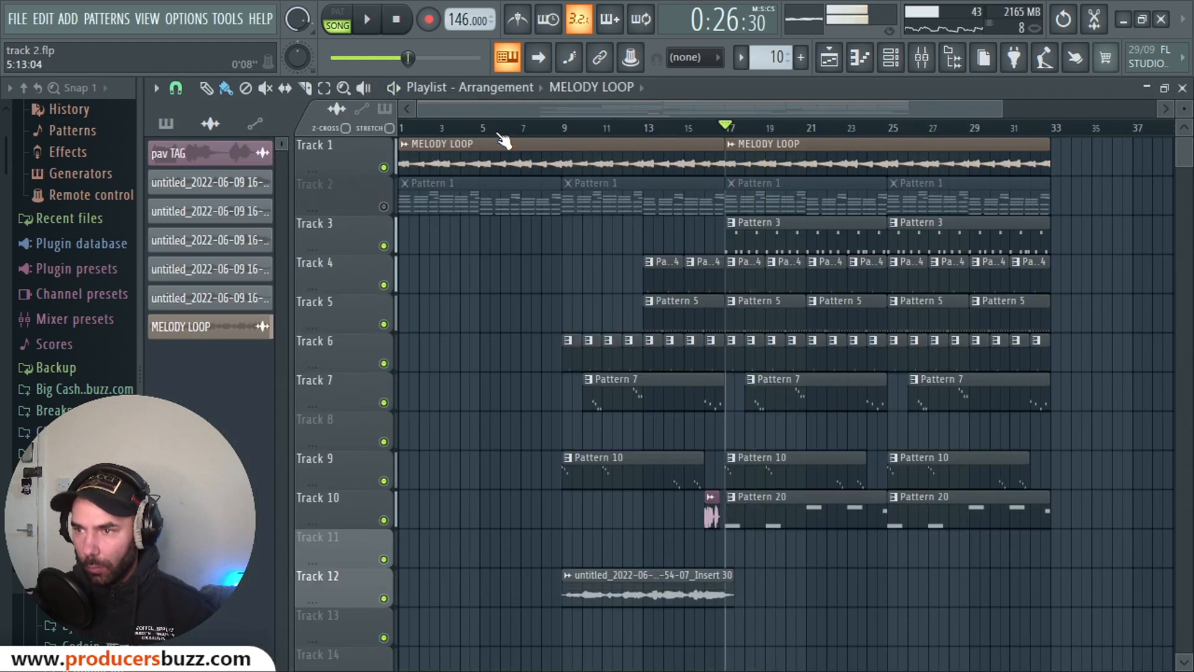
Play the song from the start of the playlist and jump playback to bar 17 to hear the processed melody with drums
{"action": "left_click_drag", "start_coordinate": [430, 129], "coordinate": [400, 127]}
{"action": "key", "text": "space"}
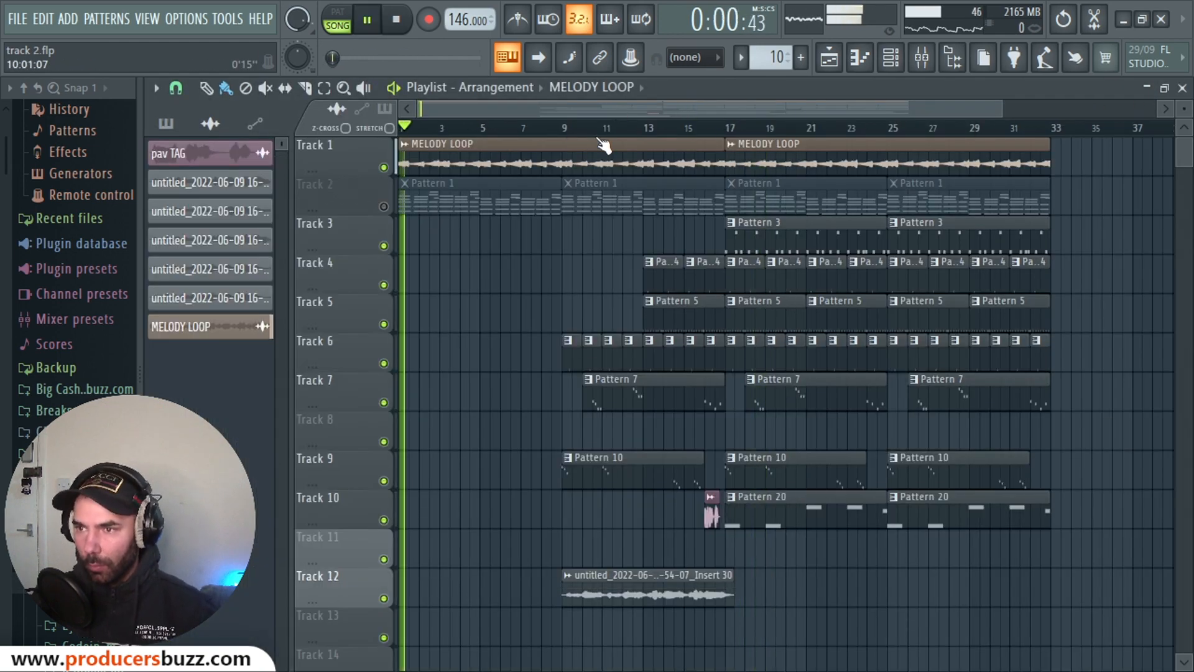
{"action": "left_click", "coordinate": [725, 128]}
Maximize the mixer, load FIN-NEO into the third effect slot of Insert 11, and reposition its window so its preset controls are accessible
{"action": "left_click", "coordinate": [924, 59]}
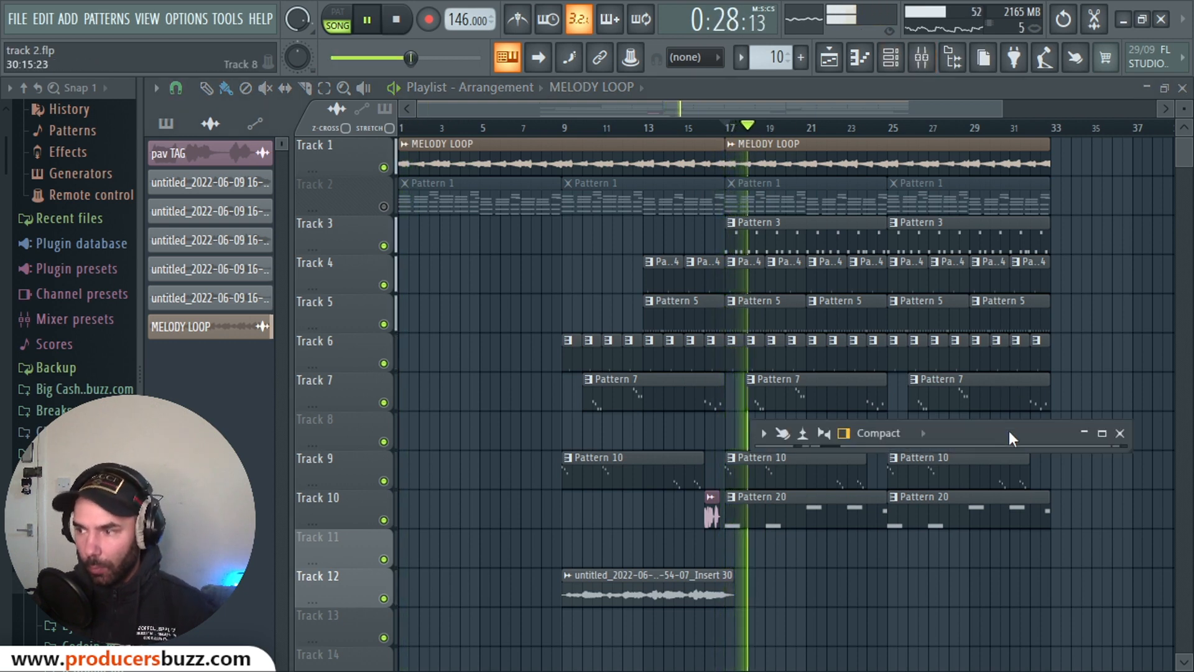
{"action": "left_click", "coordinate": [1103, 433]}
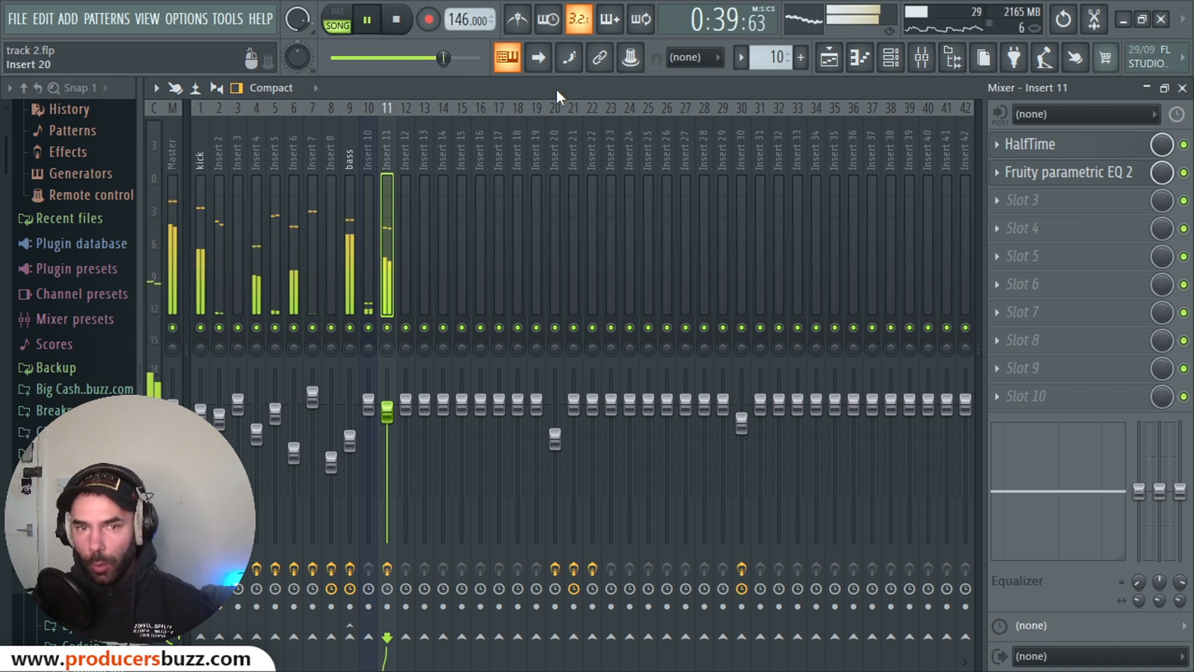
{"action": "key", "text": "space"}
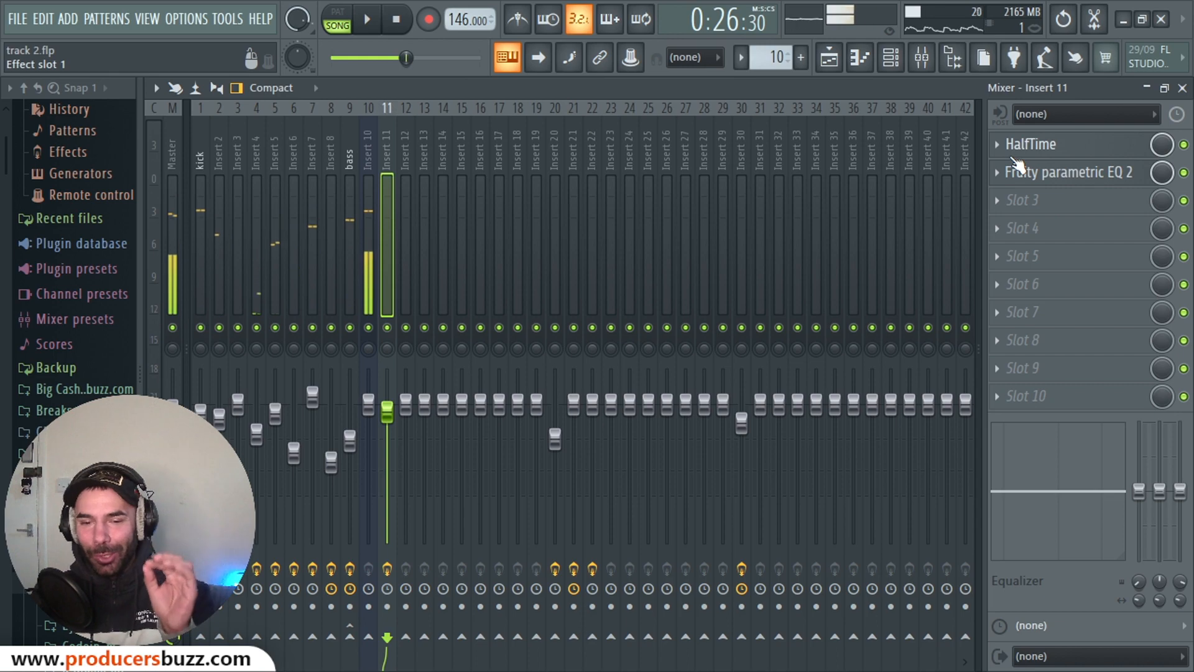
{"action": "left_click", "coordinate": [1045, 202]}
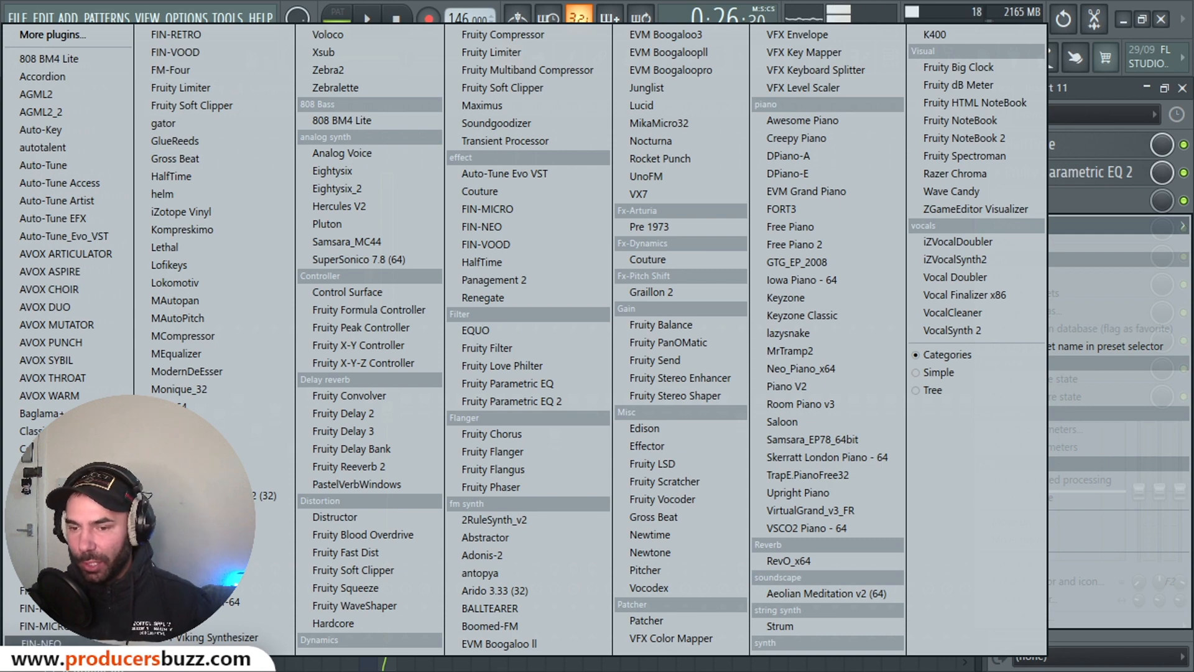
{"action": "left_click", "coordinate": [41, 643]}
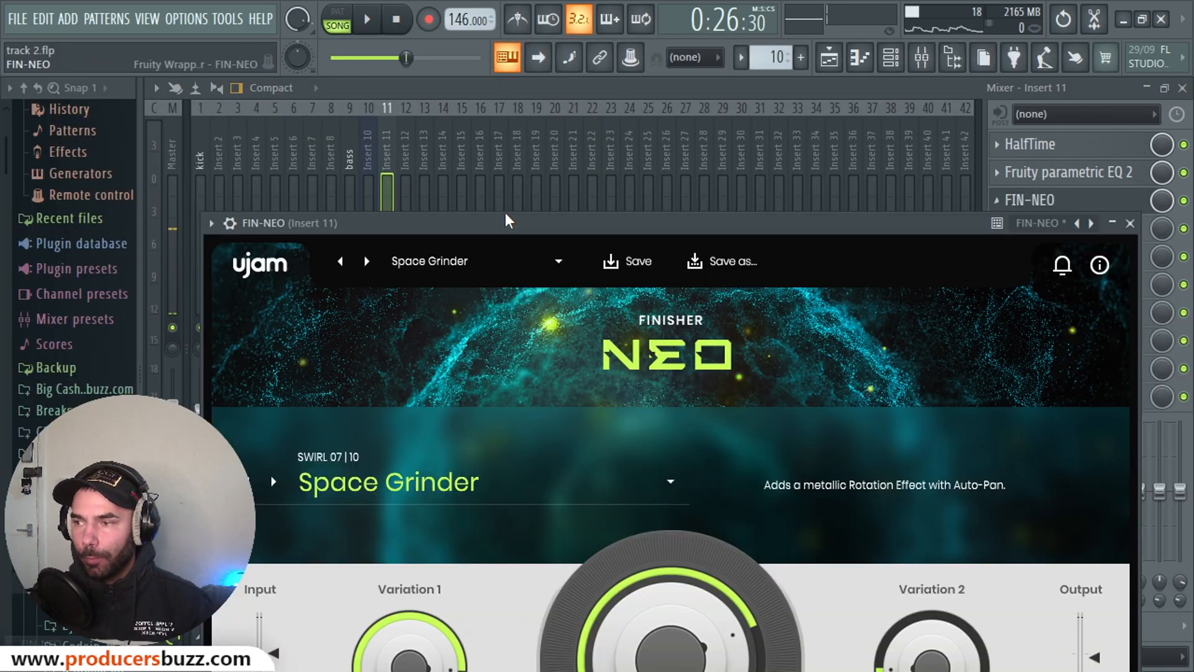
{"action": "left_click_drag", "start_coordinate": [505, 211], "coordinate": [550, 62]}
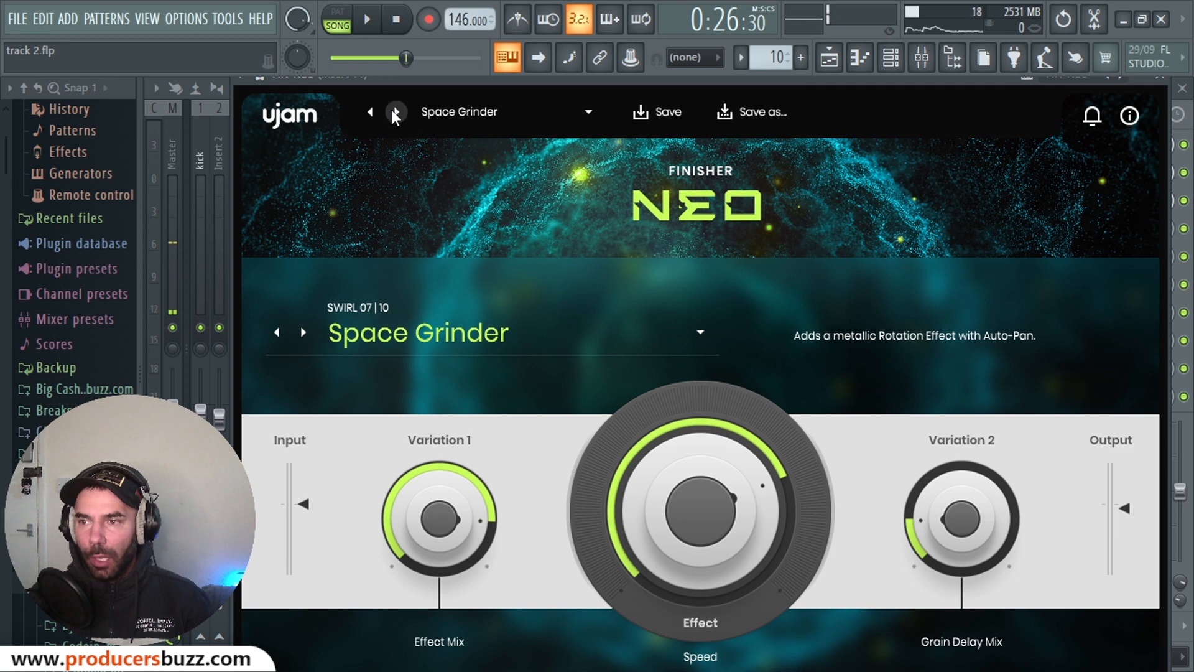
{"action": "left_click_drag", "start_coordinate": [453, 85], "coordinate": [477, 93]}
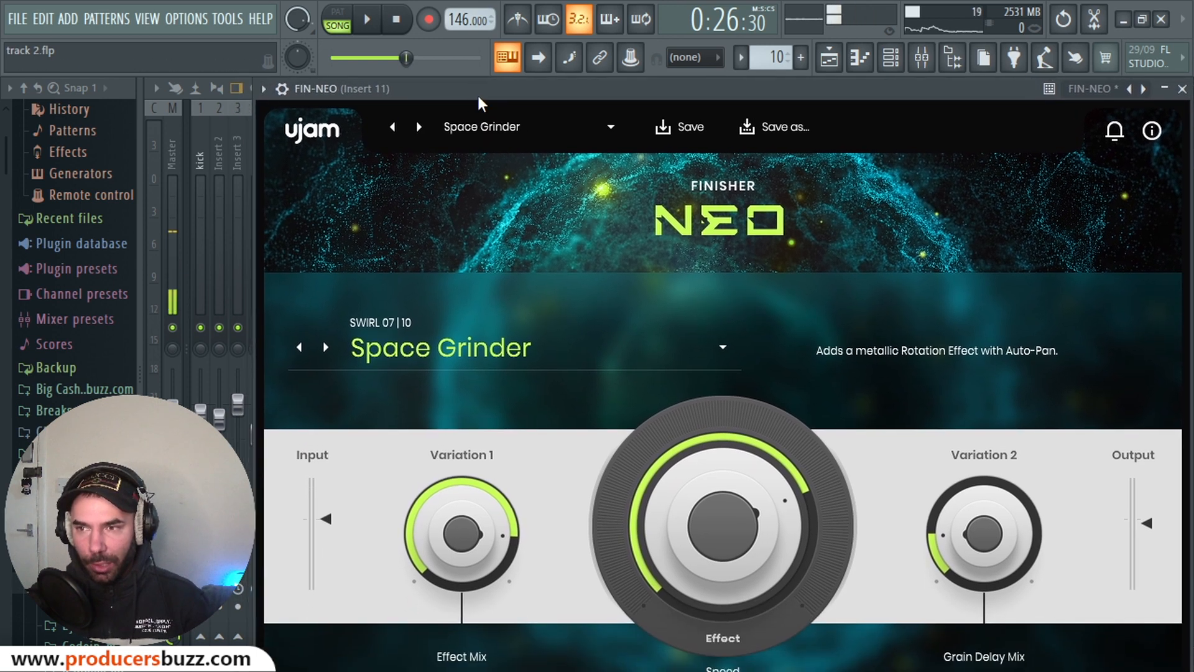
Audition the FIN-NEO presets from Synth Wah to Dirty Filter during playback, and set the Effect amount to 48 on Dirty Filter
{"action": "key", "text": "space"}
{"action": "left_click", "coordinate": [438, 140]}
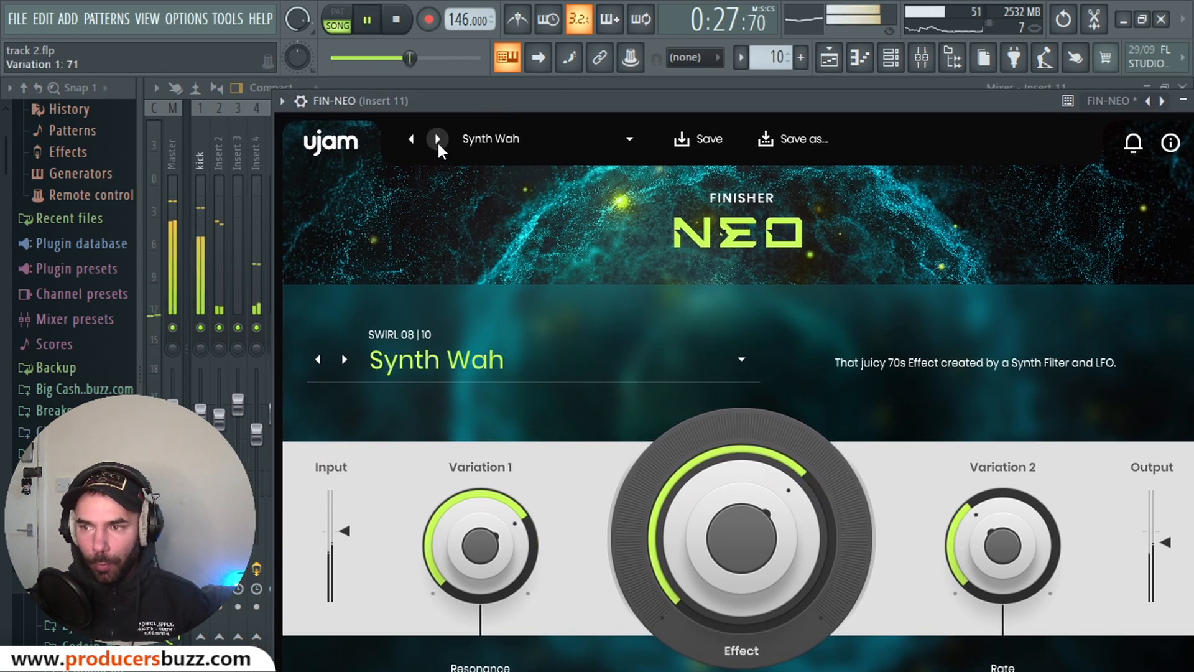
{"action": "left_click", "coordinate": [438, 142]}
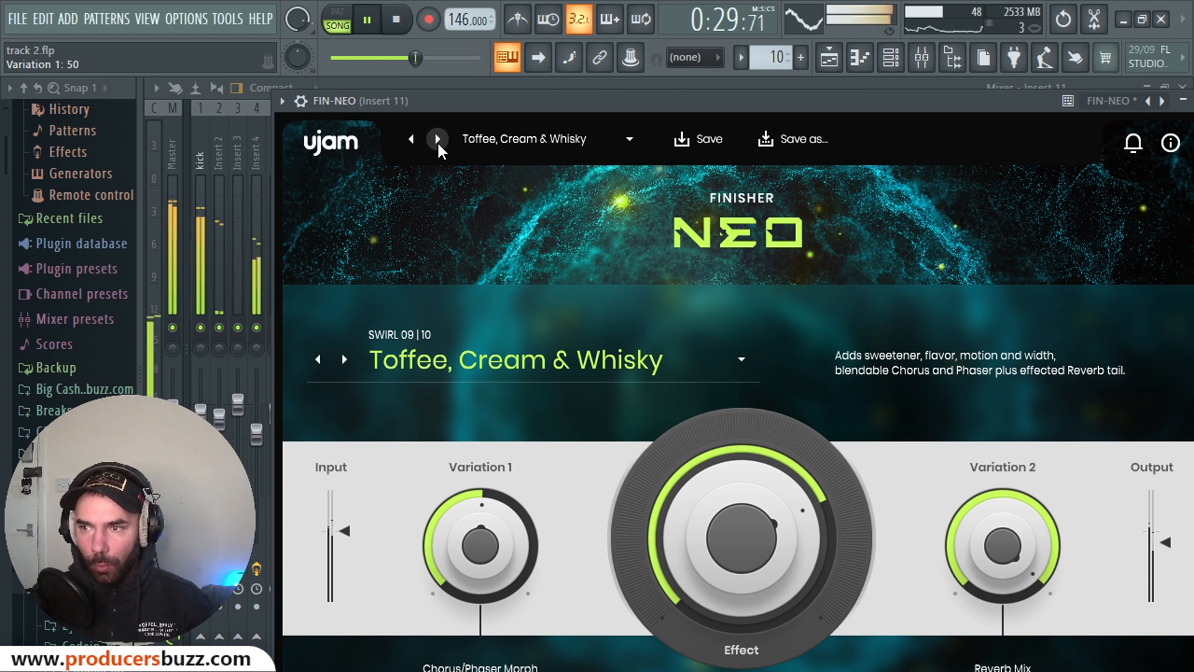
{"action": "left_click", "coordinate": [438, 141]}
{"action": "left_click", "coordinate": [438, 141]}
{"action": "left_click", "coordinate": [438, 139]}
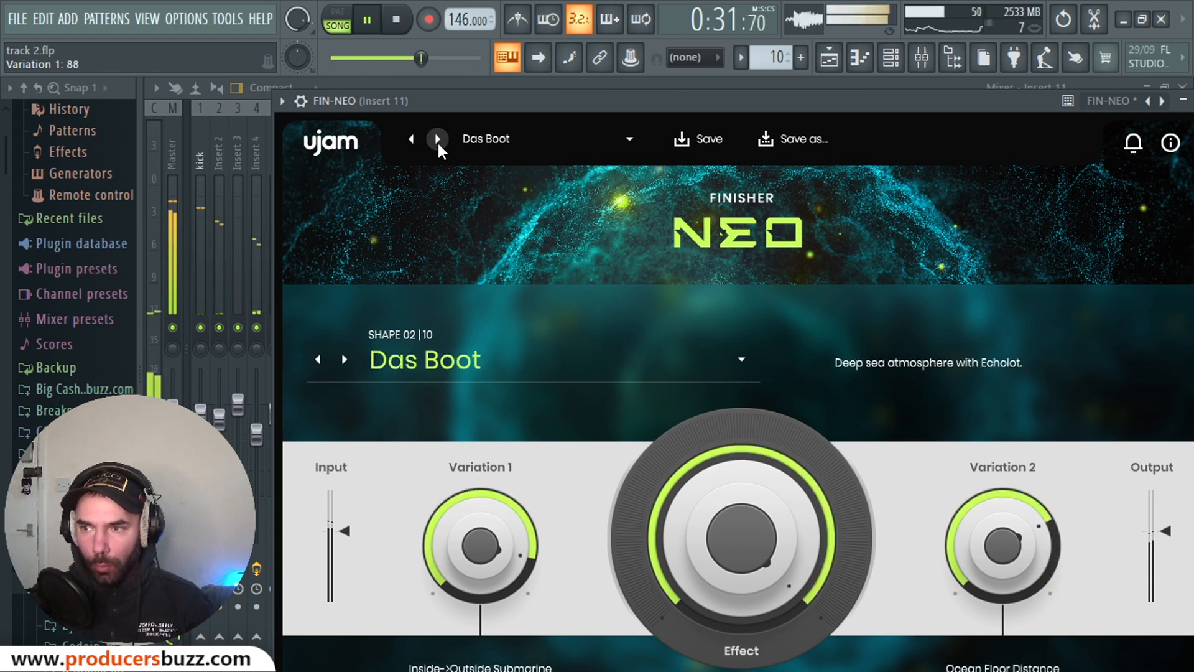
{"action": "left_click", "coordinate": [438, 140]}
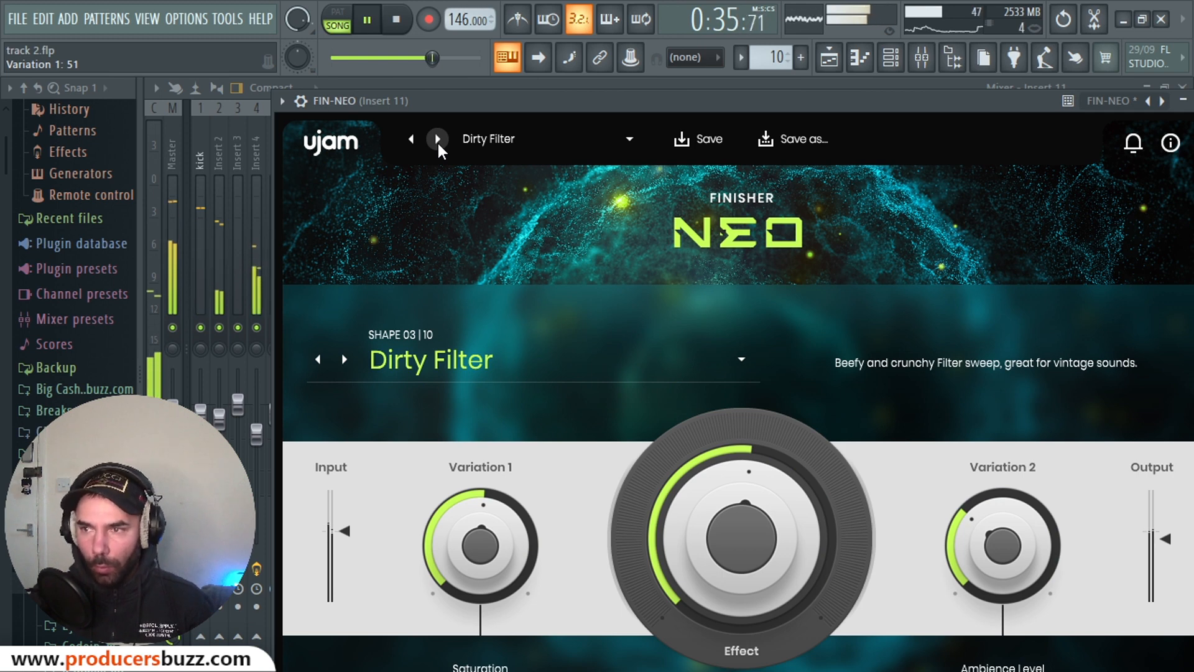
{"action": "mouse_move", "coordinate": [728, 497]}
{"action": "left_mouse_down"}
{"action": "mouse_move", "coordinate": [724, 588]}
{"action": "mouse_move", "coordinate": [727, 507]}
{"action": "left_mouse_up"}
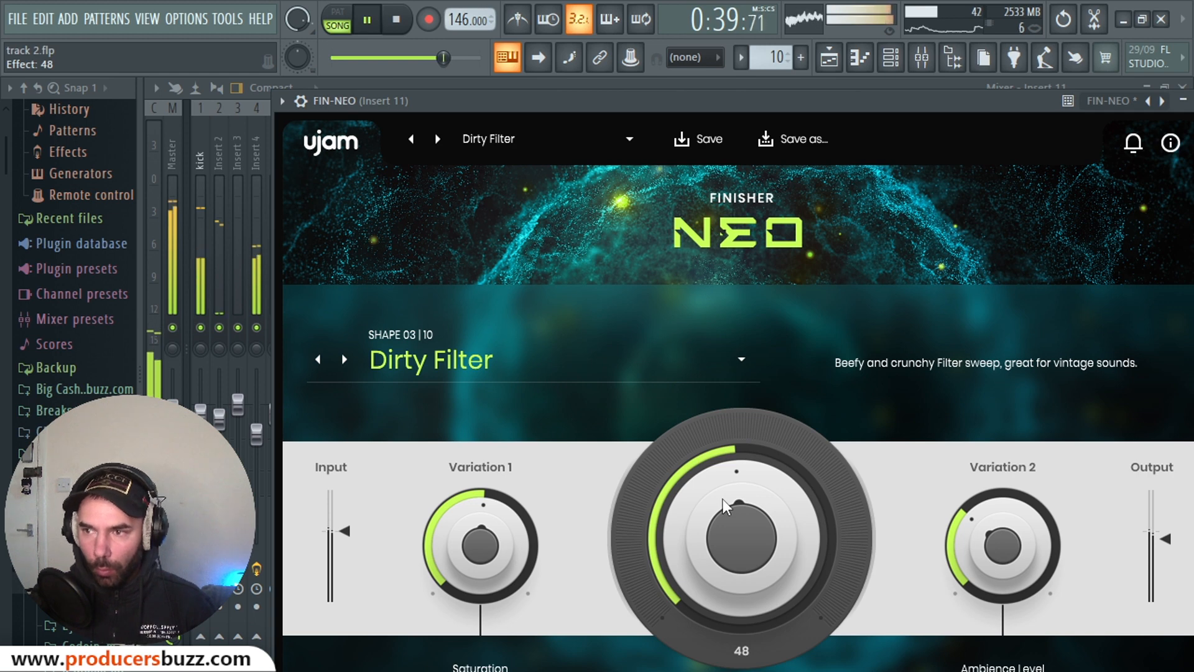
Audition the FIN-NEO presets one after another from DualPeakSweep to Finisher Beats while the song plays
{"action": "left_click", "coordinate": [438, 139]}
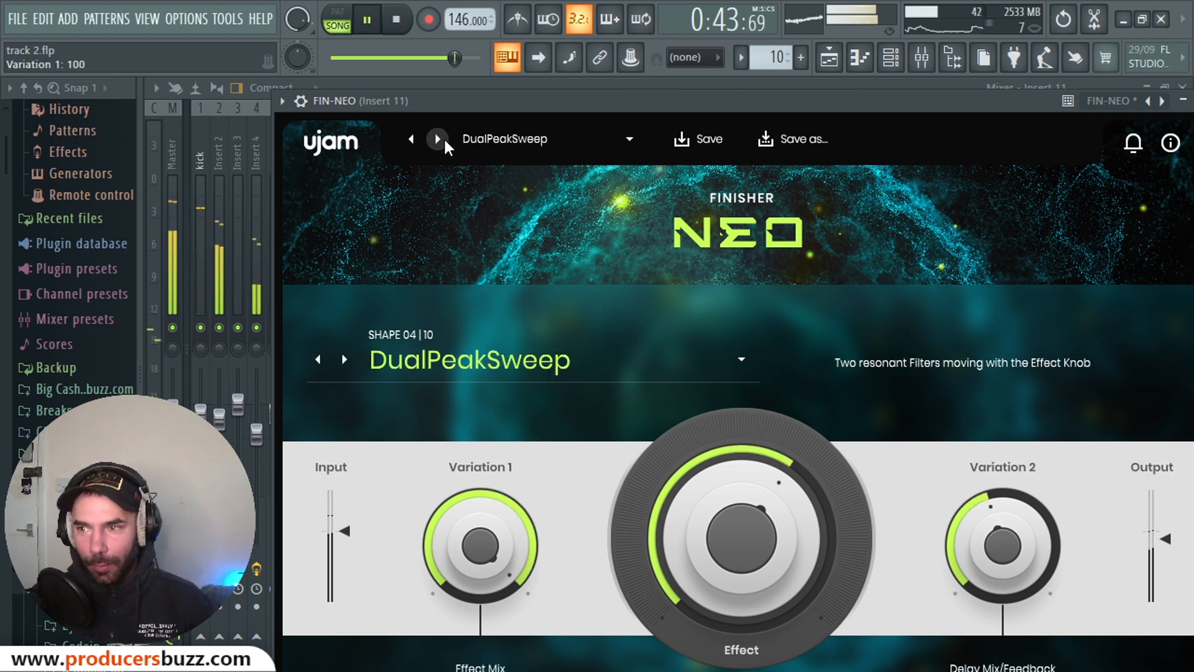
{"action": "left_click", "coordinate": [438, 139]}
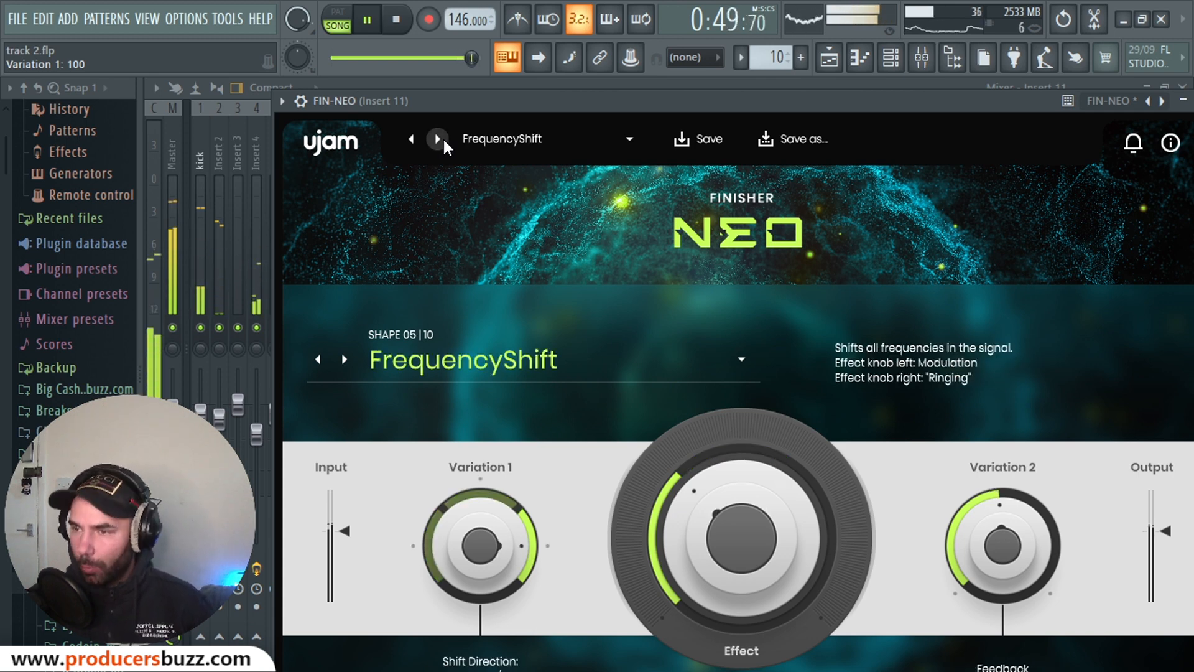
{"action": "left_click", "coordinate": [438, 139]}
{"action": "left_click", "coordinate": [438, 139]}
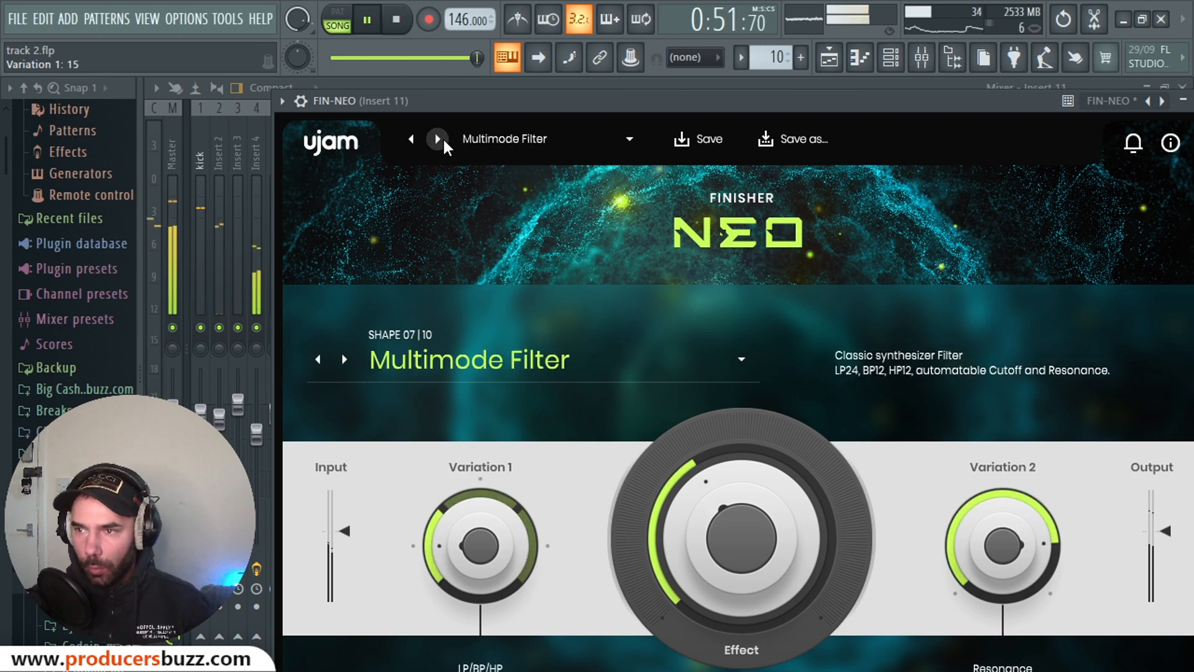
{"action": "left_click", "coordinate": [438, 139]}
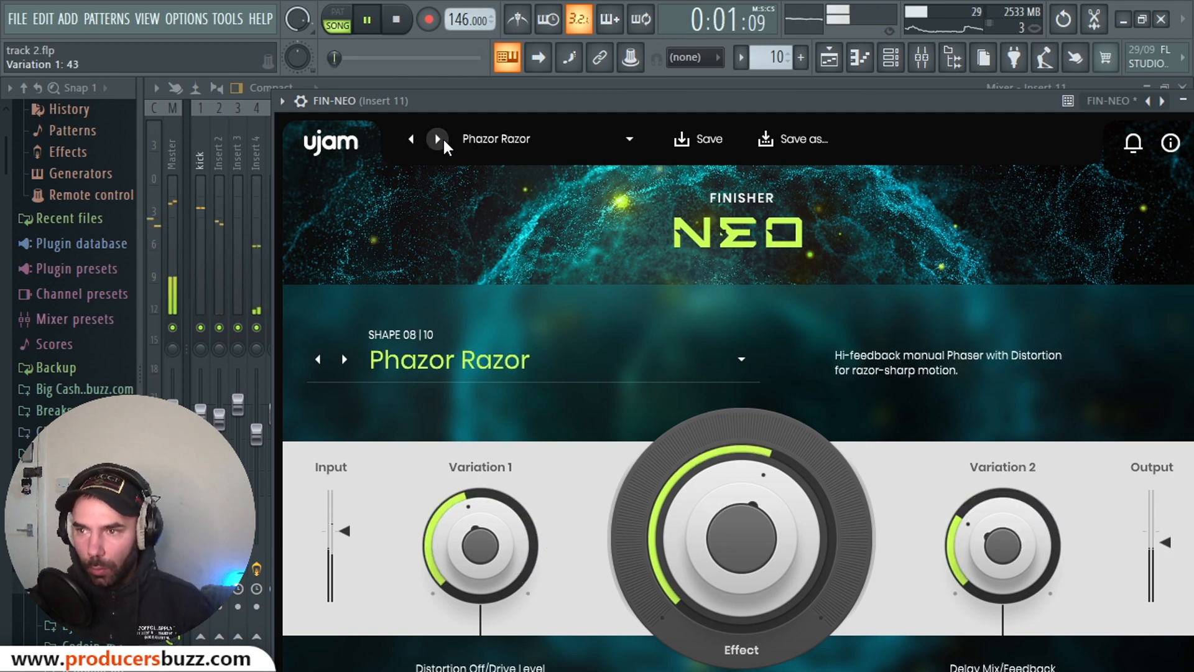
{"action": "left_click", "coordinate": [438, 139]}
{"action": "left_click", "coordinate": [438, 140]}
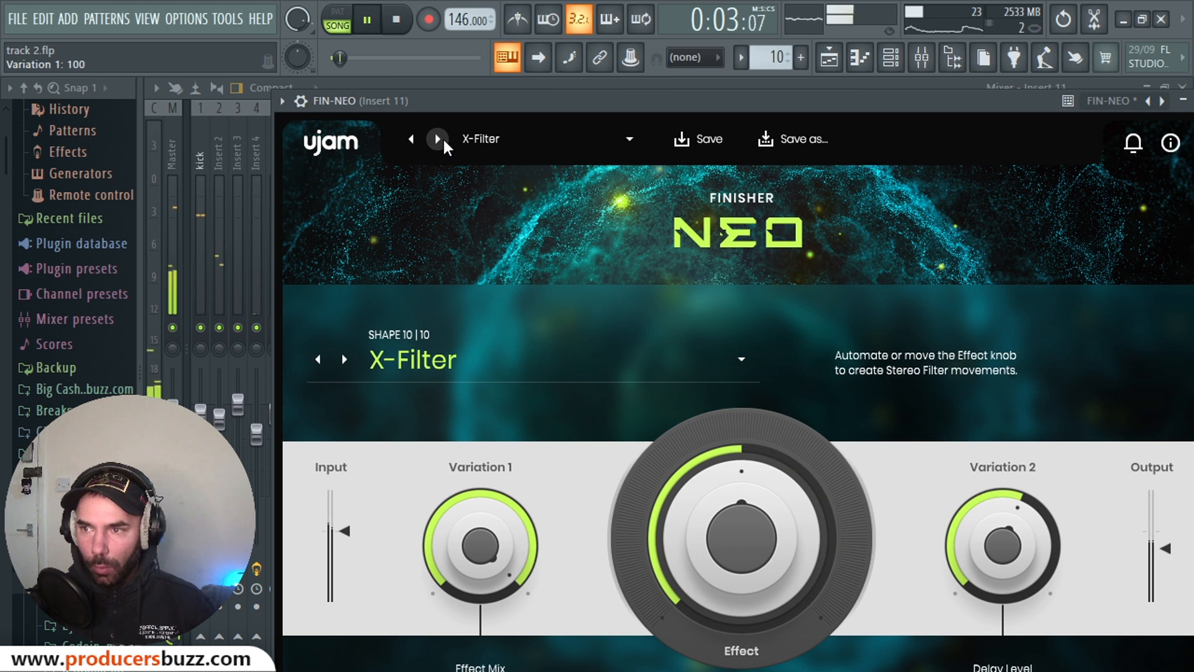
{"action": "left_click", "coordinate": [438, 139]}
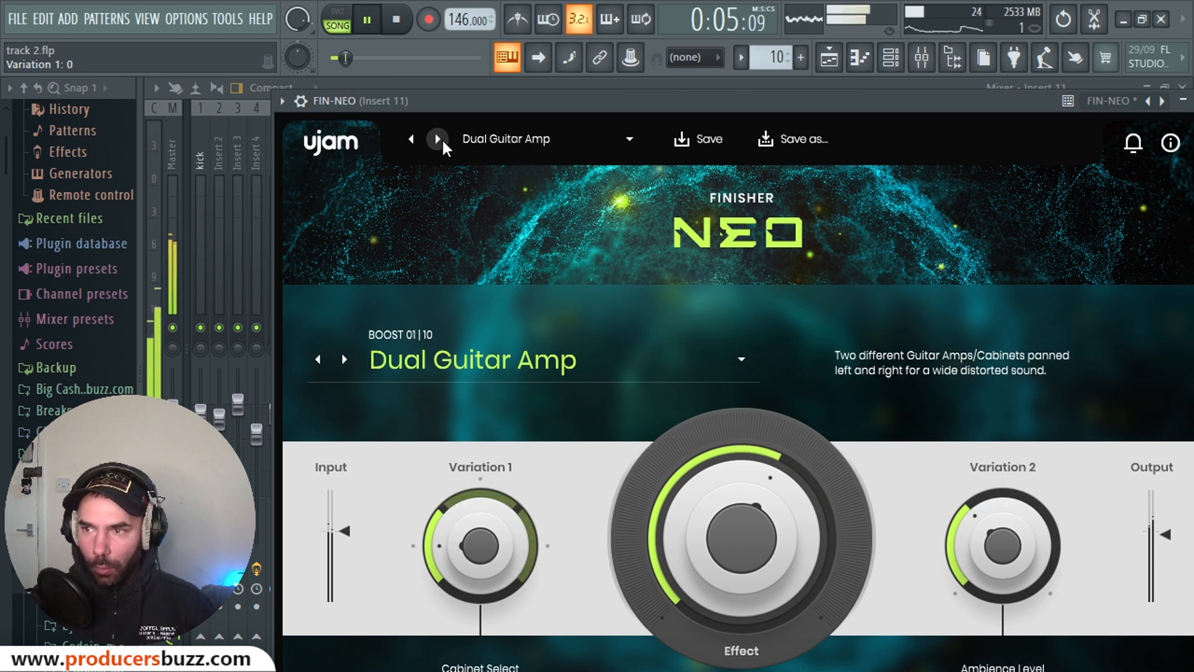
{"action": "left_click", "coordinate": [438, 139]}
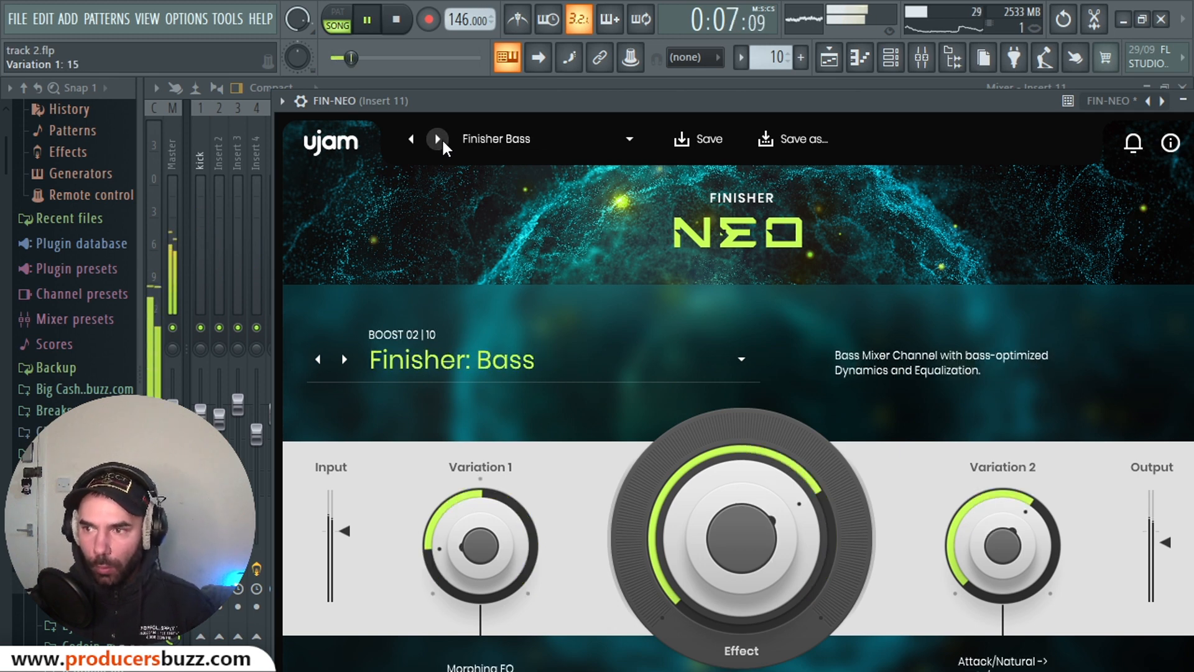
{"action": "left_click", "coordinate": [438, 140]}
Step back through the FIN-NEO presets past Dual Guitar Amp to hear Space Station again
{"action": "left_click", "coordinate": [412, 140]}
{"action": "left_click", "coordinate": [411, 139]}
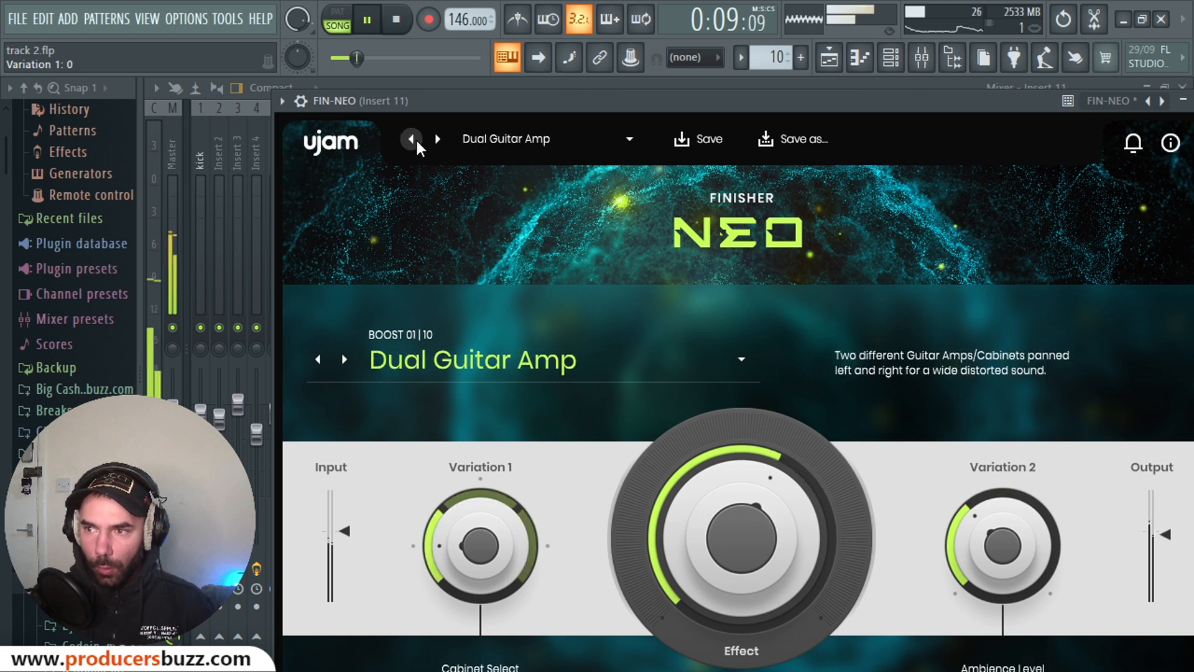
{"action": "left_click", "coordinate": [411, 140]}
{"action": "left_click", "coordinate": [412, 139]}
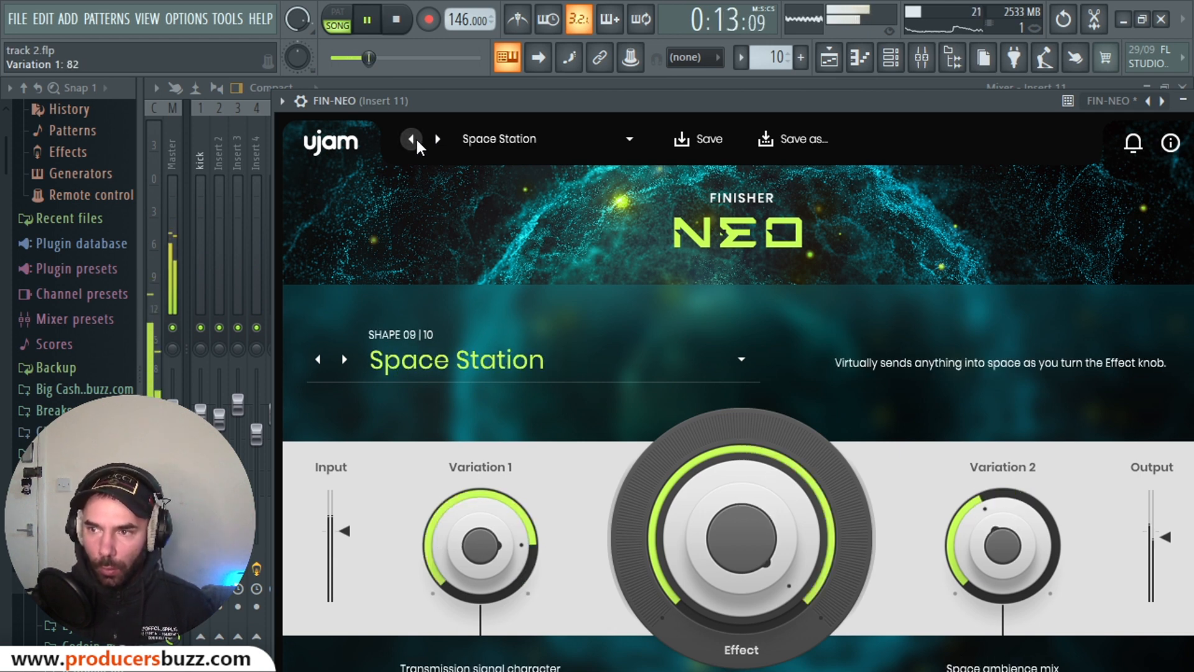
Advance through the FIN-NEO presets past Finisher Beats to Hot Bath while listening
{"action": "left_click", "coordinate": [438, 139]}
{"action": "left_click", "coordinate": [438, 139]}
{"action": "left_click", "coordinate": [438, 139]}
{"action": "left_click", "coordinate": [438, 140]}
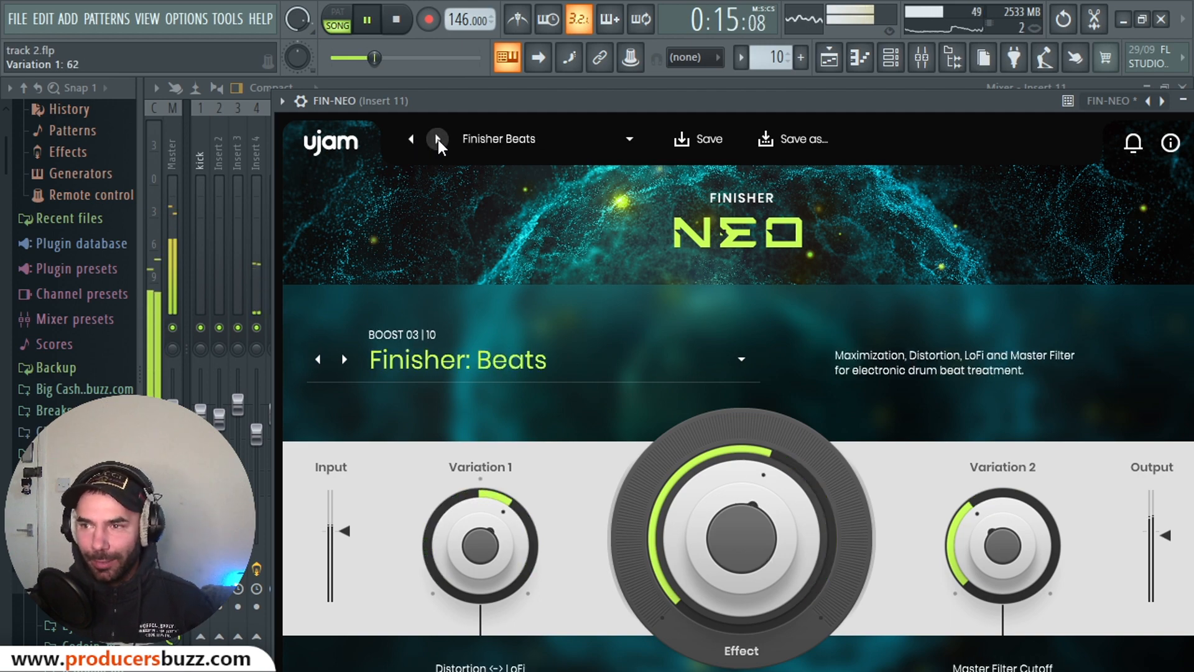
{"action": "left_click", "coordinate": [438, 140]}
{"action": "left_click", "coordinate": [438, 139]}
{"action": "left_click", "coordinate": [438, 139]}
{"action": "left_click", "coordinate": [438, 139]}
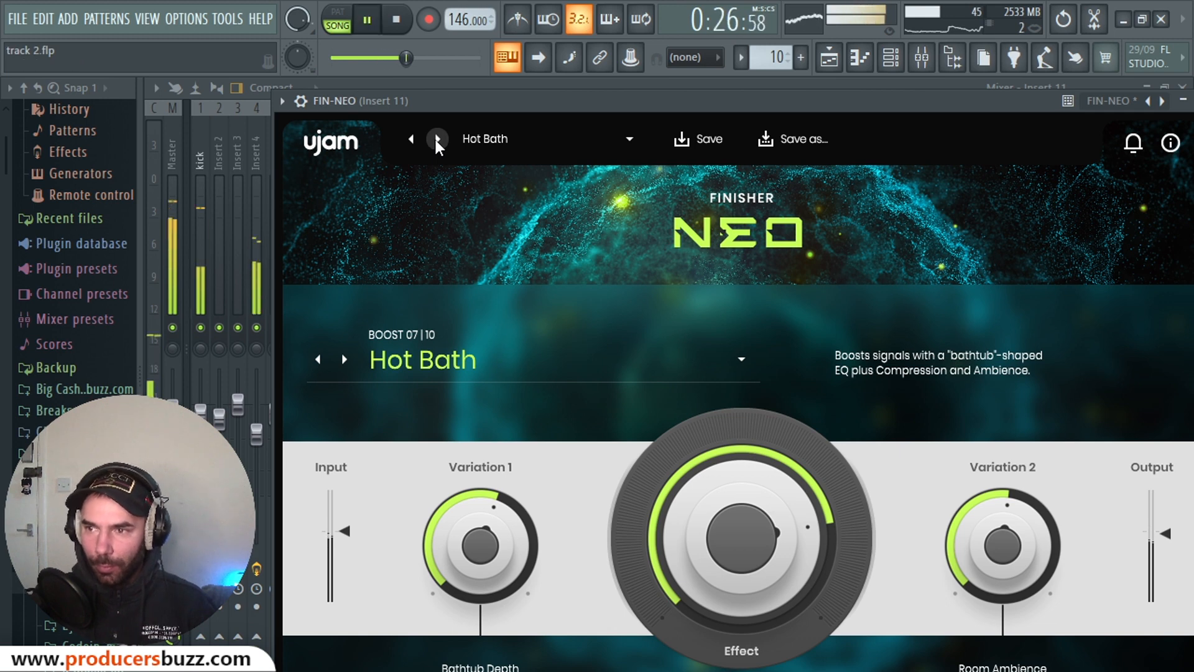
Audition the FIN-NEO presets from Omni Bus through Phaturator, Tape Overdub and Ambient Crushed Drums to AutoMateMe
{"action": "left_click", "coordinate": [438, 140]}
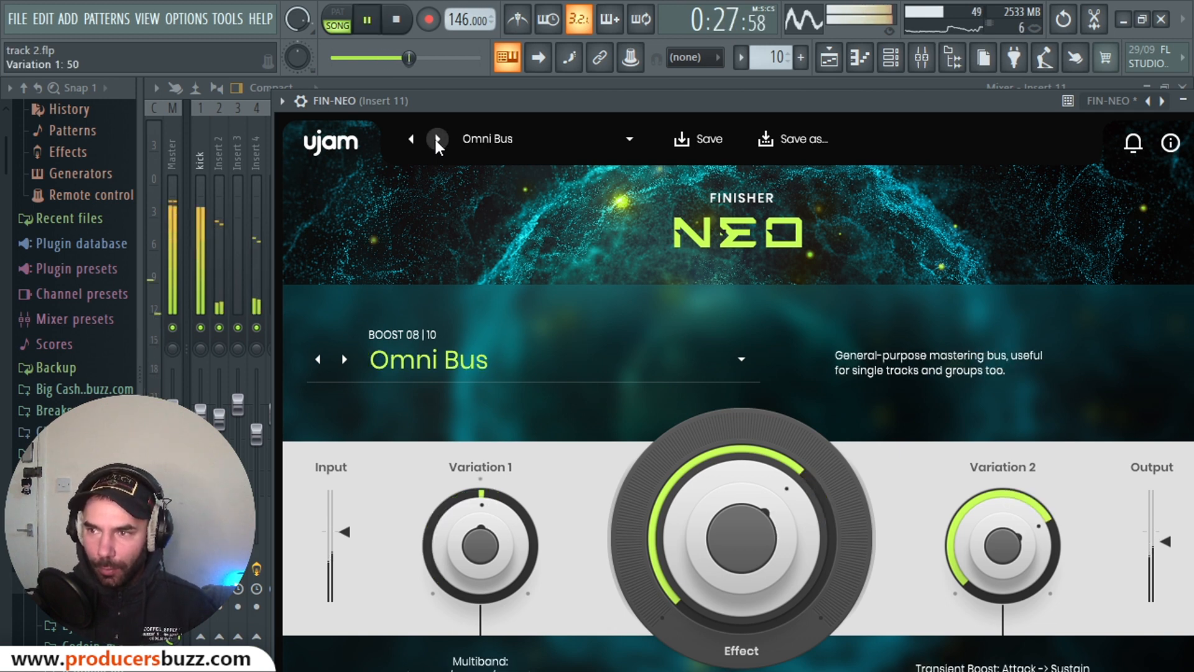
{"action": "left_click", "coordinate": [437, 139]}
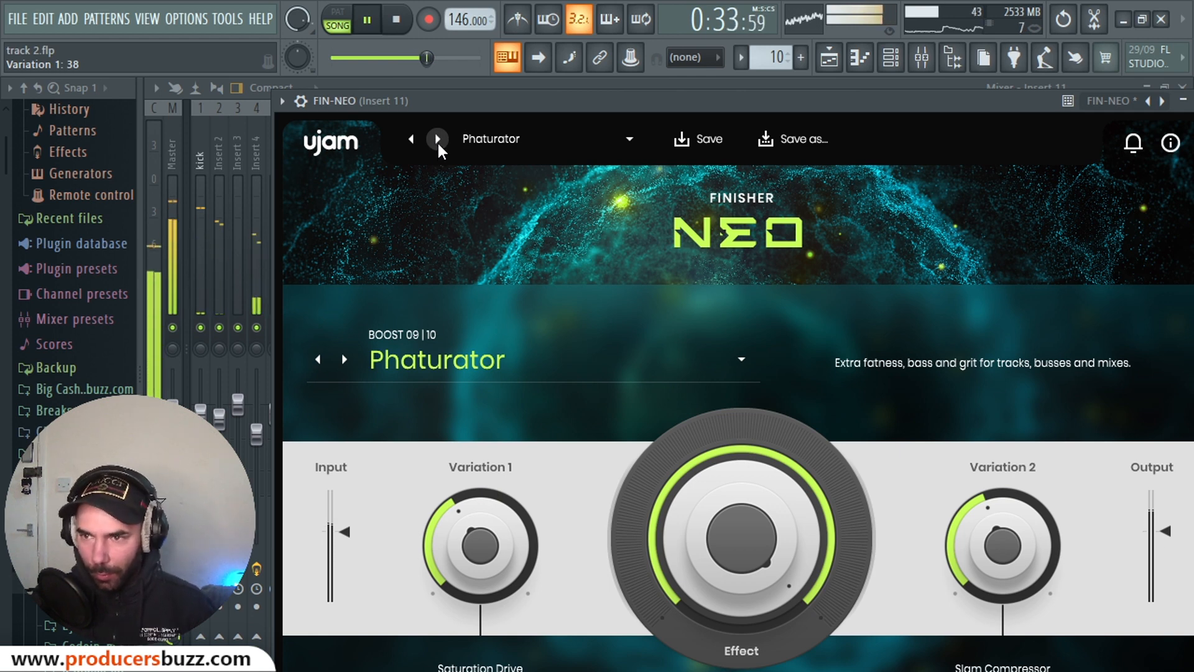
{"action": "left_click", "coordinate": [438, 139]}
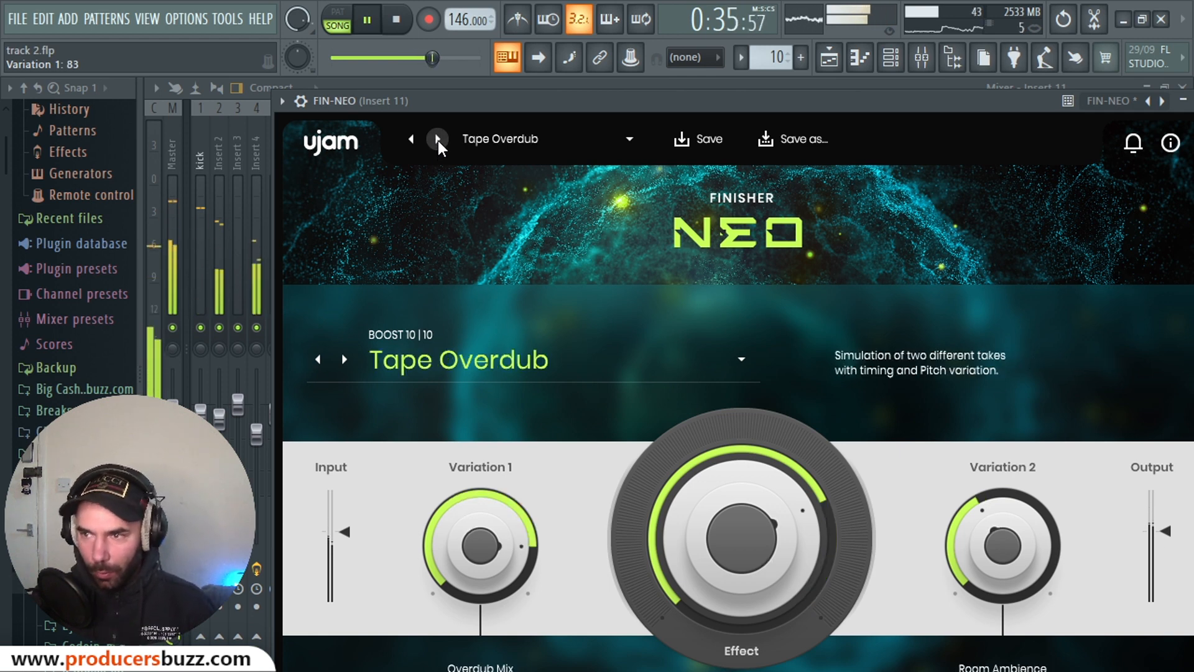
{"action": "left_click", "coordinate": [438, 140]}
{"action": "left_click", "coordinate": [438, 139]}
{"action": "left_click", "coordinate": [438, 139]}
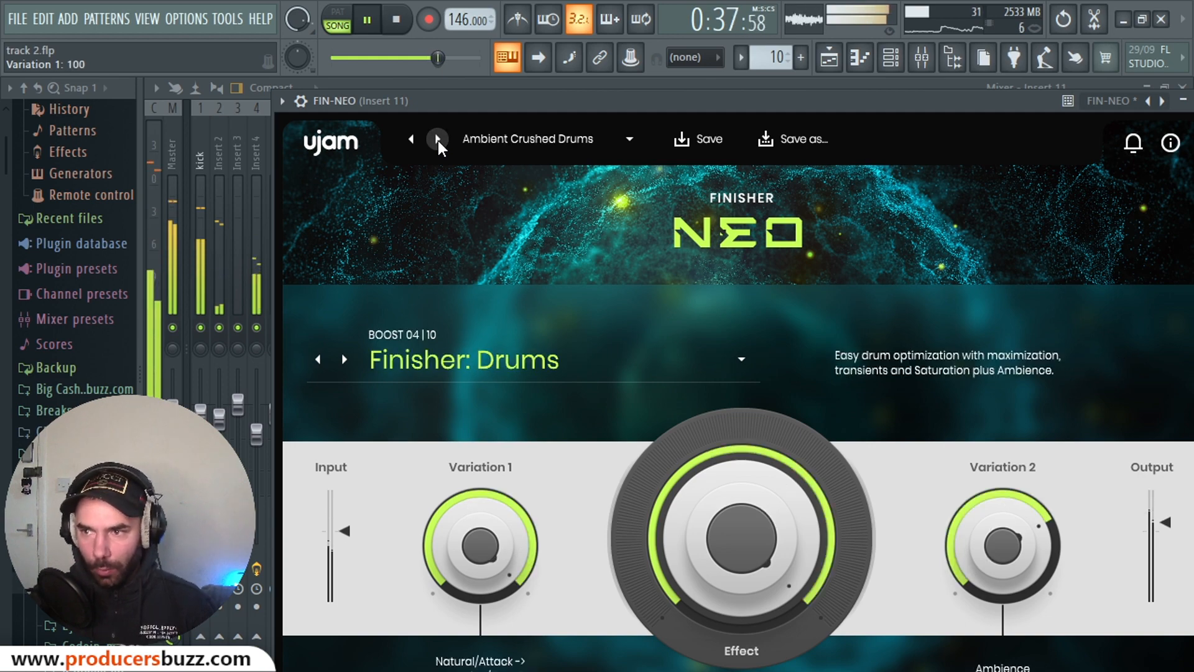
{"action": "left_click", "coordinate": [438, 139]}
{"action": "left_click", "coordinate": [438, 140]}
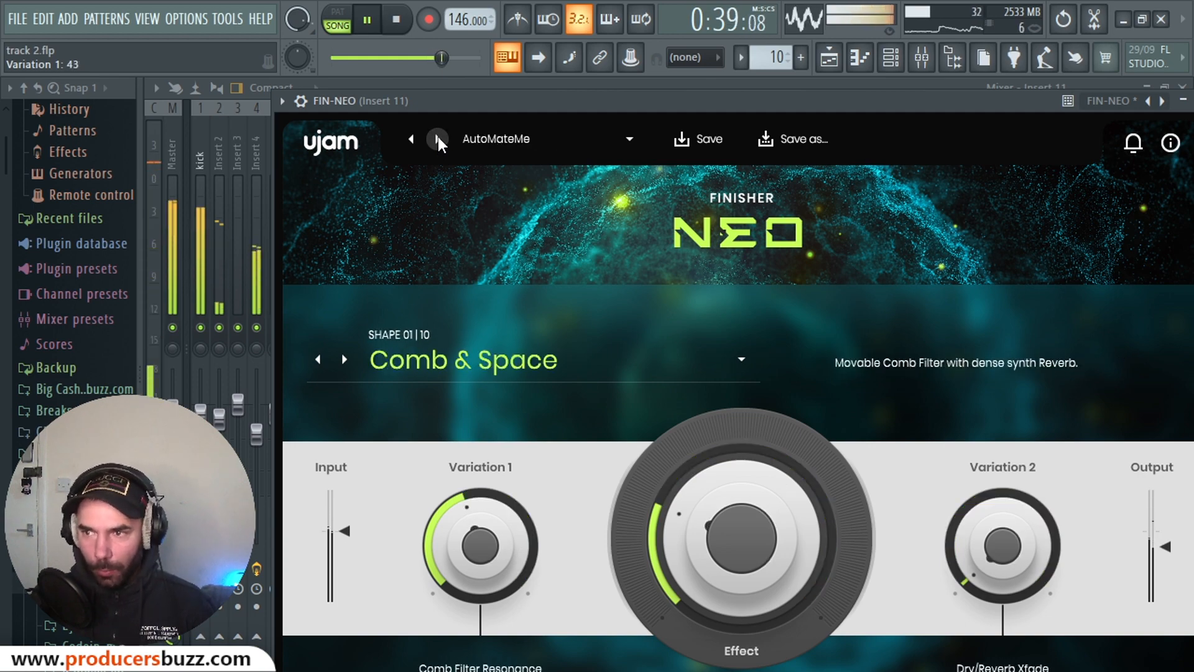
Switch playback to pattern mode and restart it with the Backstage Amp Stack preset selected in FIN-NEO
{"action": "left_click", "coordinate": [349, 19]}
{"action": "left_click", "coordinate": [438, 140]}
{"action": "left_click", "coordinate": [397, 19]}
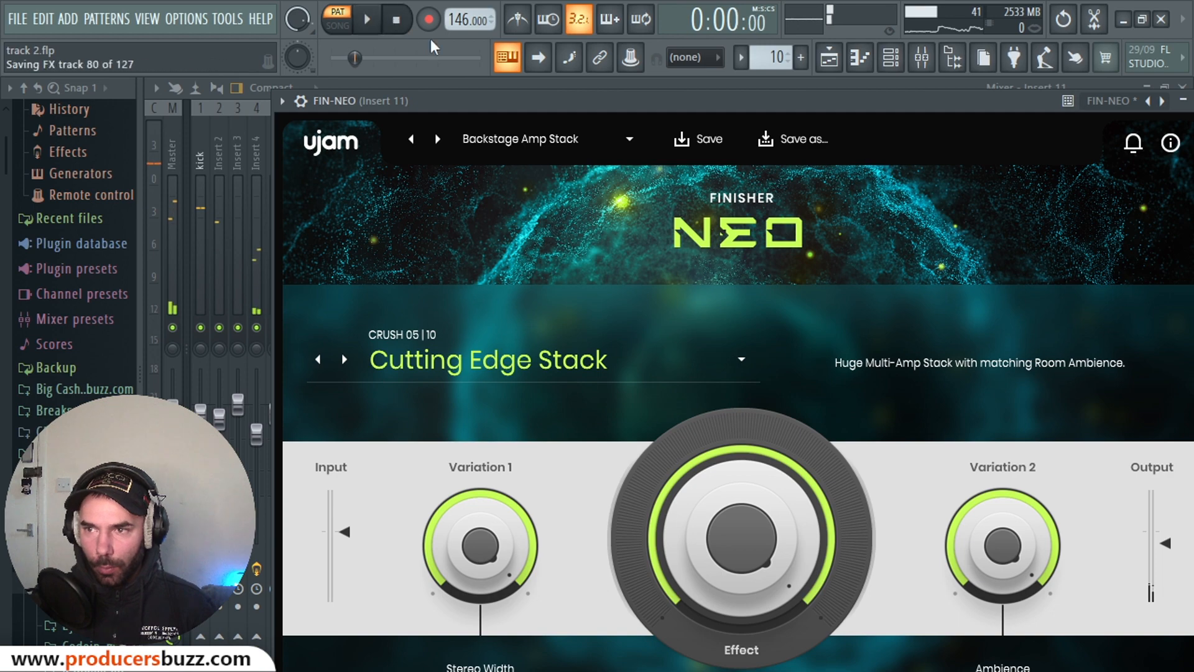
{"action": "key", "text": "space"}
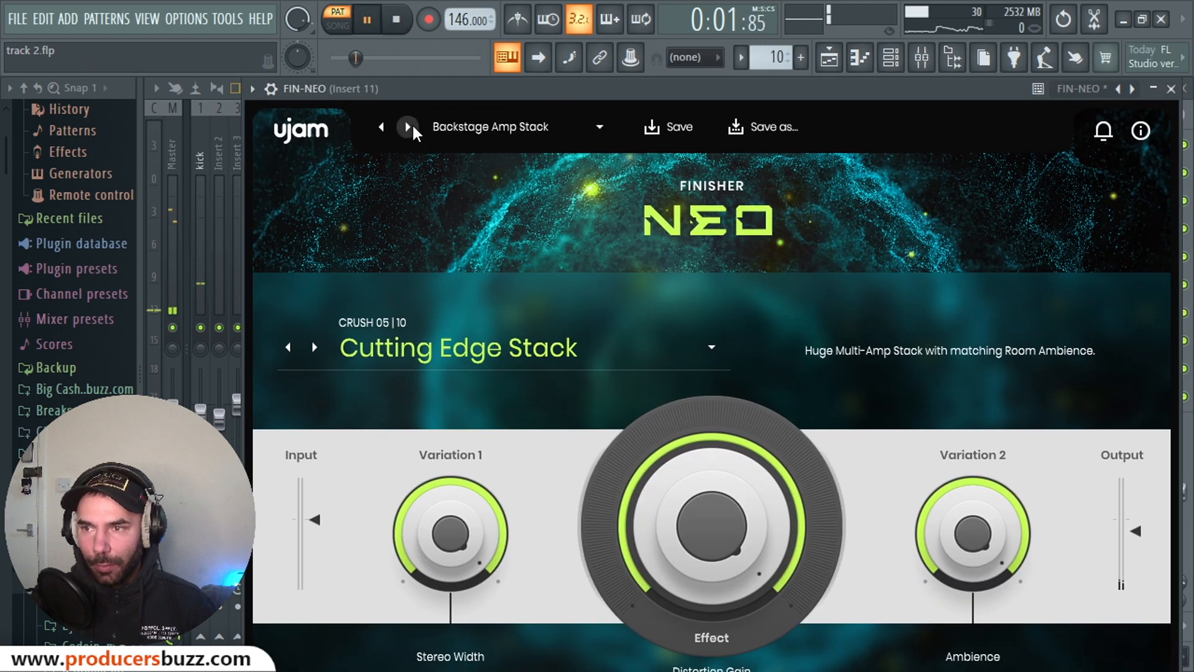
Audition the FIN-NEO presets past Chop 16 to Churchills Inauguration, and restart pattern playback
{"action": "left_click", "coordinate": [412, 128]}
{"action": "left_click", "coordinate": [412, 128]}
{"action": "left_click", "coordinate": [409, 128]}
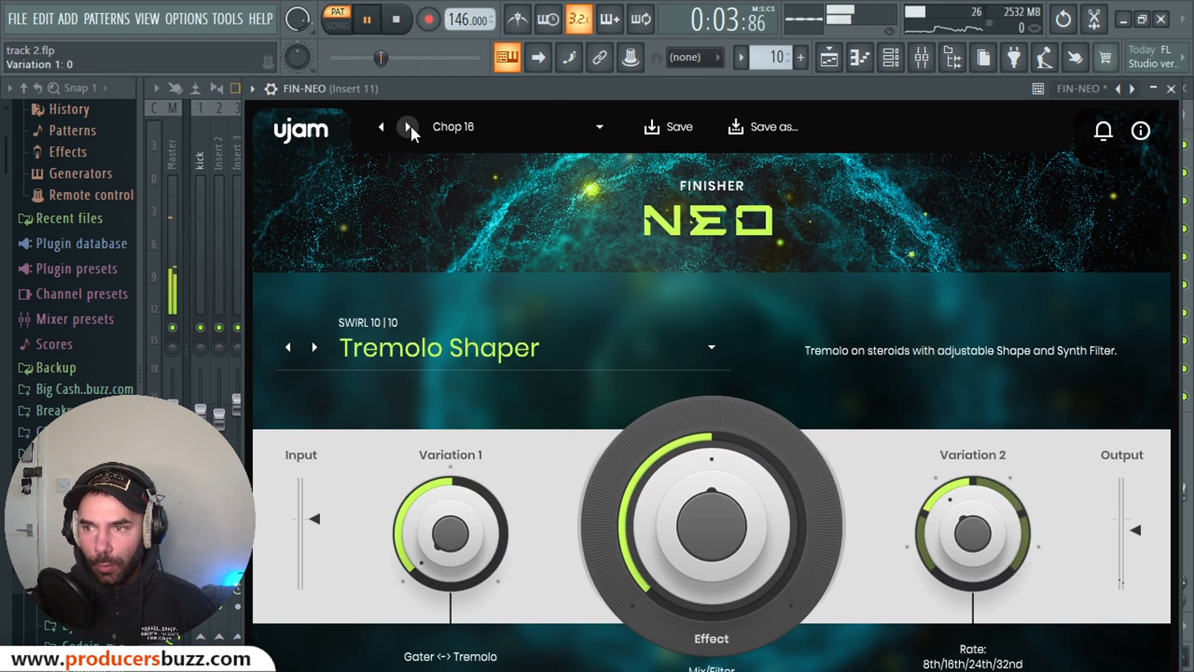
{"action": "left_click", "coordinate": [408, 129]}
{"action": "left_click", "coordinate": [409, 128]}
{"action": "left_click", "coordinate": [403, 27]}
{"action": "left_click", "coordinate": [372, 24]}
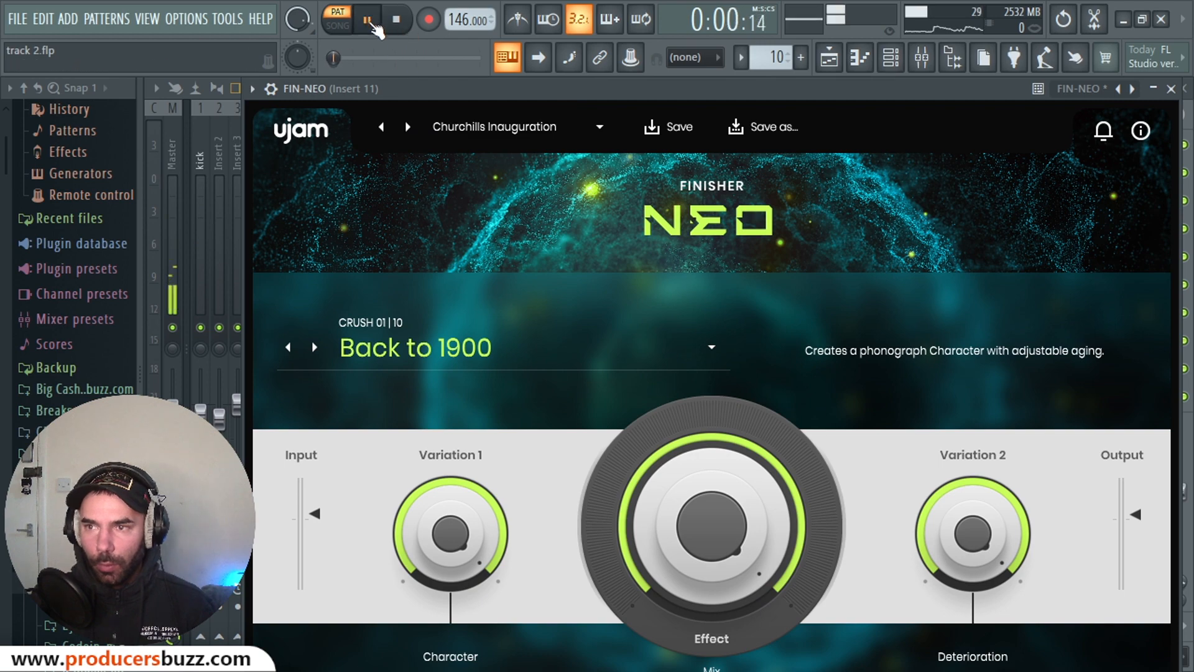
Select the Crush On You preset in FIN-NEO, and close the plugin and mixer to return to the playlist
{"action": "left_click", "coordinate": [409, 129]}
{"action": "left_click", "coordinate": [409, 128]}
{"action": "left_click", "coordinate": [409, 128]}
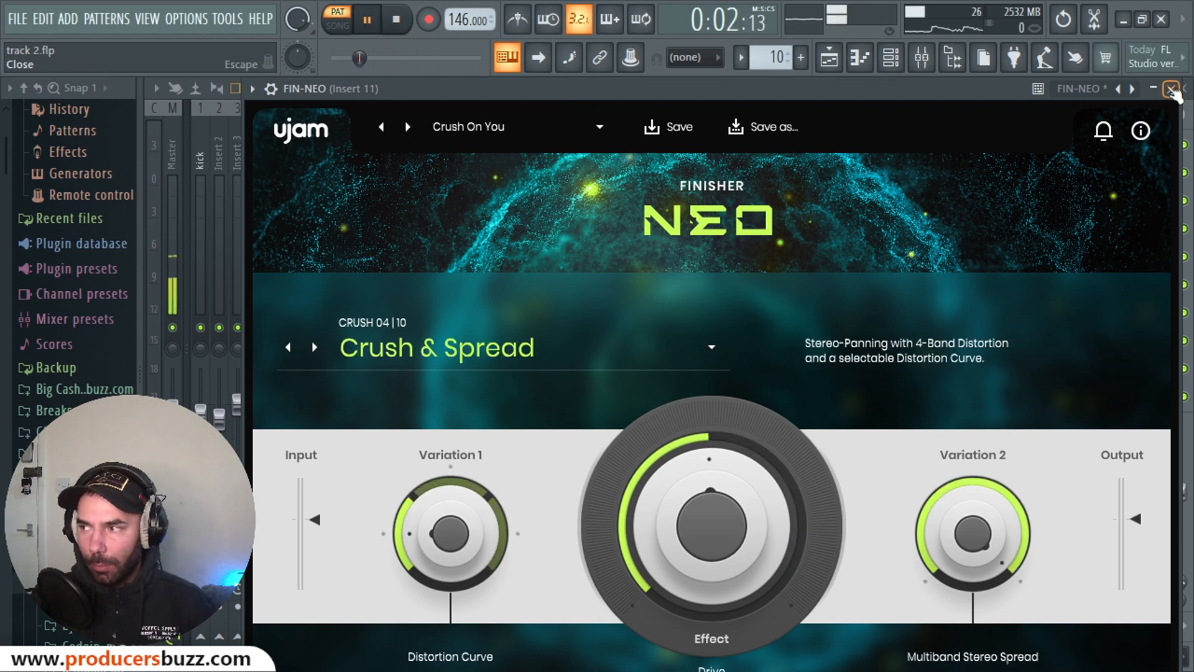
{"action": "left_click", "coordinate": [1171, 88]}
{"action": "left_click", "coordinate": [1182, 89]}
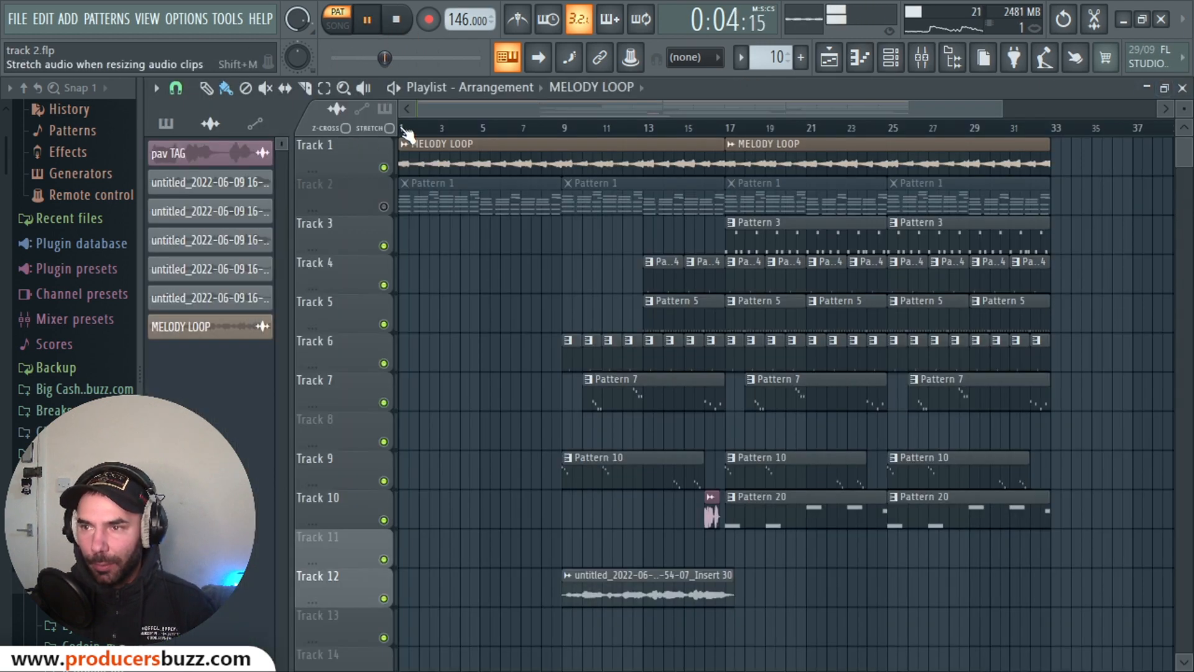
Switch playback to song mode and reopen FIN-NEO on mixer Insert 11
{"action": "key", "text": "l"}
{"action": "left_click", "coordinate": [891, 57]}
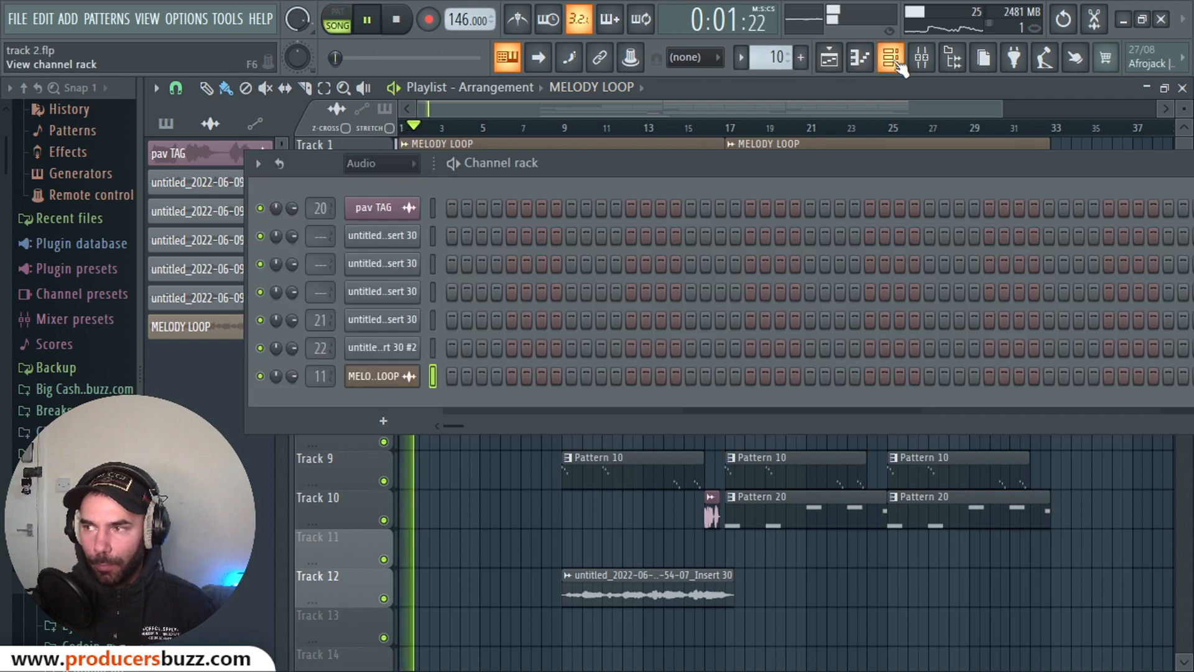
{"action": "left_click", "coordinate": [923, 57]}
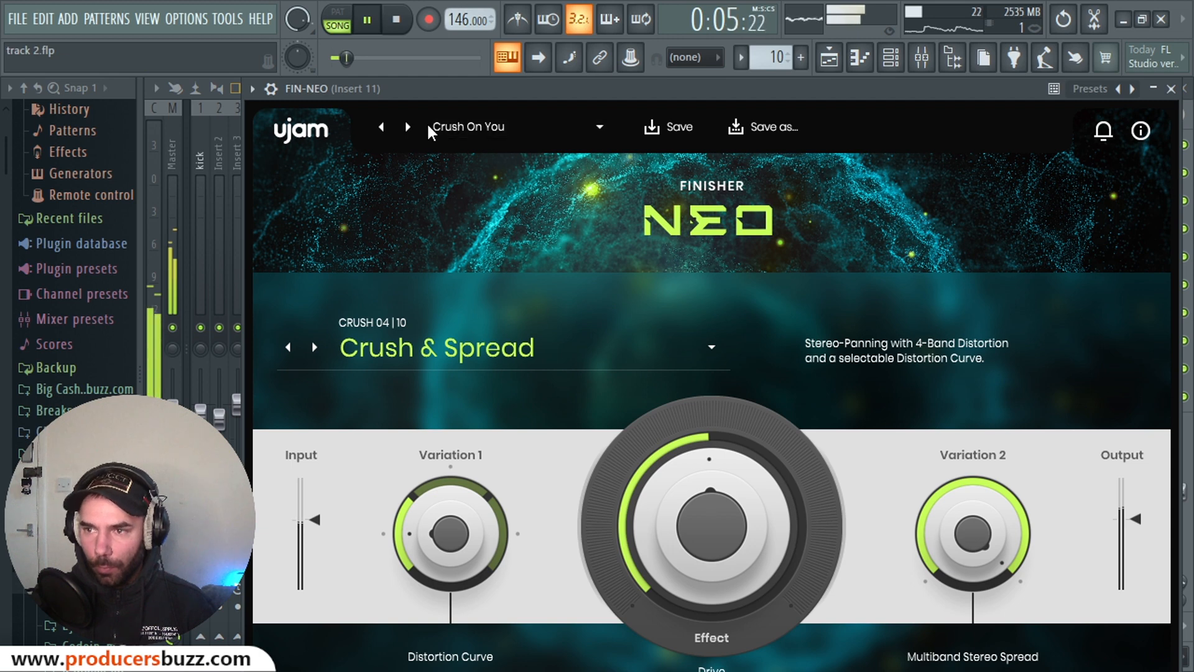
Audition the FIN-NEO presets from Crystal Ball Shattering through Cut Through Guitar and Das Boot 2020 to Deep Horizon, restarting song playback
{"action": "left_click", "coordinate": [409, 127]}
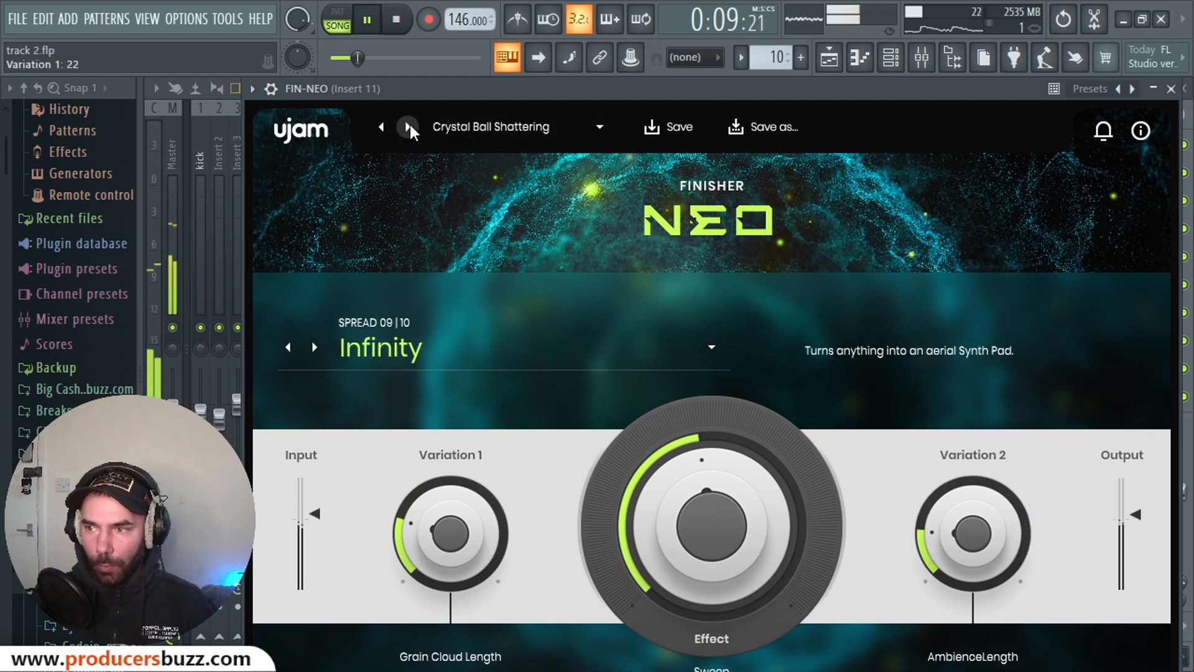
{"action": "left_click", "coordinate": [408, 127]}
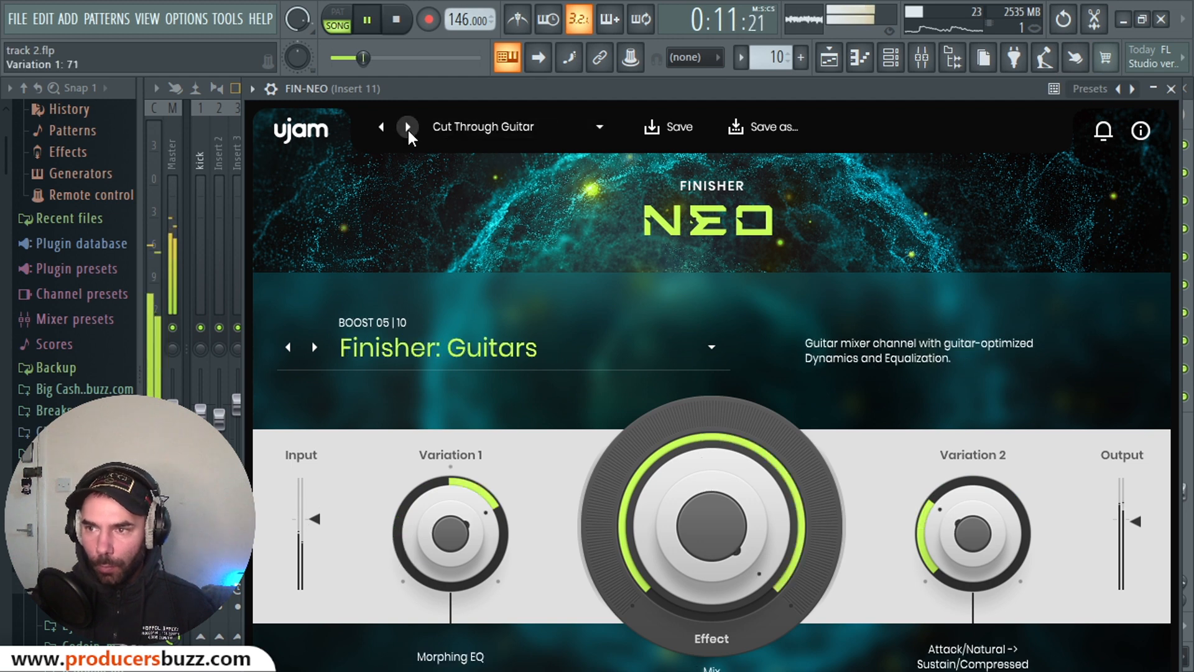
{"action": "left_click", "coordinate": [408, 128]}
{"action": "key", "text": "space"}
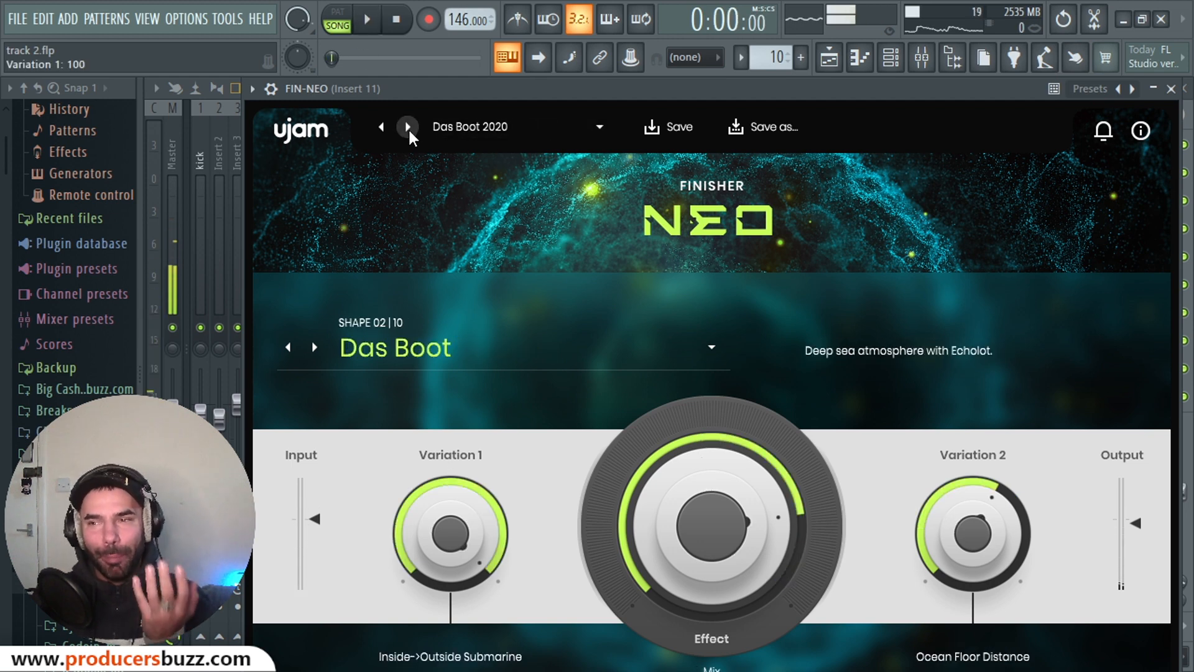
{"action": "left_click", "coordinate": [408, 128]}
{"action": "key", "text": "space"}
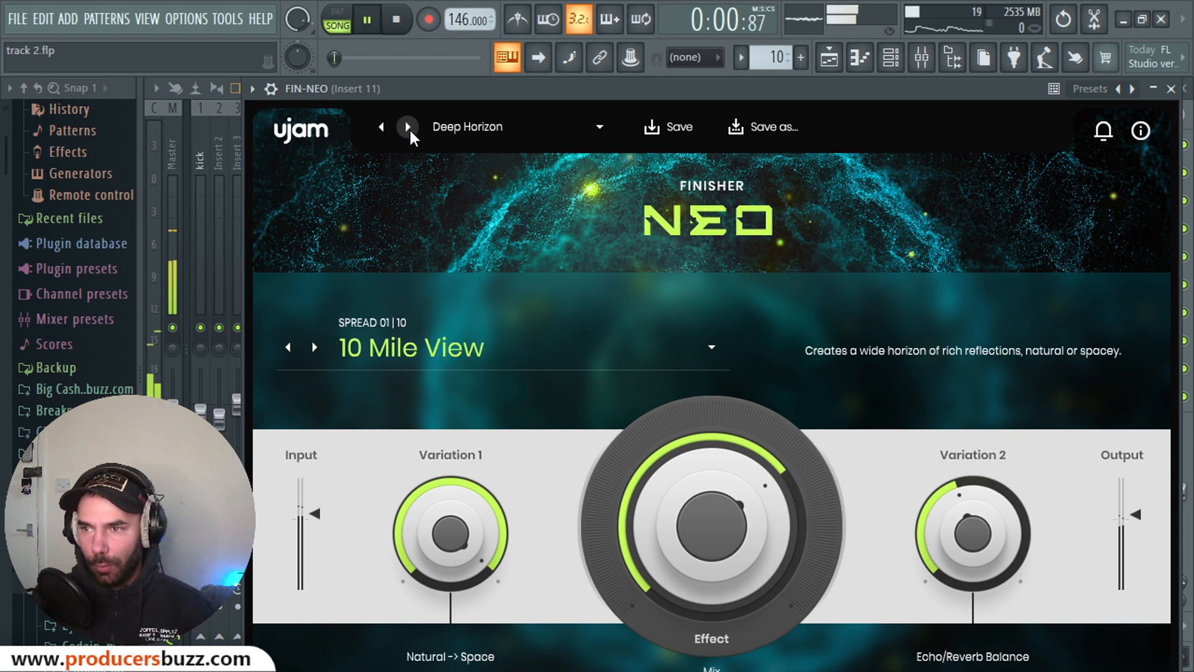
Audition the FIN-NEO presets from Don't Drink And Overdrive through Drum Destroyer to Drum Transients, and nudge up the last preset's Effect amount
{"action": "left_click", "coordinate": [408, 127]}
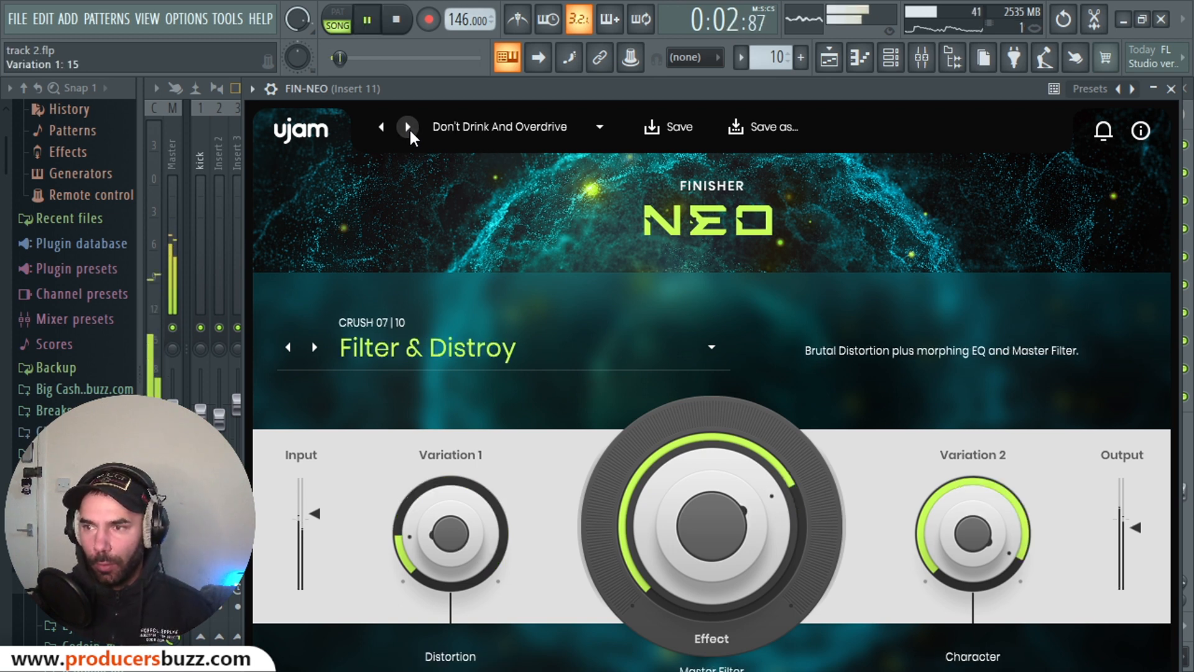
{"action": "left_click", "coordinate": [408, 127]}
{"action": "left_click", "coordinate": [408, 128]}
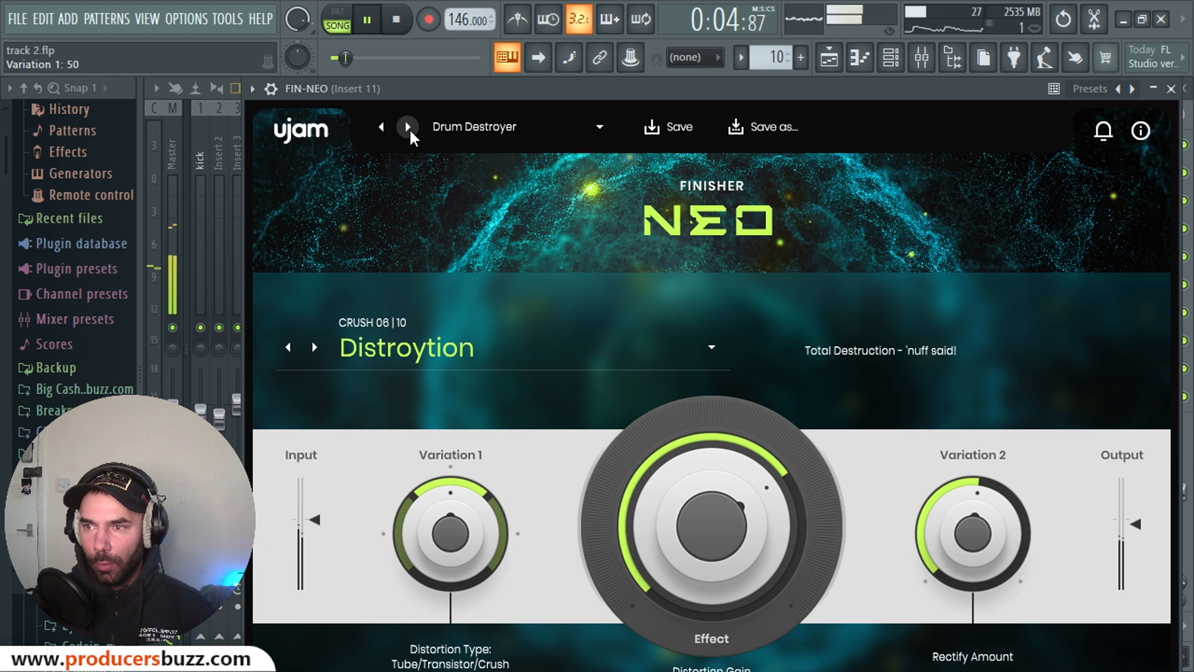
{"action": "left_click", "coordinate": [408, 127]}
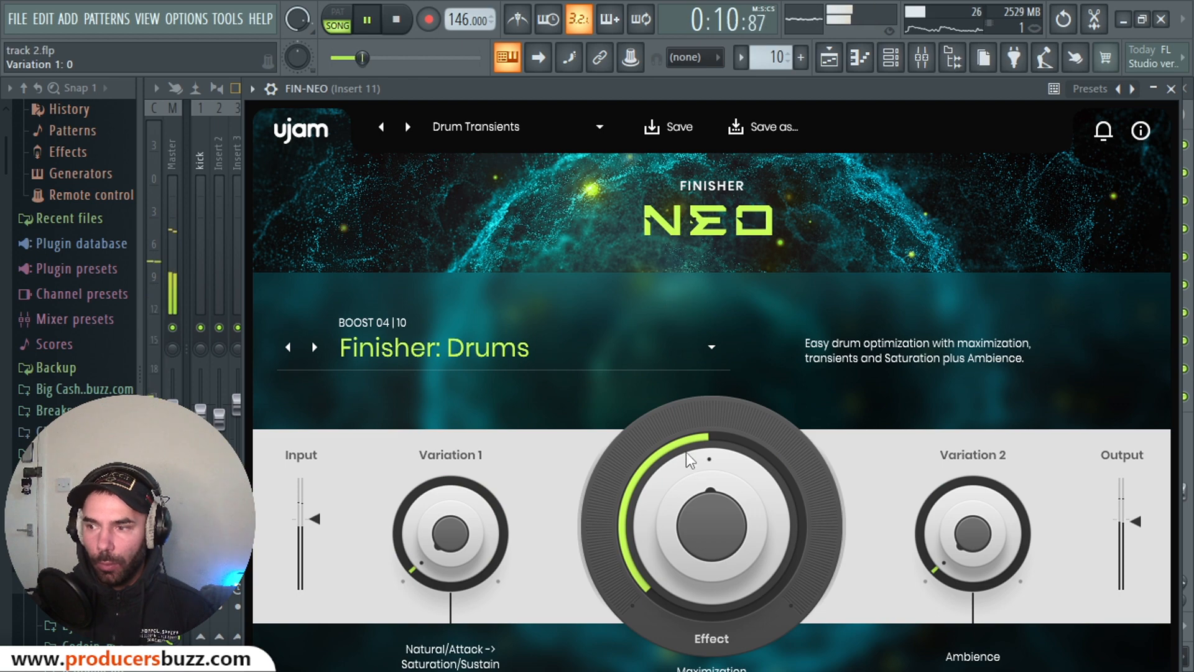
{"action": "mouse_move", "coordinate": [688, 459]}
{"action": "left_mouse_down"}
{"action": "mouse_move", "coordinate": [689, 490]}
{"action": "mouse_move", "coordinate": [705, 466]}
{"action": "left_mouse_up"}
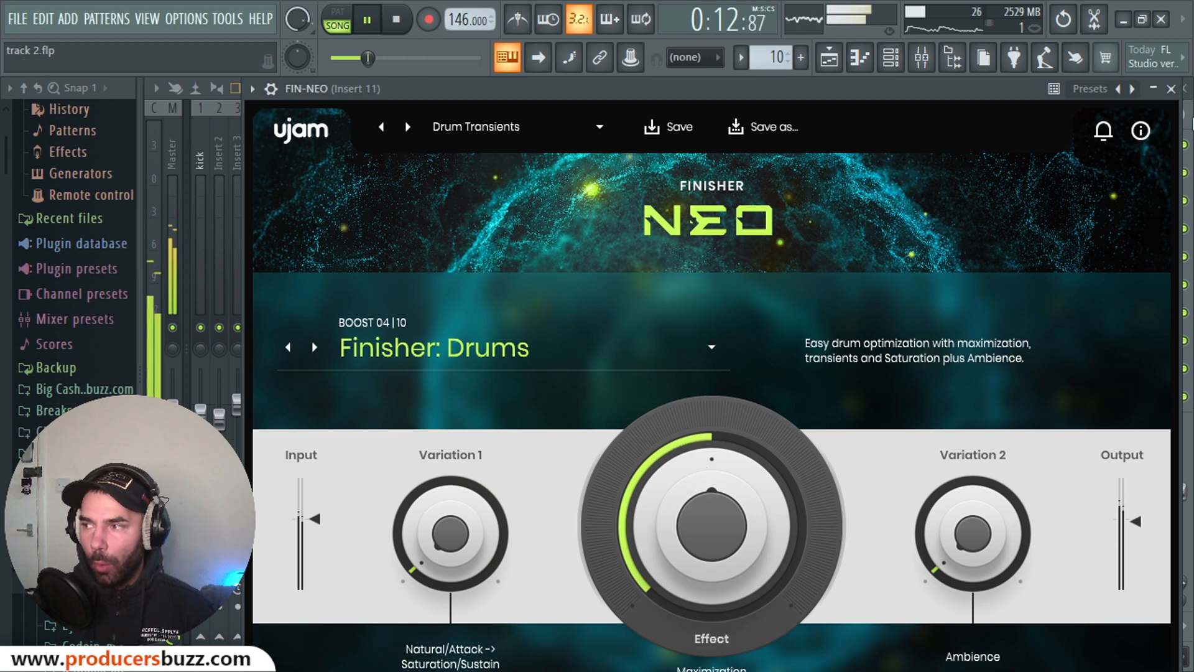
Close FIN-NEO, lower its mix level on Insert 11 and restart song playback
{"action": "left_click", "coordinate": [1171, 89]}
{"action": "key", "text": "space"}
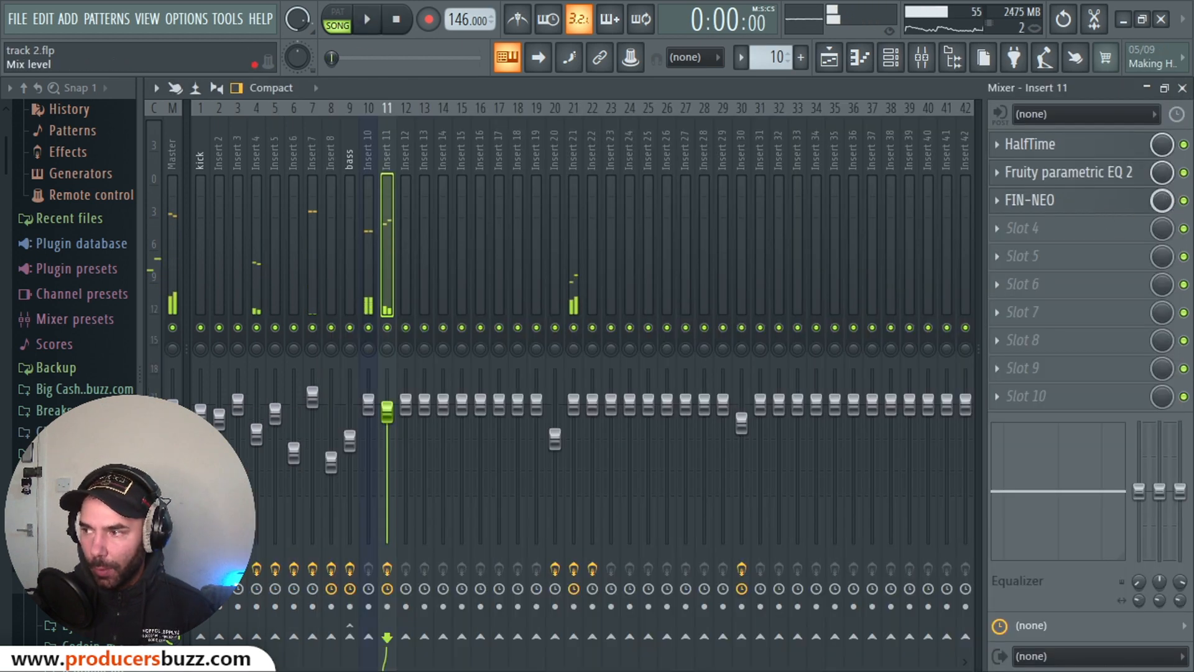
{"action": "key", "text": "space"}
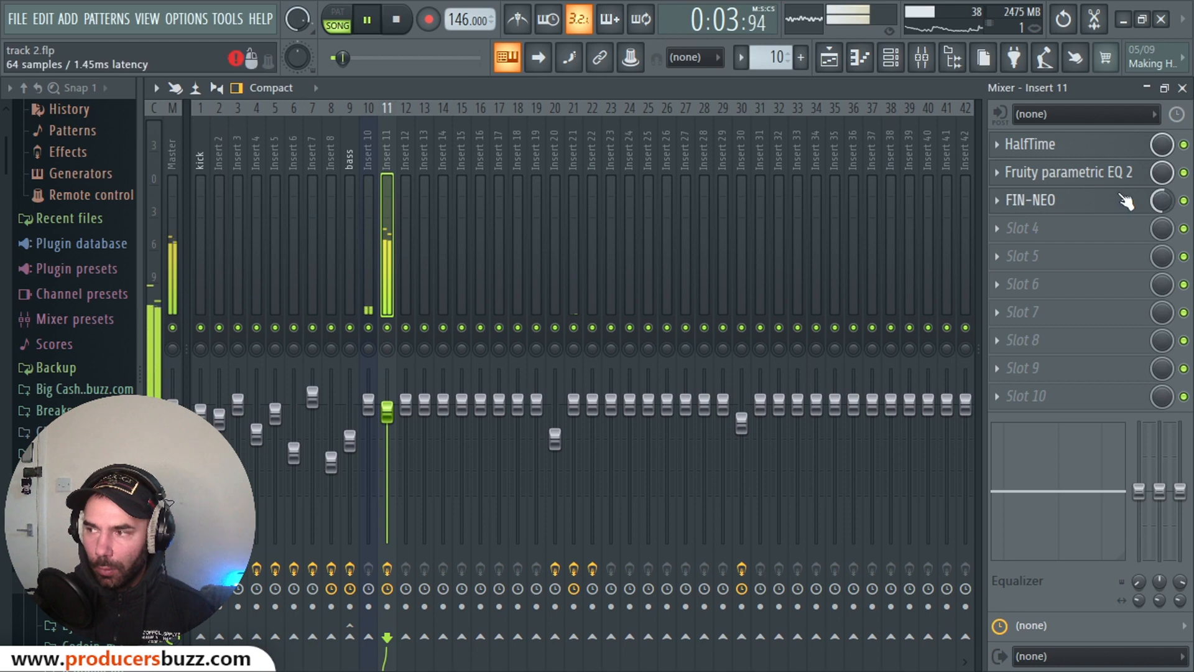
Reopen FIN-NEO and audition its presets from Drumloop Aging through Evil Beat Quantizer, Feedback Loop and Floats Your Bloat to Get Your Suitcase
{"action": "left_click", "coordinate": [1125, 200]}
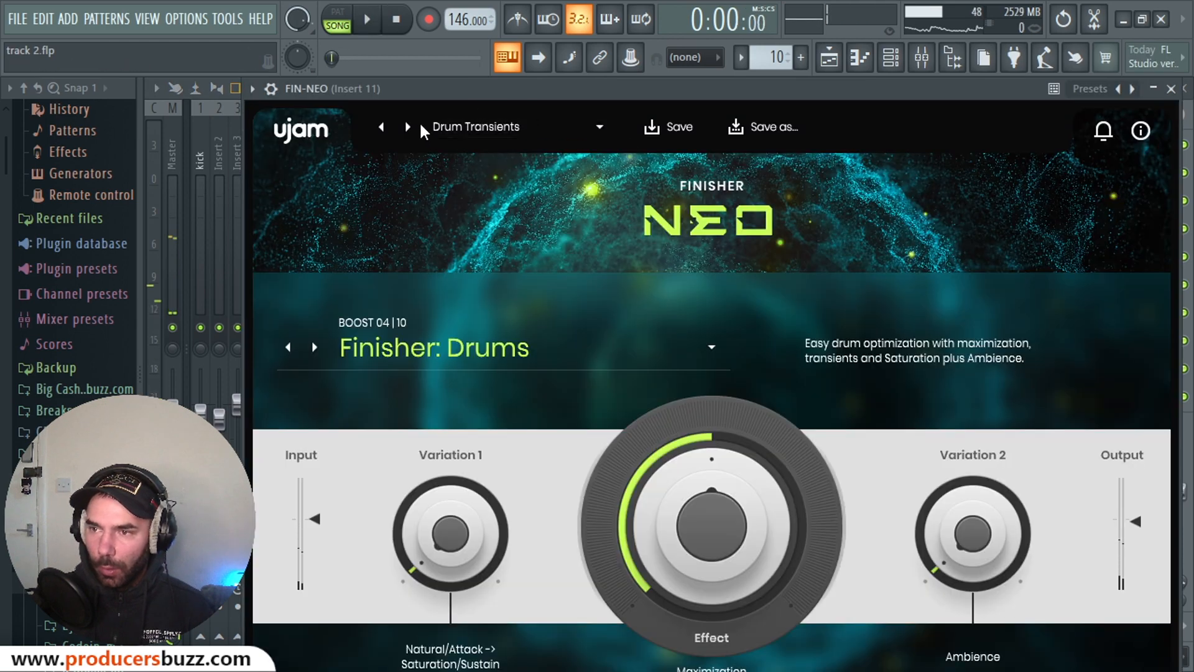
{"action": "left_click", "coordinate": [408, 127]}
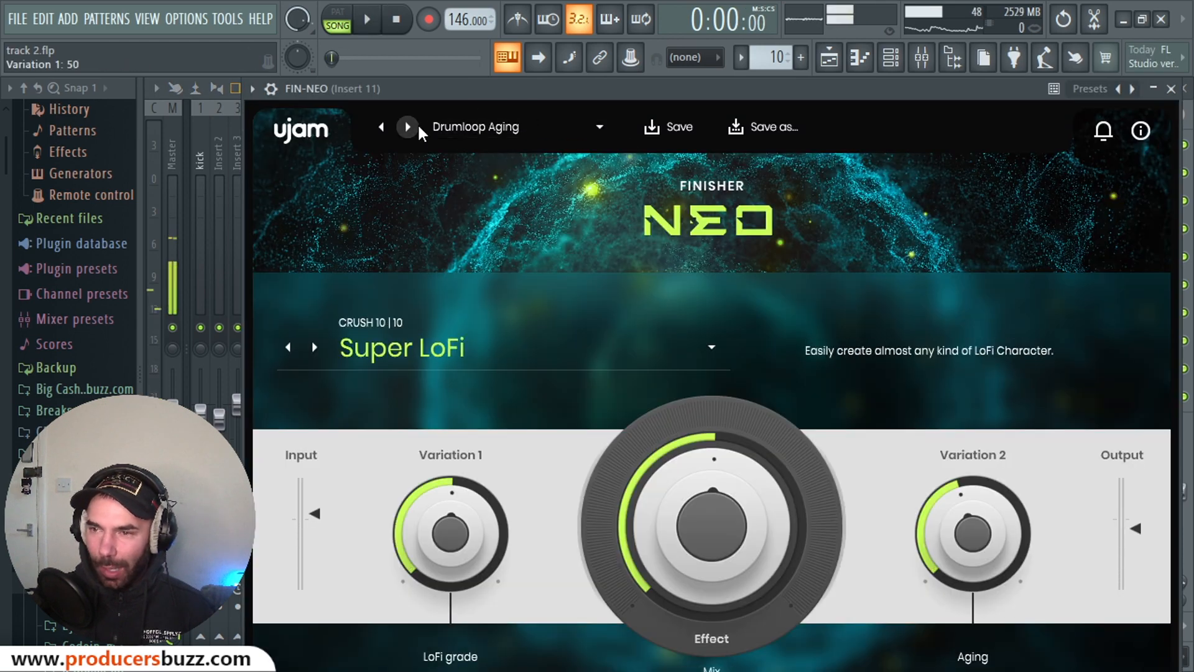
{"action": "key", "text": "space"}
{"action": "left_click", "coordinate": [408, 128]}
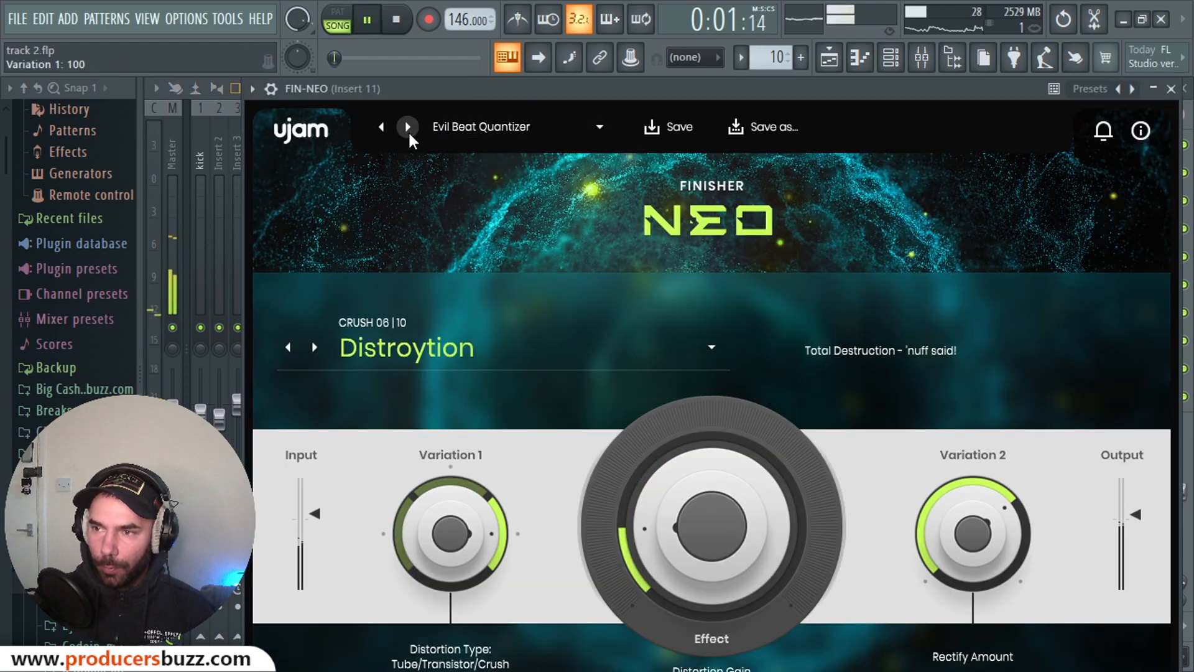
{"action": "left_click", "coordinate": [408, 128]}
{"action": "left_click", "coordinate": [408, 127]}
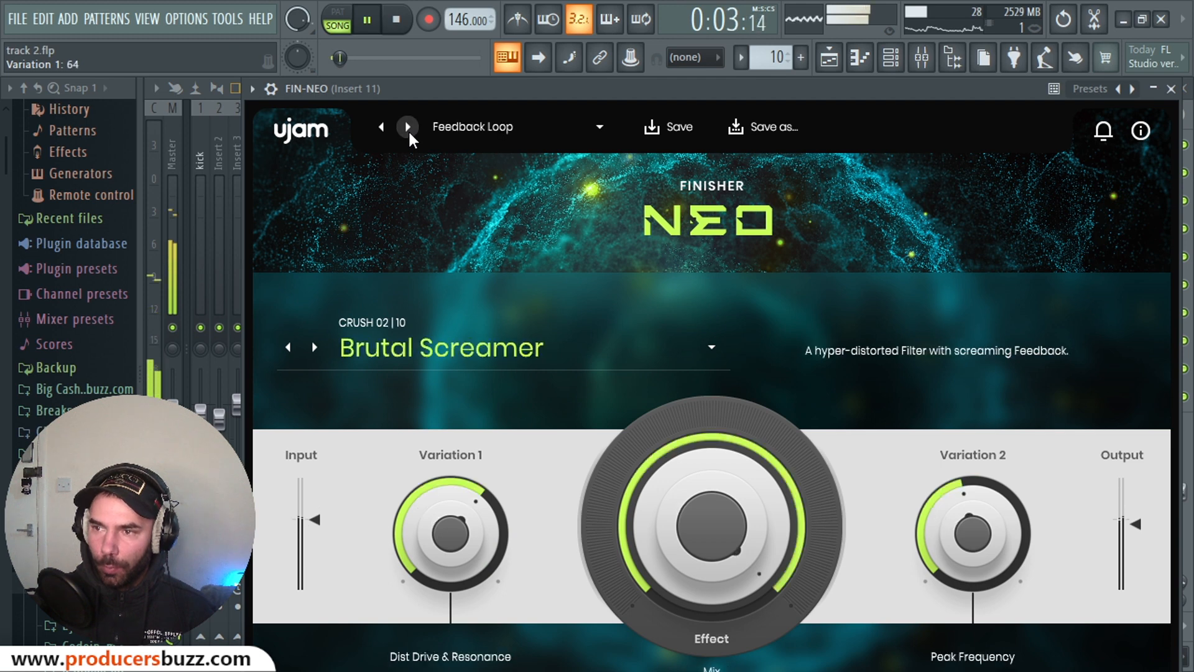
{"action": "left_click", "coordinate": [408, 127]}
{"action": "left_click", "coordinate": [408, 127]}
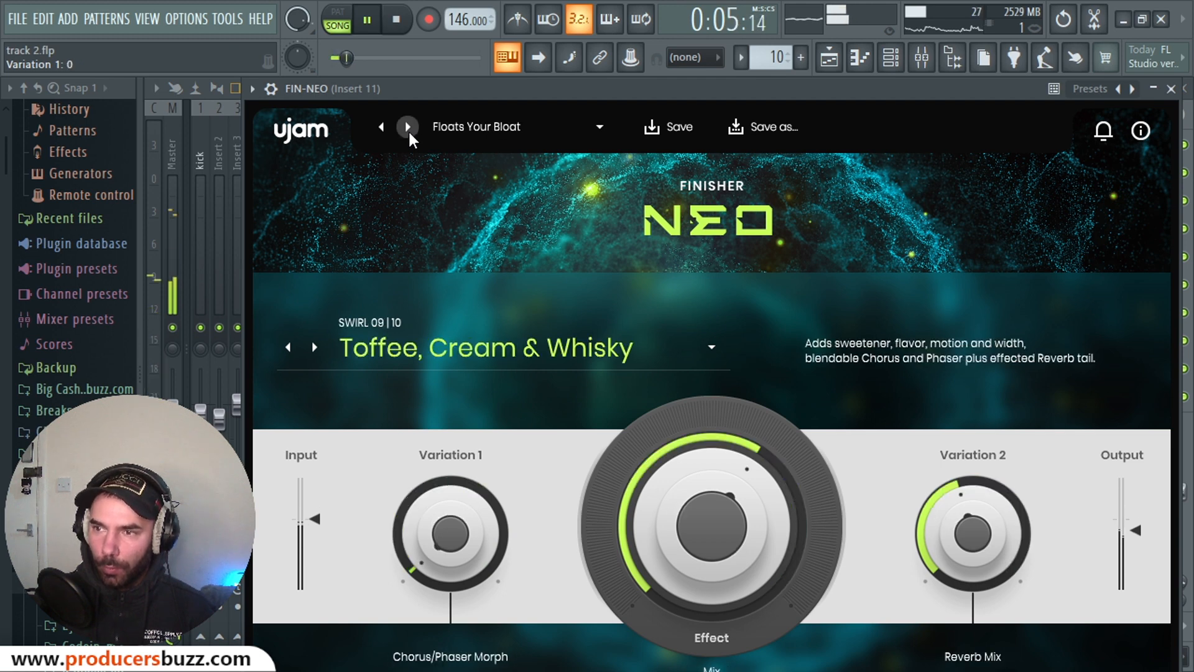
{"action": "left_click", "coordinate": [409, 128]}
{"action": "left_click", "coordinate": [408, 128]}
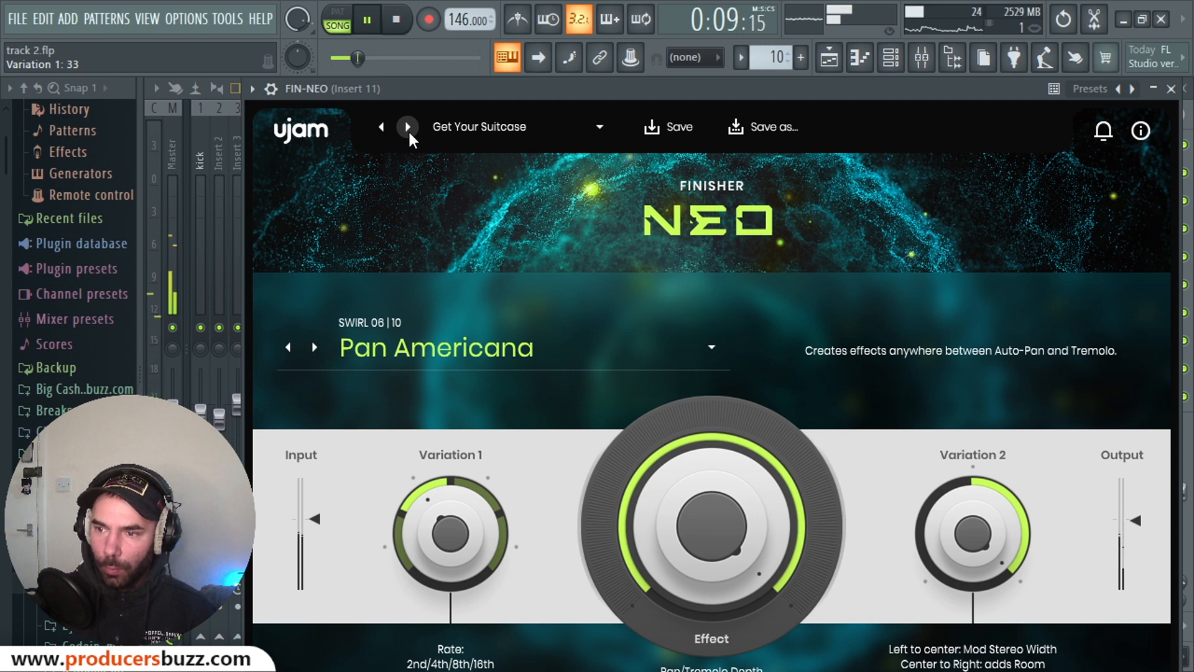
Audition the FIN-NEO presets past Guitar Resizer and Guitar Sharpener to Guitar Tremolo Room
{"action": "left_click", "coordinate": [409, 128]}
{"action": "left_click", "coordinate": [408, 128]}
{"action": "left_click", "coordinate": [409, 128]}
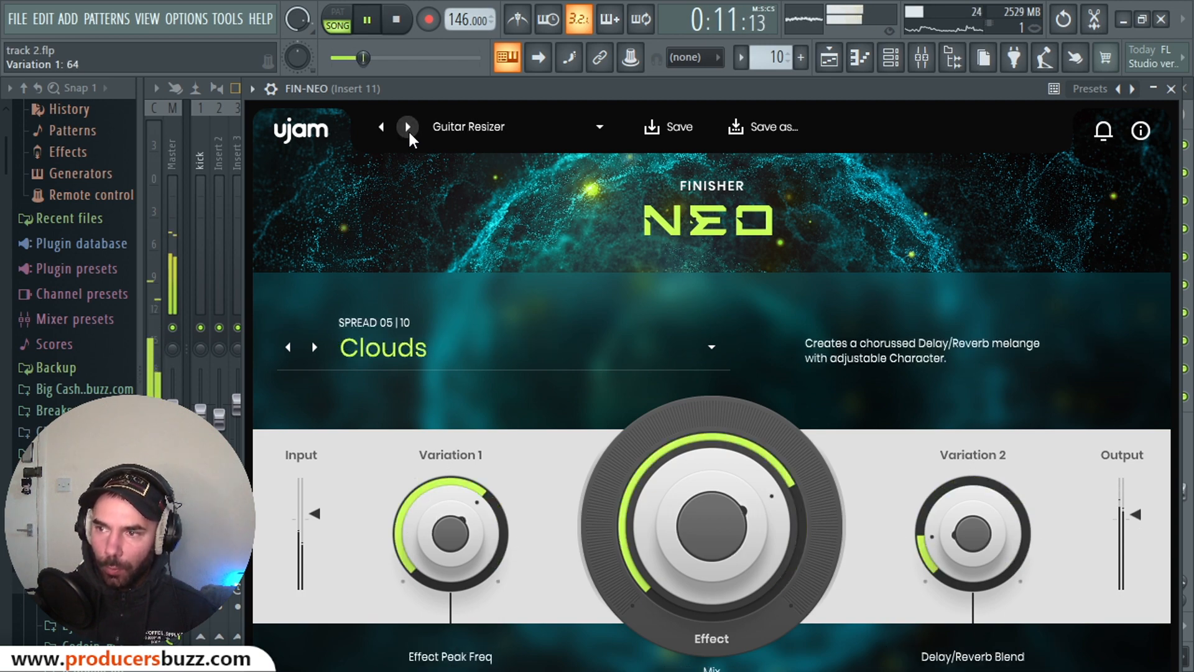
{"action": "left_click", "coordinate": [408, 128]}
{"action": "left_click", "coordinate": [408, 128]}
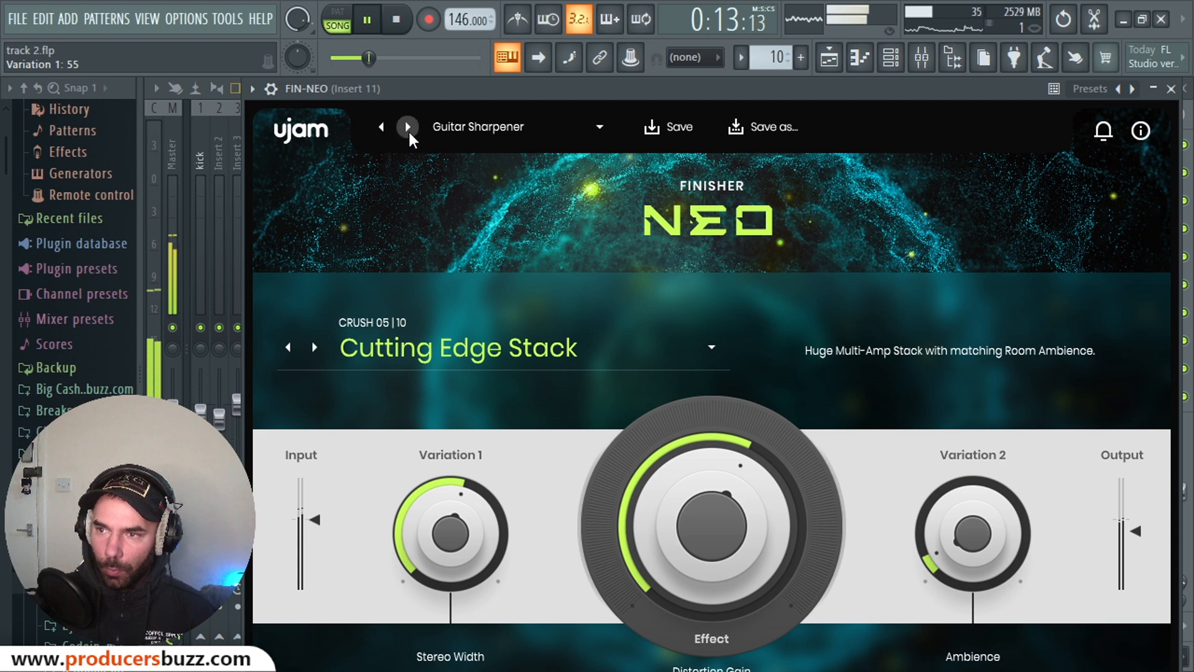
{"action": "left_click", "coordinate": [408, 128]}
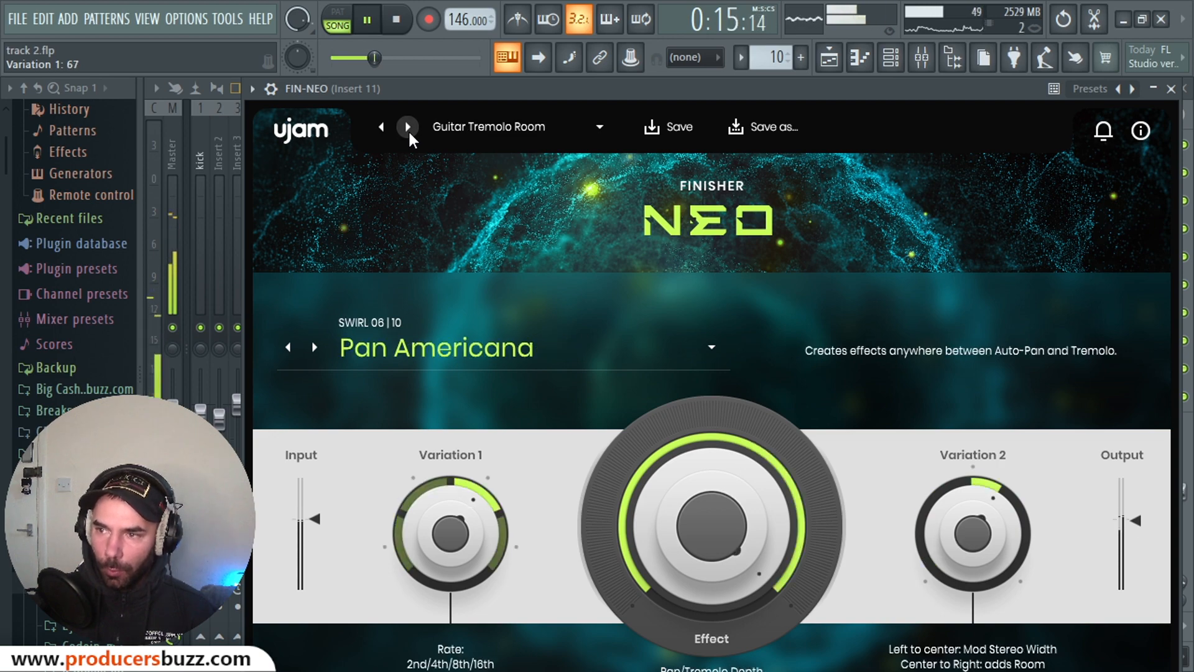
Close FIN-NEO and replay the song from the start while adjusting the plugin's mix level on Insert 11
{"action": "left_click", "coordinate": [1171, 88]}
{"action": "key", "text": "space"}
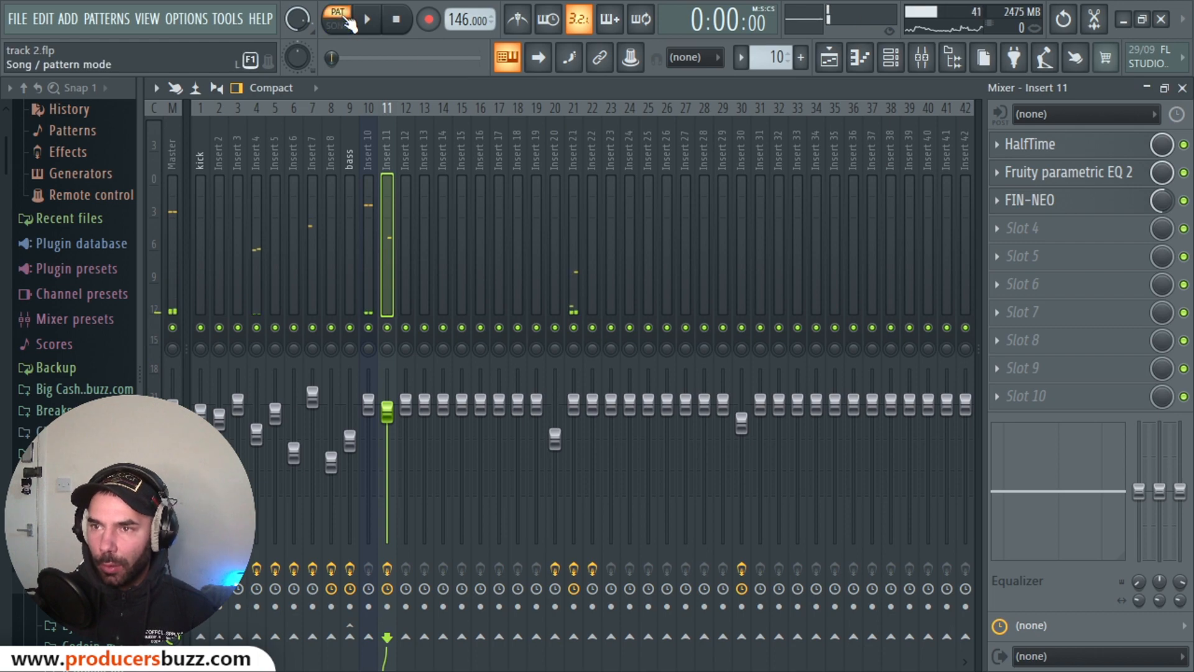
{"action": "key", "text": "space"}
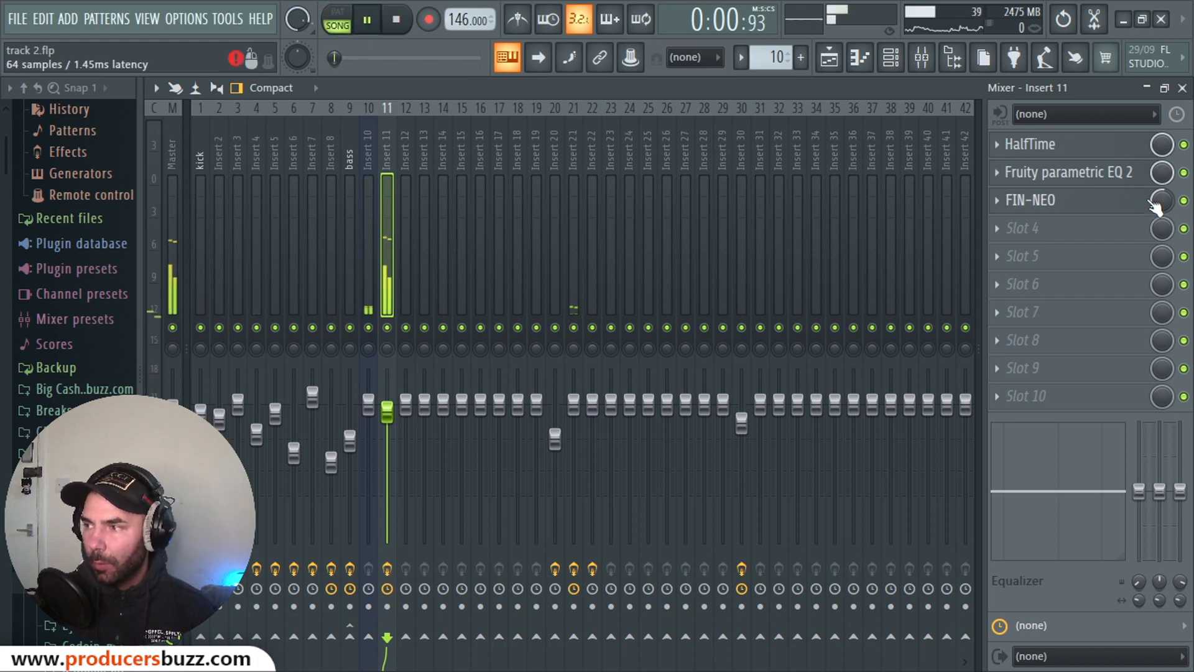
Add Fruity Reeverb 2 to slot 4 of Insert 11, lower its mix level and stop playback
{"action": "left_click", "coordinate": [1032, 230]}
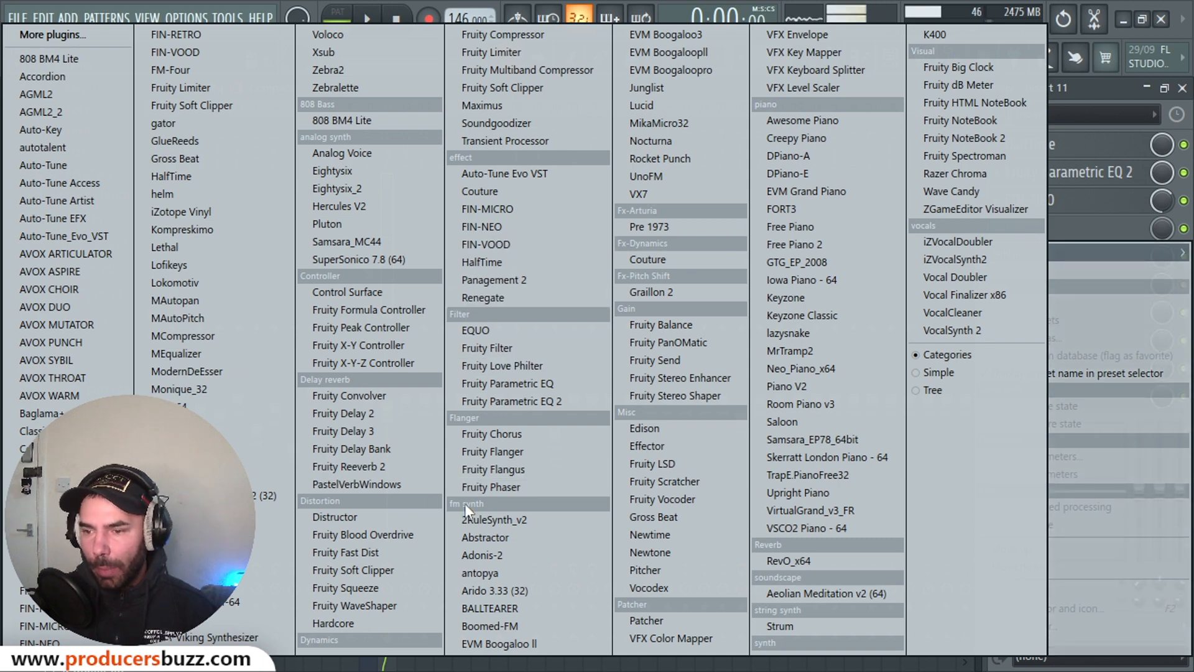
{"action": "left_click", "coordinate": [404, 466]}
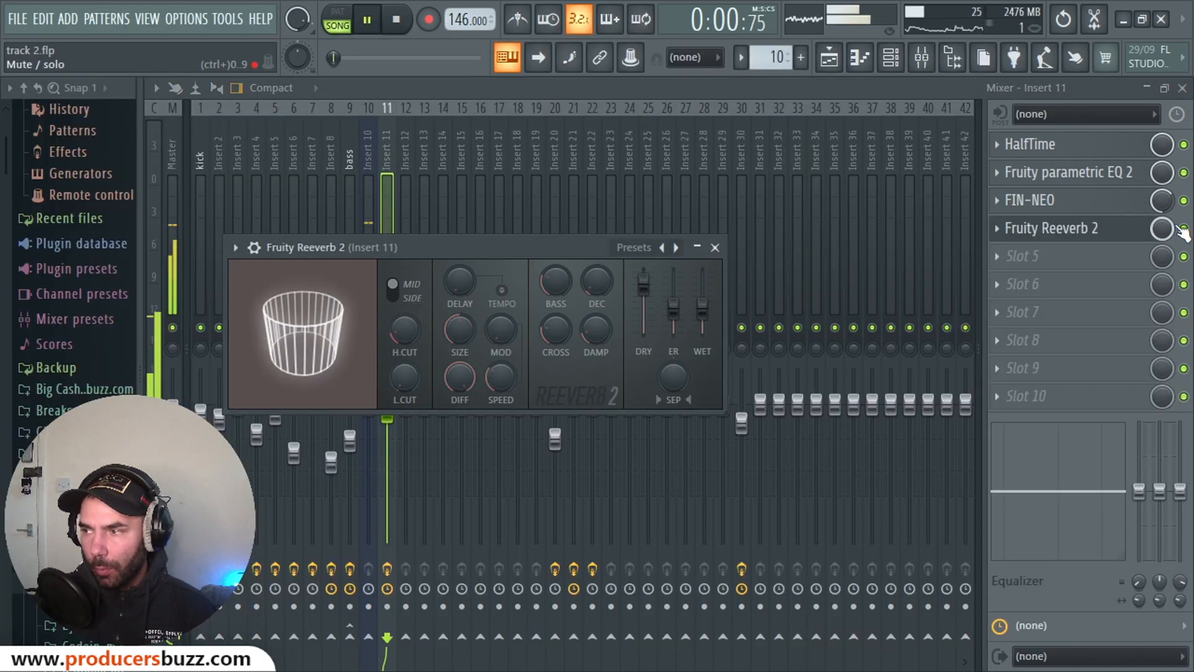
{"action": "key", "text": "Escape"}
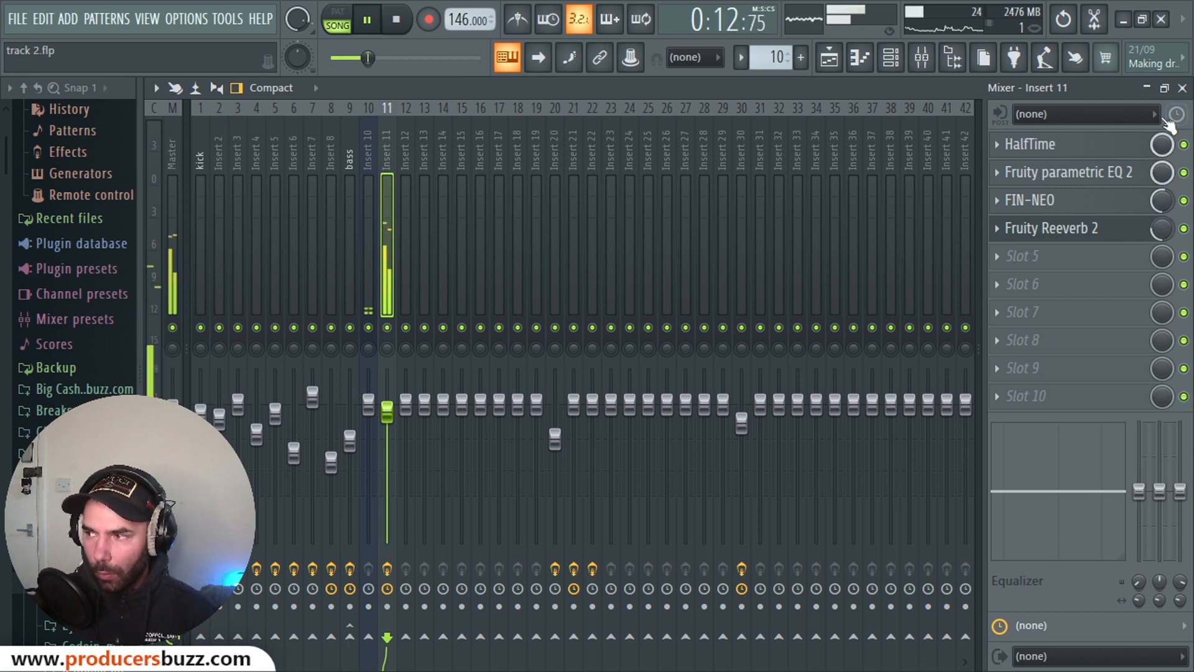
{"action": "key", "text": "space"}
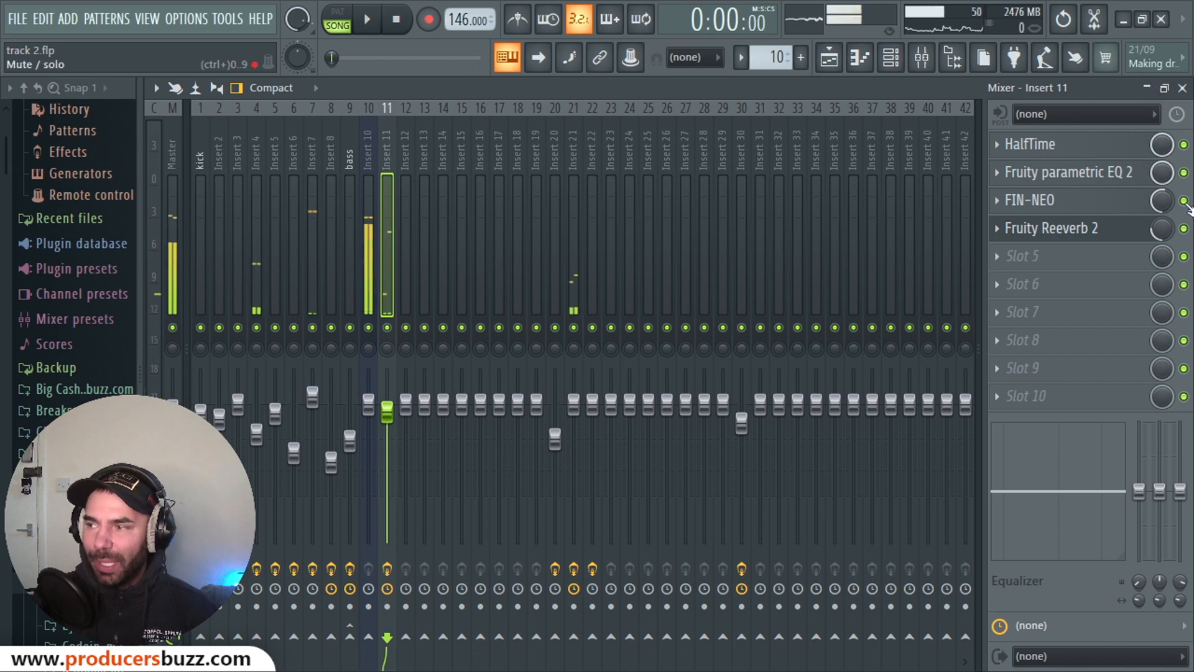
Reopen FIN-NEO and audition its presets from Harsh and Mono through Huge Hybrid Piano to Inside The Drain during song playback
{"action": "left_click", "coordinate": [1122, 208]}
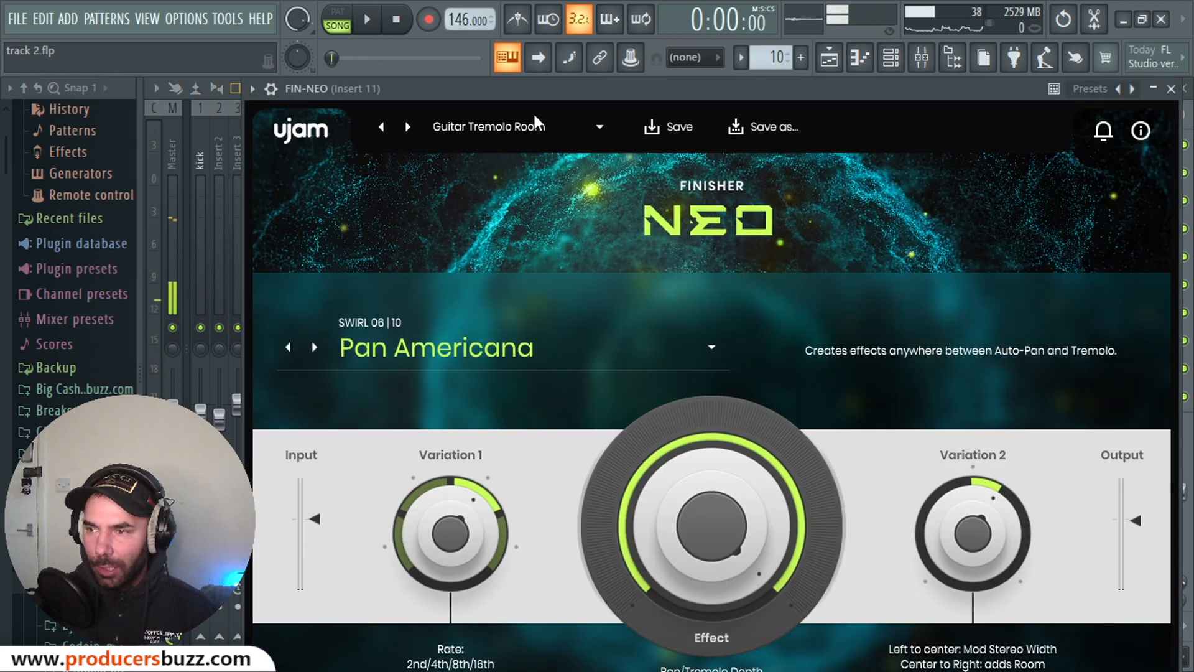
{"action": "left_click", "coordinate": [409, 128]}
{"action": "key", "text": "space"}
{"action": "left_click", "coordinate": [408, 128]}
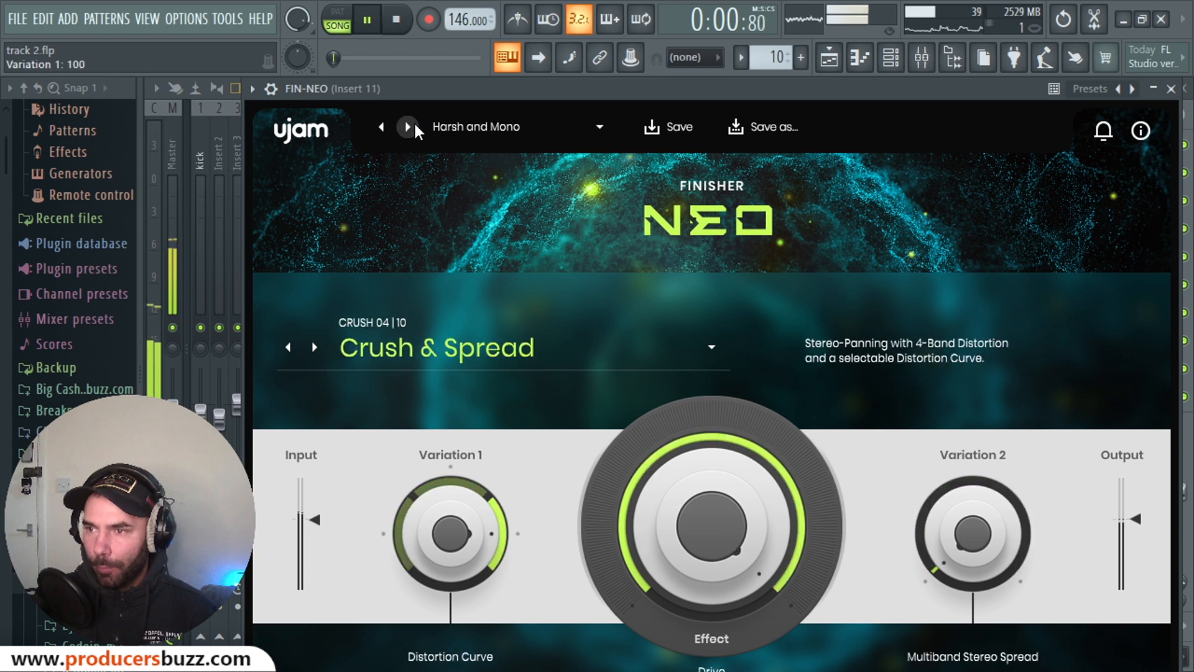
{"action": "left_click", "coordinate": [409, 127]}
{"action": "left_click", "coordinate": [409, 128]}
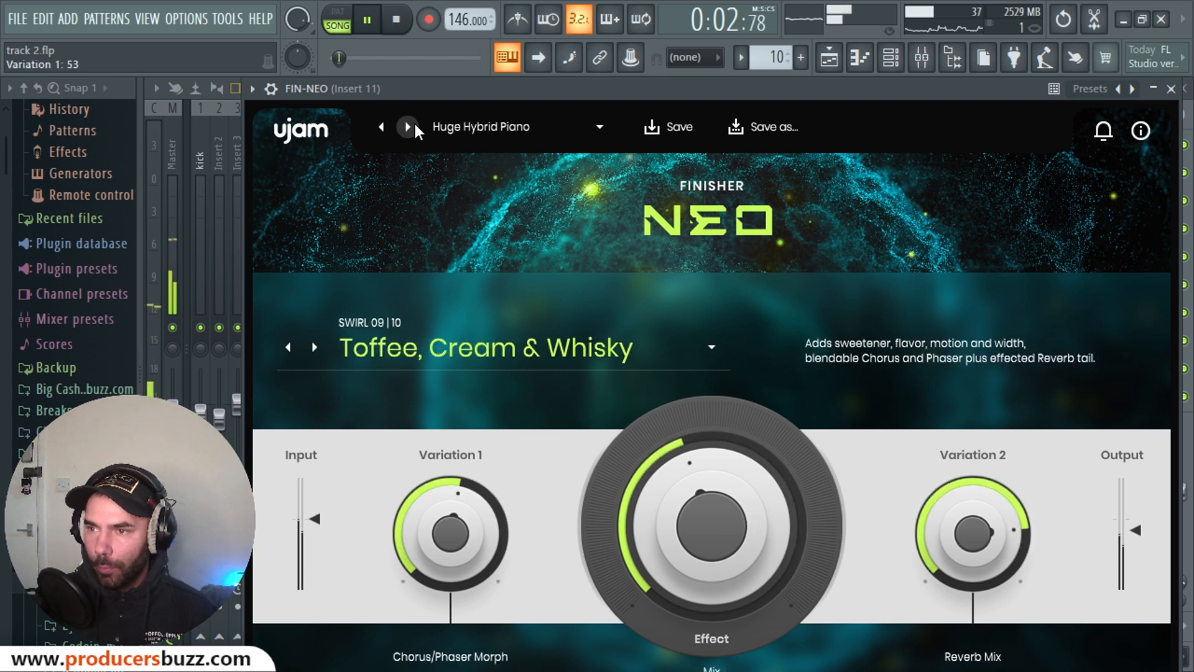
{"action": "left_click", "coordinate": [409, 127]}
{"action": "left_click", "coordinate": [408, 128]}
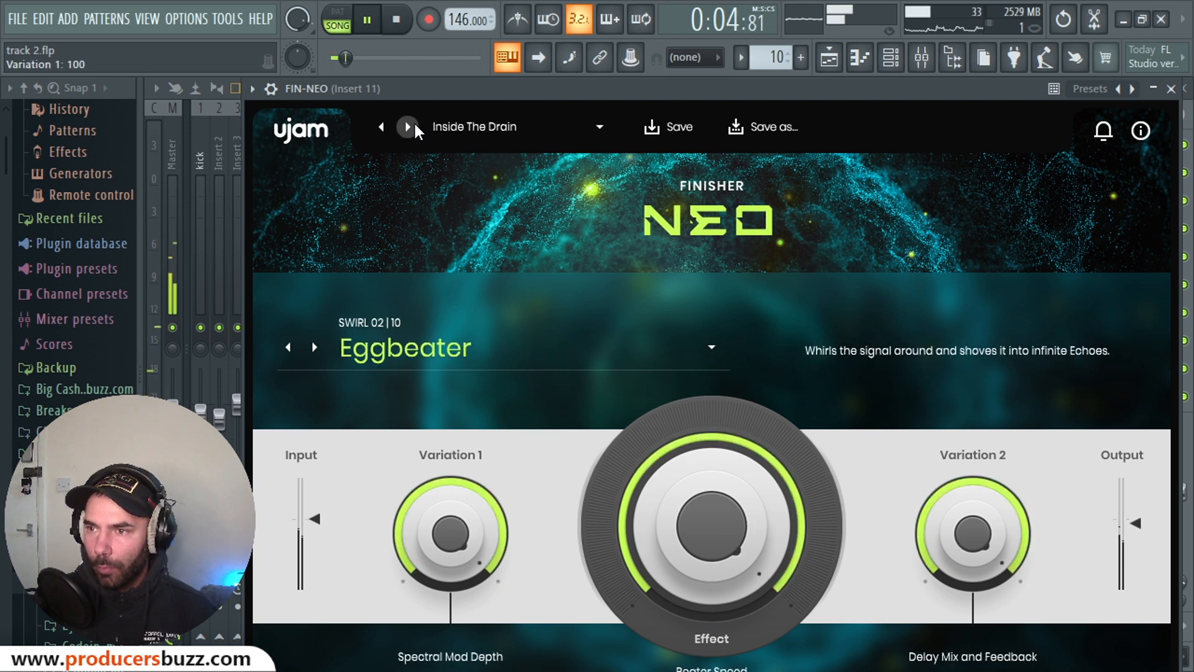
Step through the FIN-NEO presets Keyboard Vertigo and Live Cave to Micro Domino, stop playback and close the plugin
{"action": "left_click", "coordinate": [409, 128]}
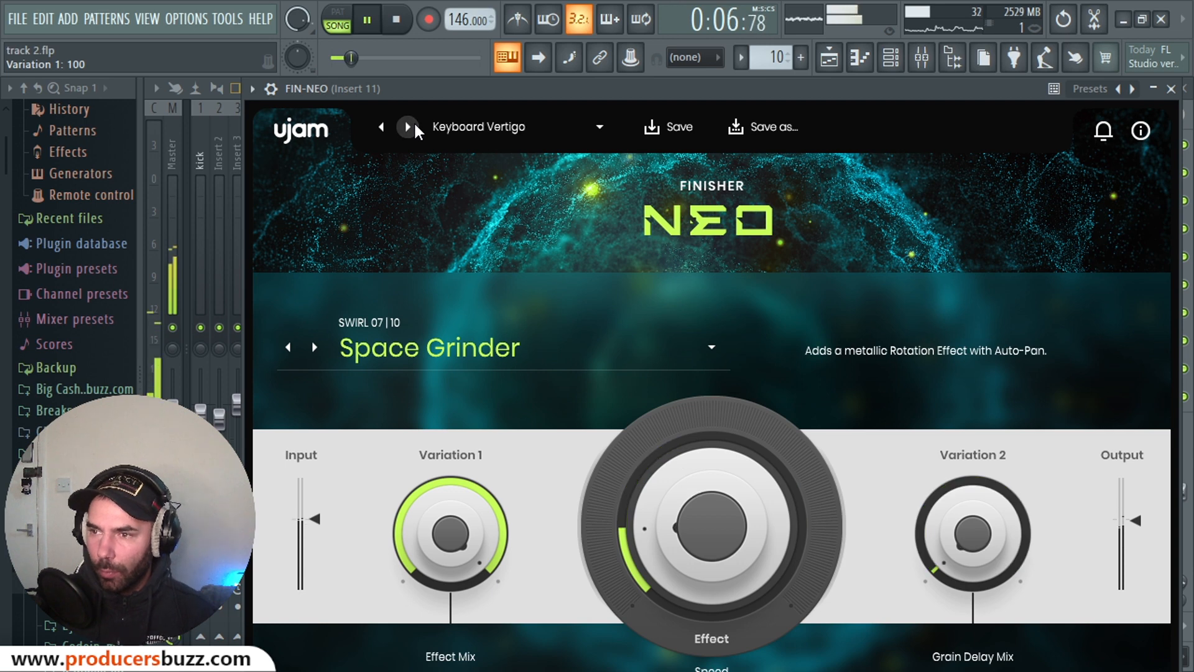
{"action": "left_click", "coordinate": [409, 127]}
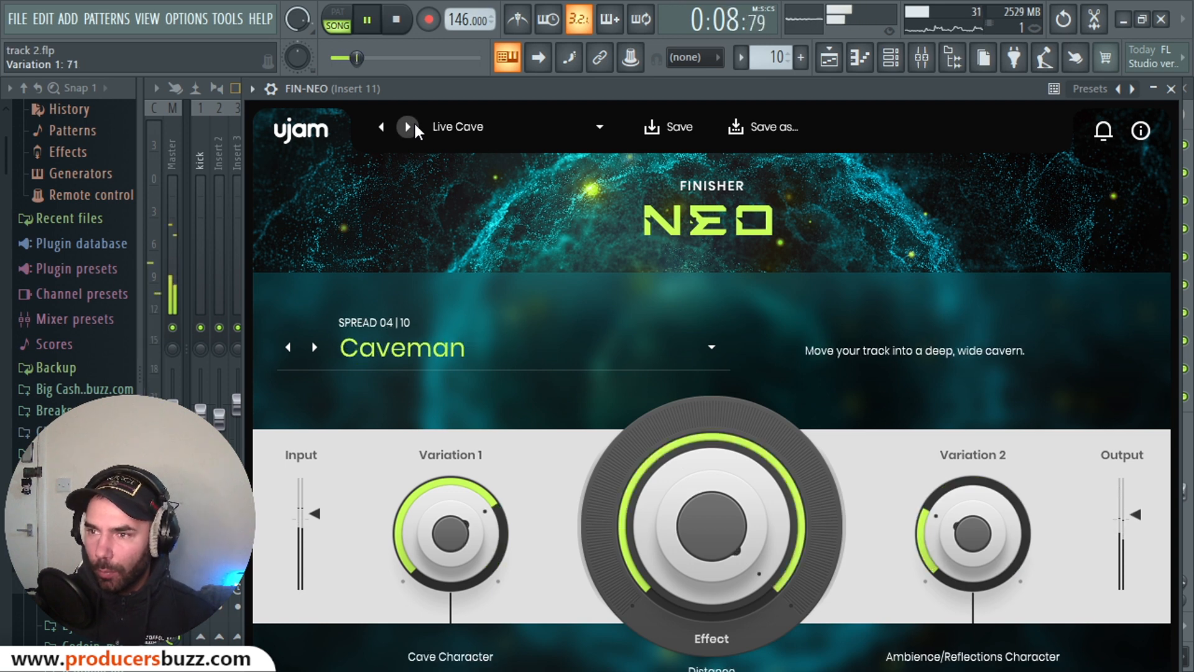
{"action": "left_click", "coordinate": [409, 127]}
{"action": "left_click", "coordinate": [409, 128]}
{"action": "left_click", "coordinate": [409, 128]}
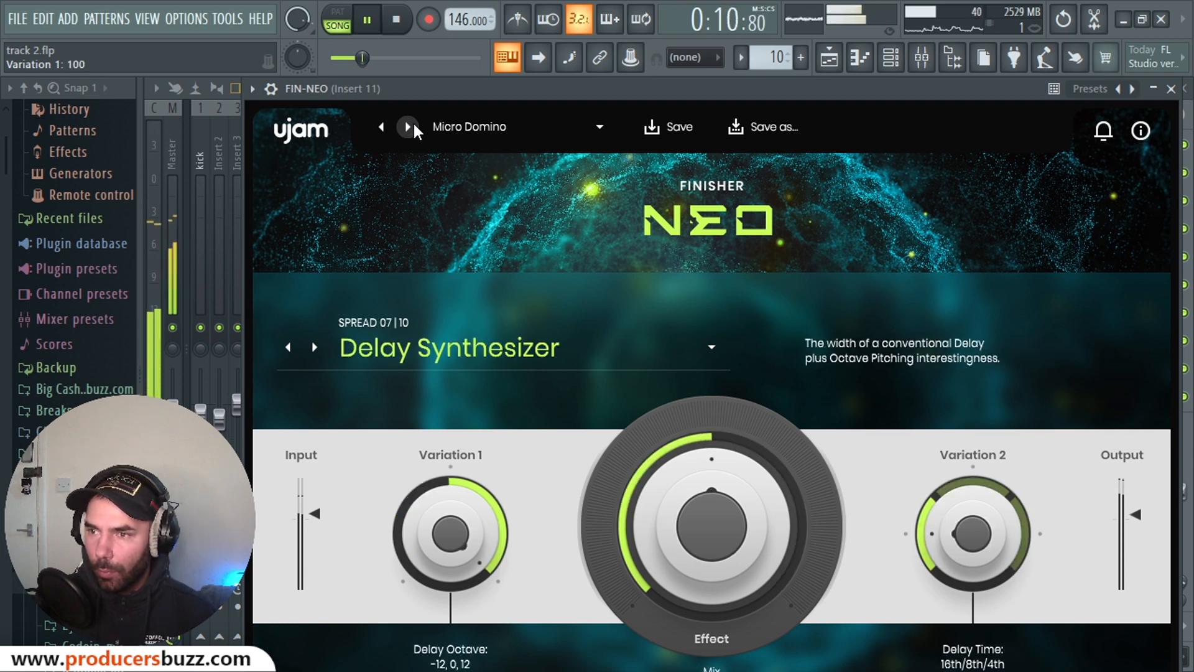
{"action": "key", "text": "space"}
{"action": "left_click", "coordinate": [1171, 89]}
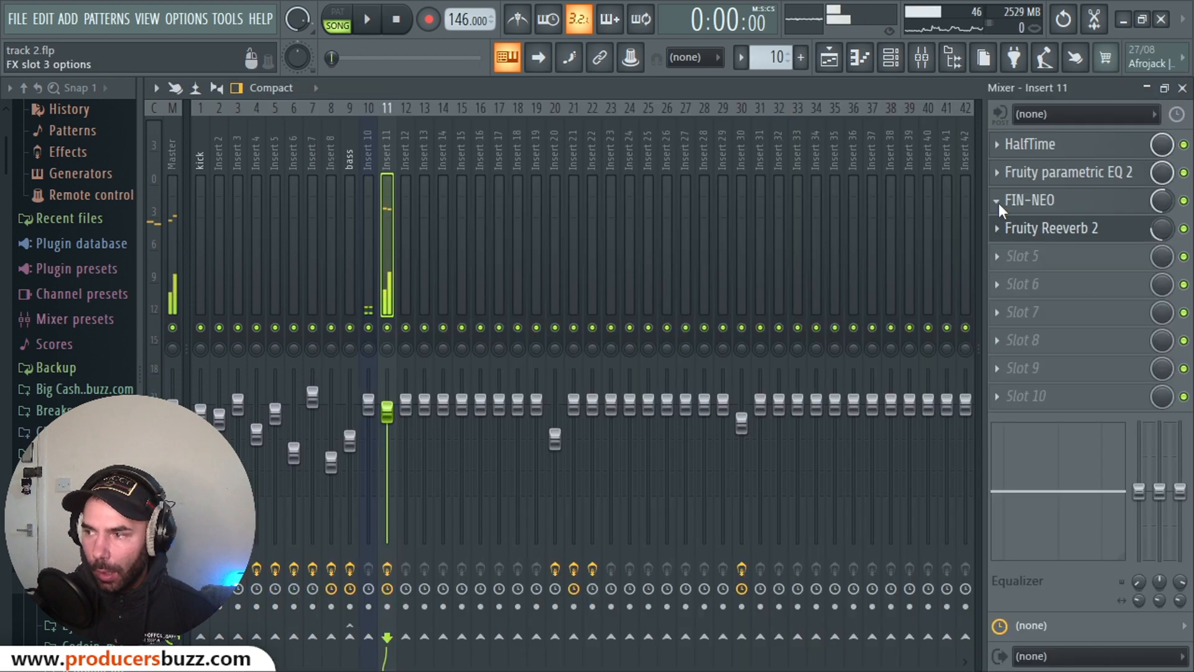
Delete FIN-NEO from slot 3 of Insert 11 and add FIN-MICRO to slot 5
{"action": "right_click", "coordinate": [1003, 228]}
{"action": "left_click", "coordinate": [1012, 241]}
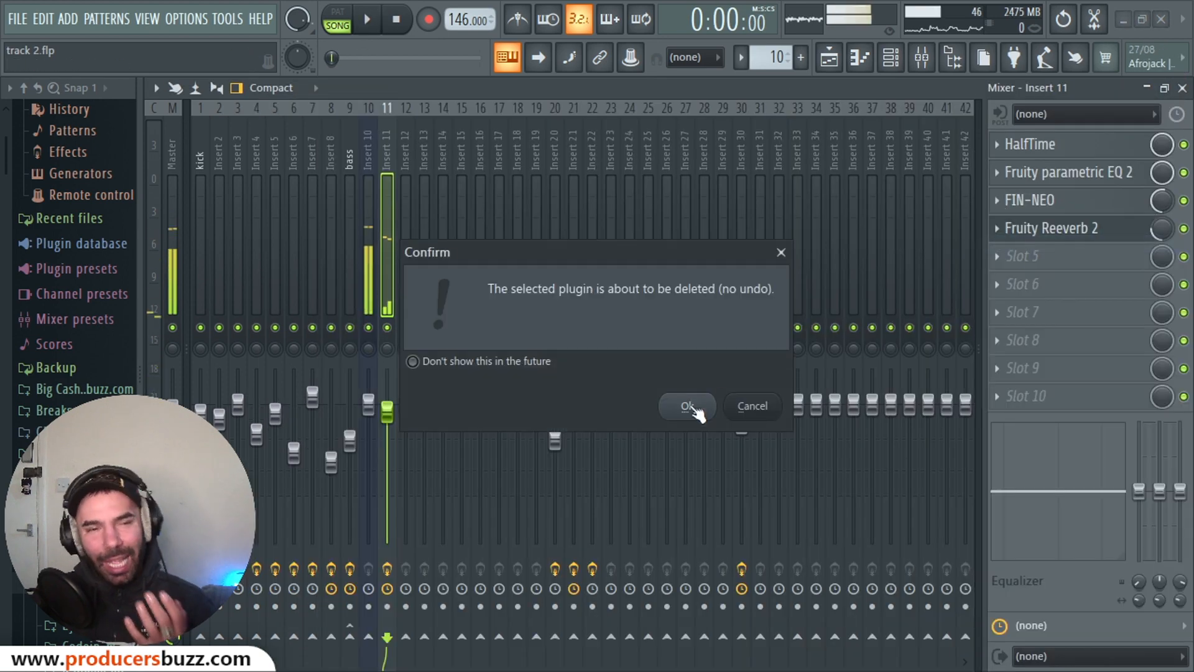
{"action": "left_click", "coordinate": [702, 405]}
{"action": "left_click", "coordinate": [1024, 264]}
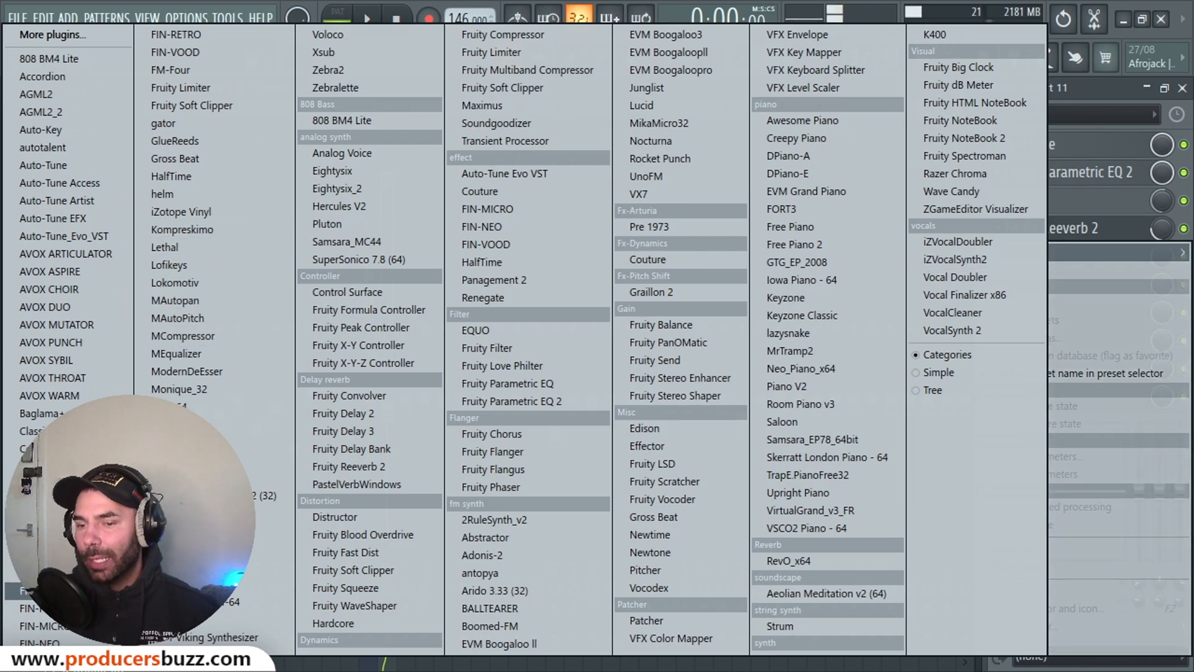
{"action": "left_click", "coordinate": [55, 624]}
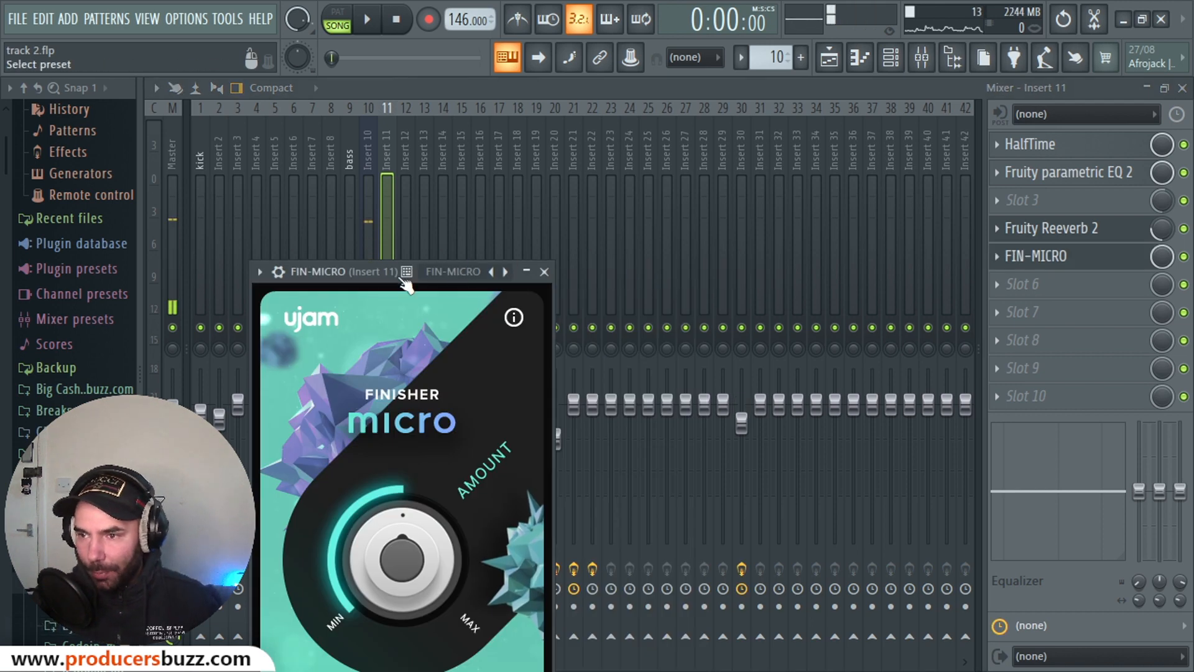
Check FIN-MICRO's plugin options and presets and move its window so the mode controls are accessible
{"action": "right_click", "coordinate": [263, 270]}
{"action": "left_click", "coordinate": [265, 268]}
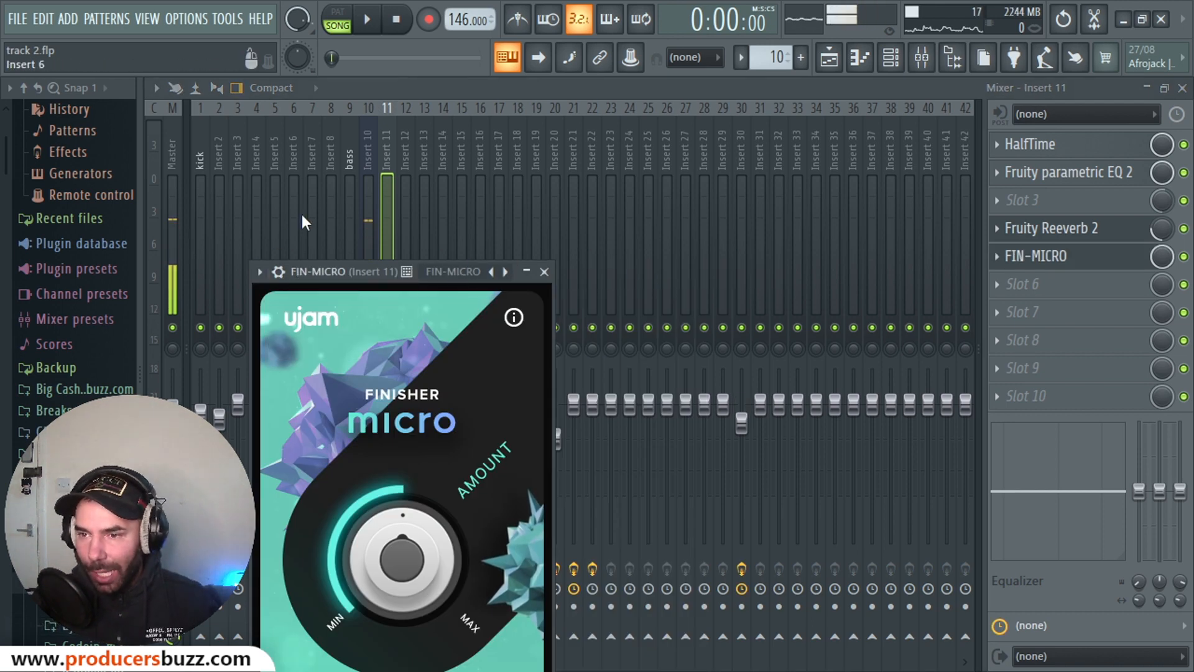
{"action": "left_click", "coordinate": [483, 272]}
{"action": "left_click", "coordinate": [268, 309]}
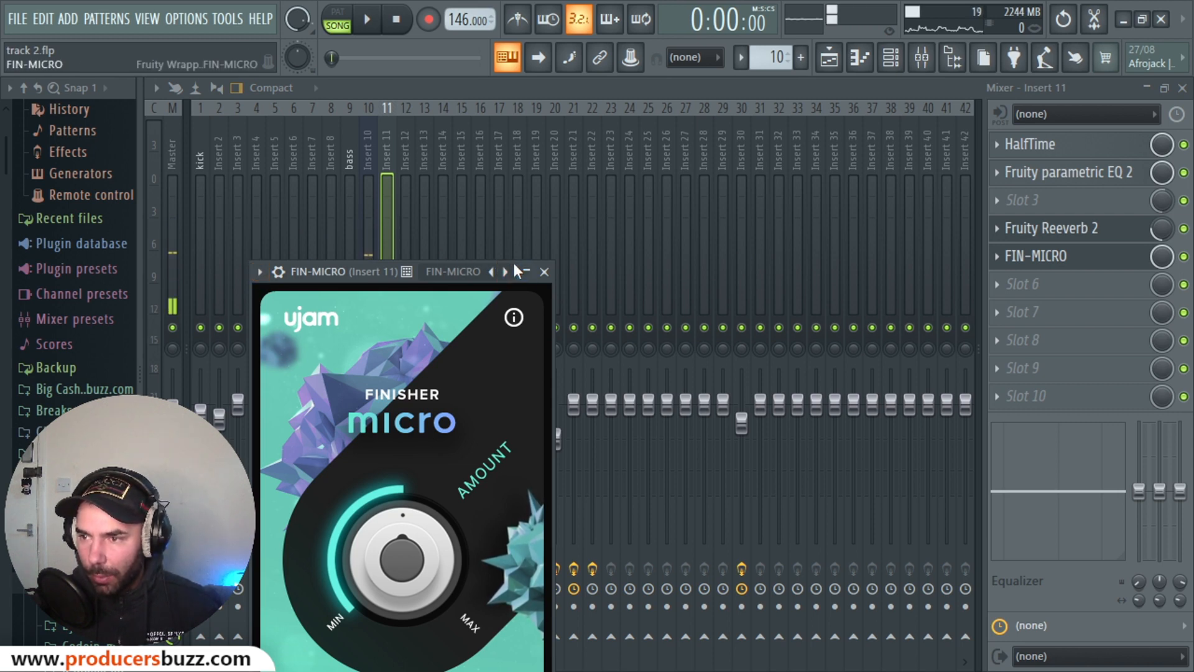
{"action": "left_click_drag", "start_coordinate": [513, 260], "coordinate": [695, 33]}
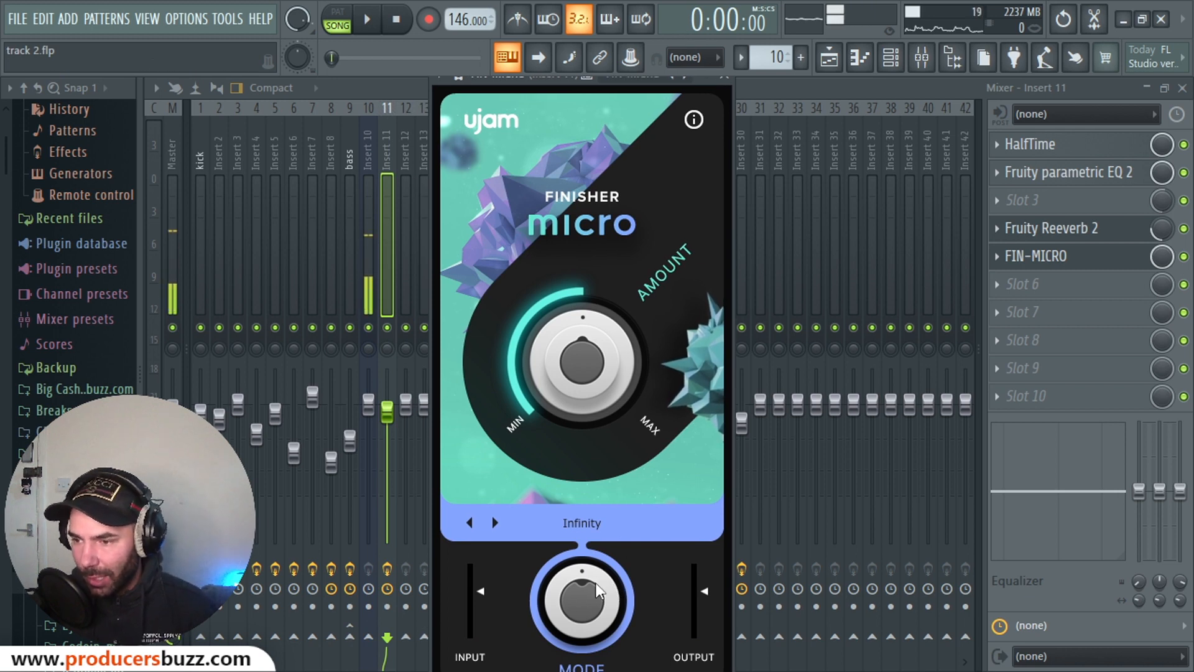
Change FIN-MICRO's mode from Infinity through SpaceGrinder to Cab & Room during song playback, stop playback and close the plugin
{"action": "key", "text": "space"}
{"action": "left_click", "coordinate": [498, 519]}
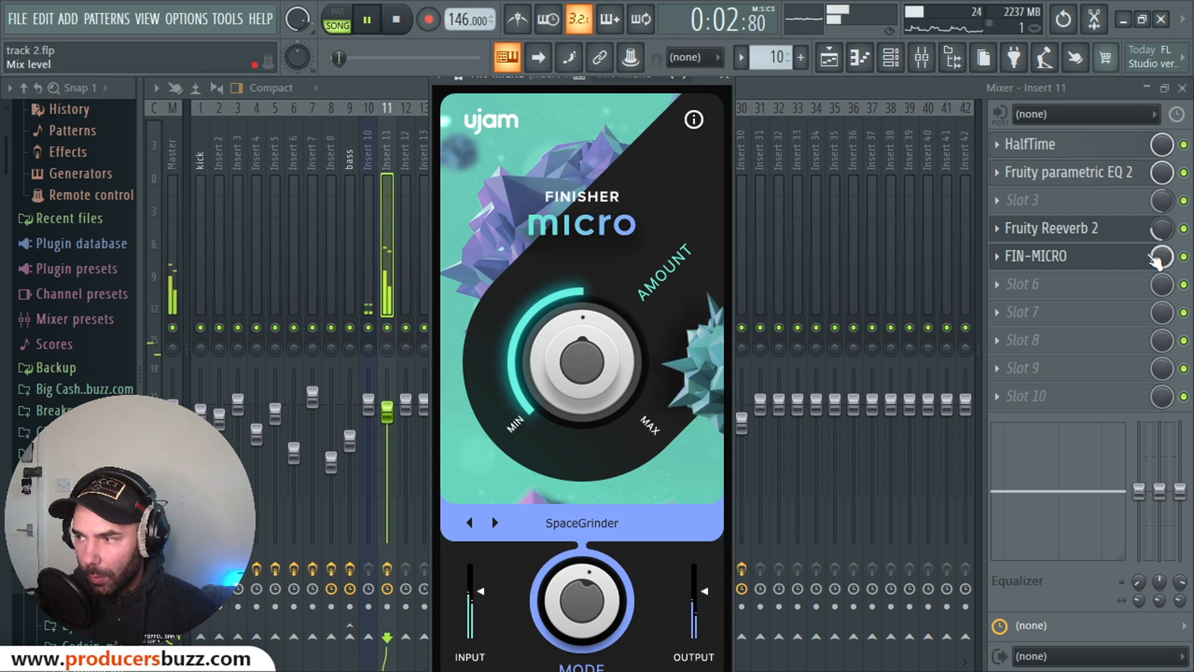
{"action": "left_click", "coordinate": [495, 522]}
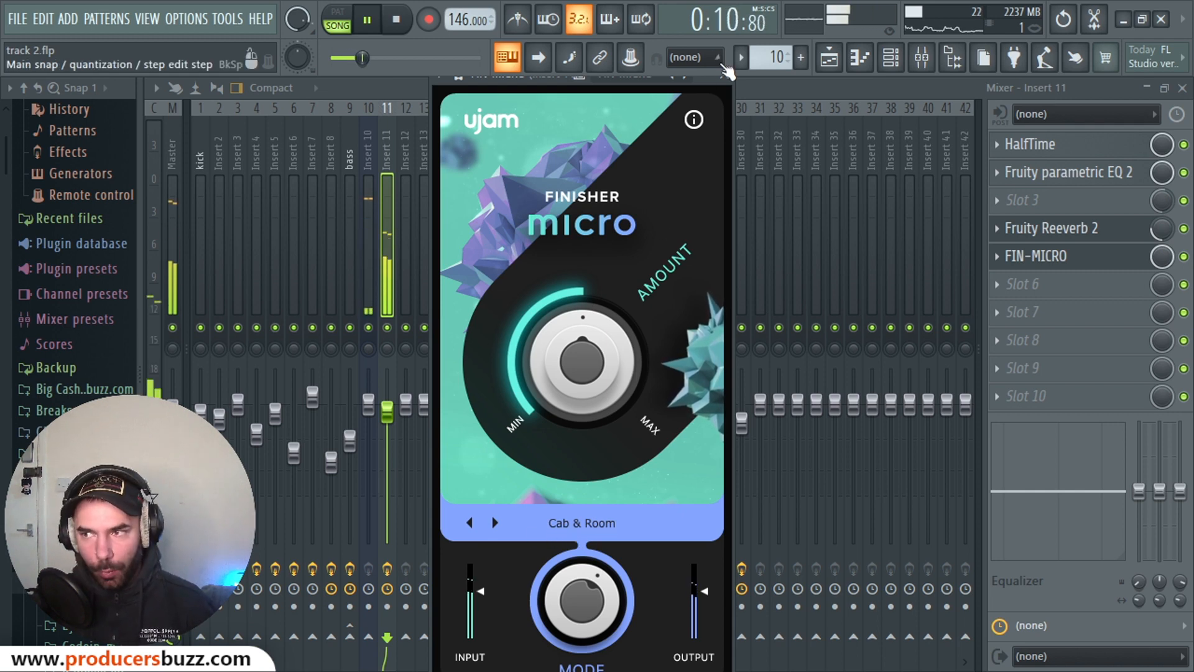
{"action": "left_click", "coordinate": [724, 76]}
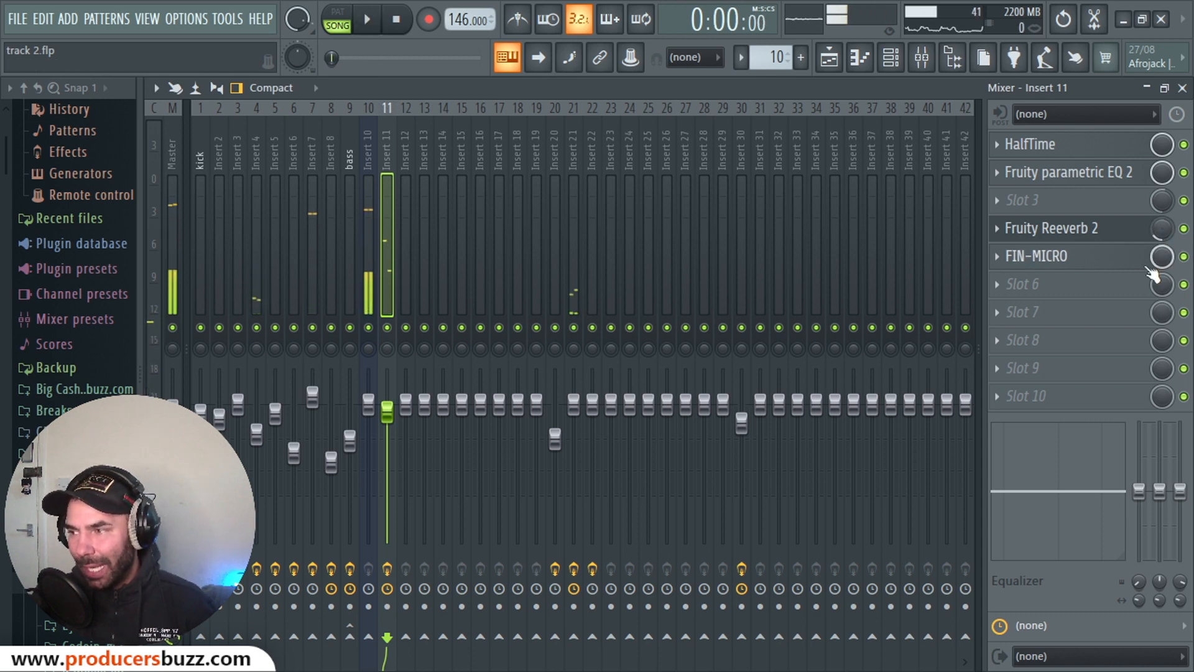
{"action": "left_click", "coordinate": [1108, 261]}
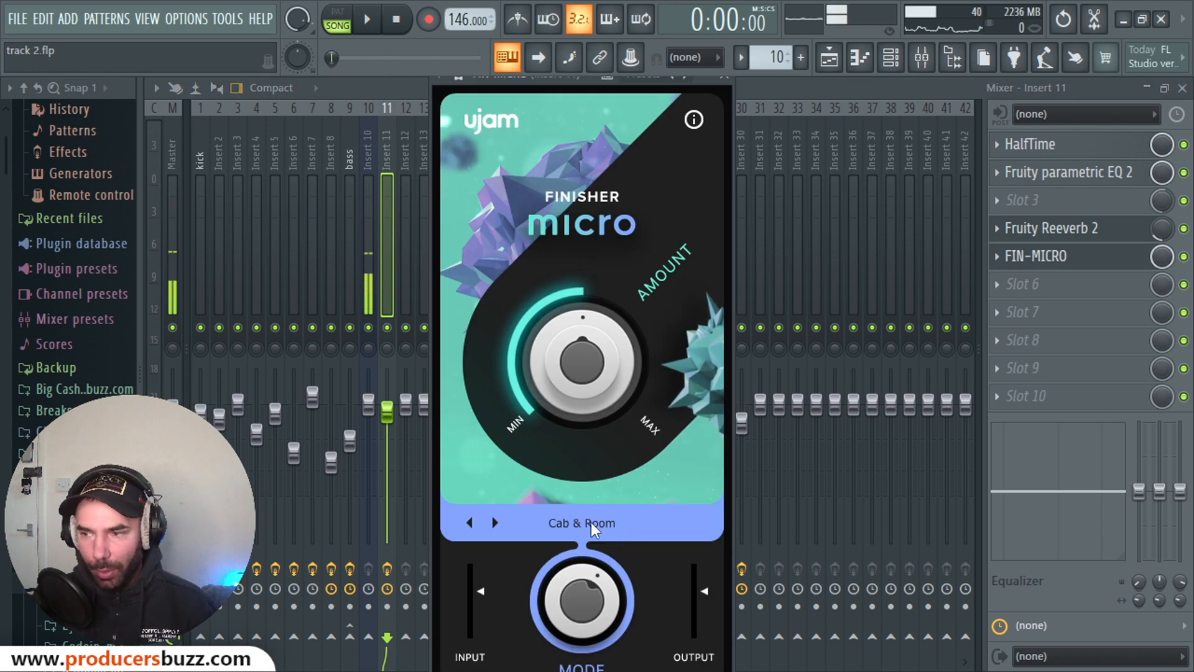
{"action": "left_click", "coordinate": [724, 80]}
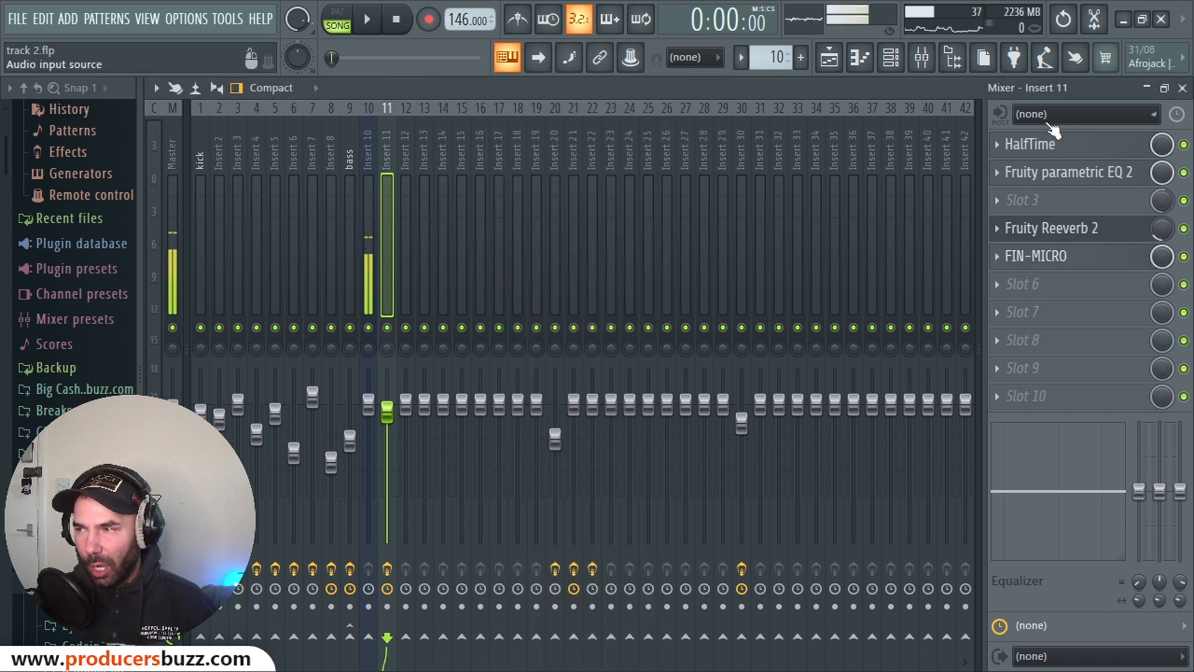
Close the mixer, clear the floating windows off the playlist and play the arrangement from the start and from bar 17
{"action": "left_click", "coordinate": [1182, 88]}
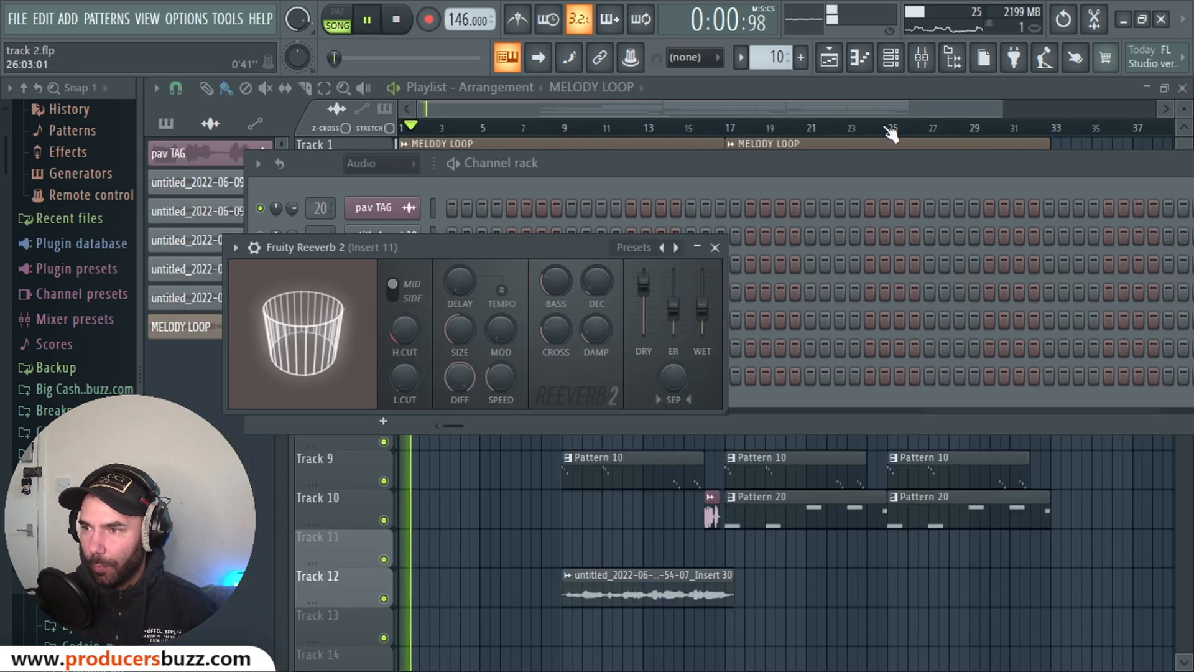
{"action": "left_click", "coordinate": [623, 113]}
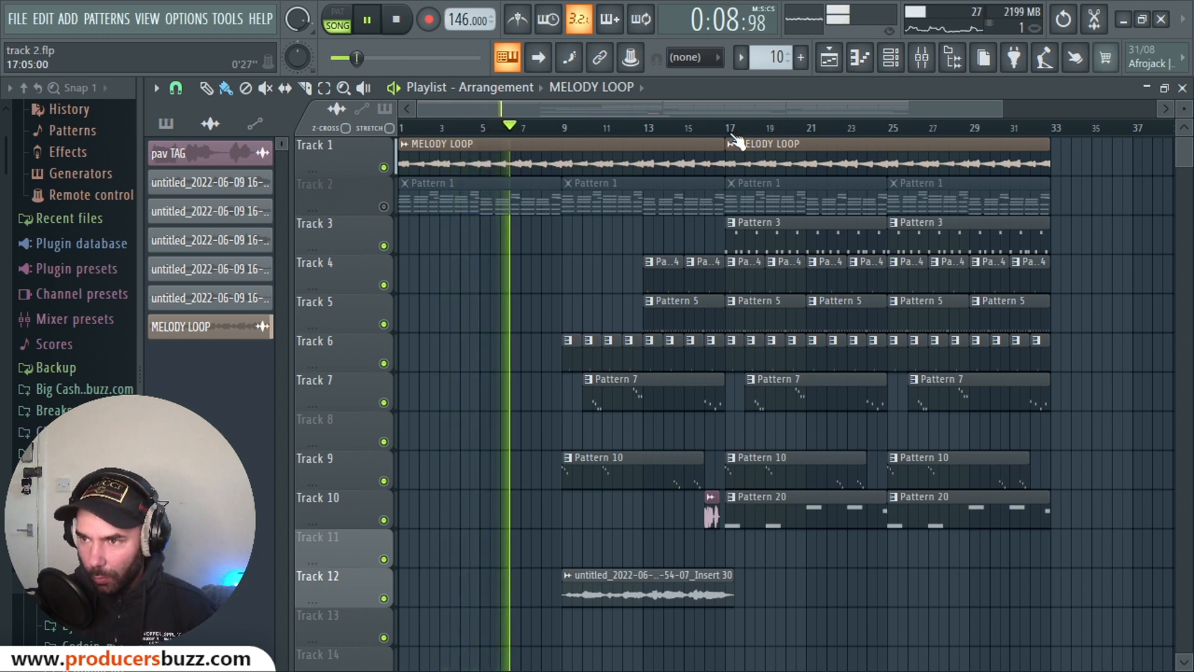
{"action": "key", "text": "space"}
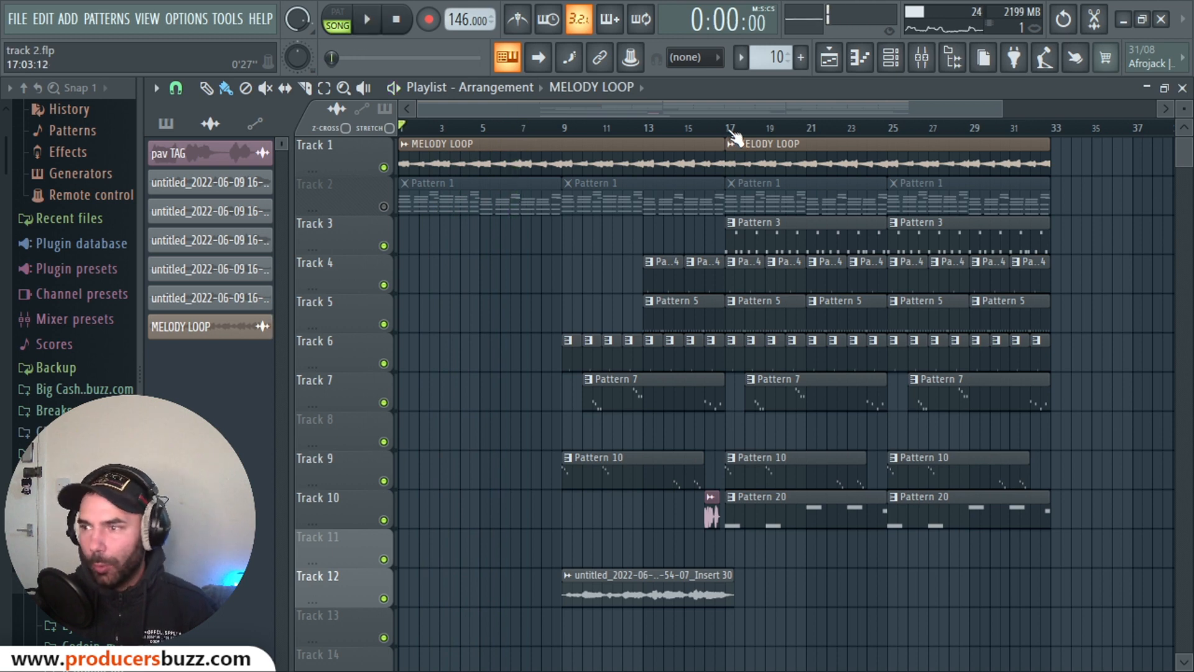
{"action": "key", "text": "space"}
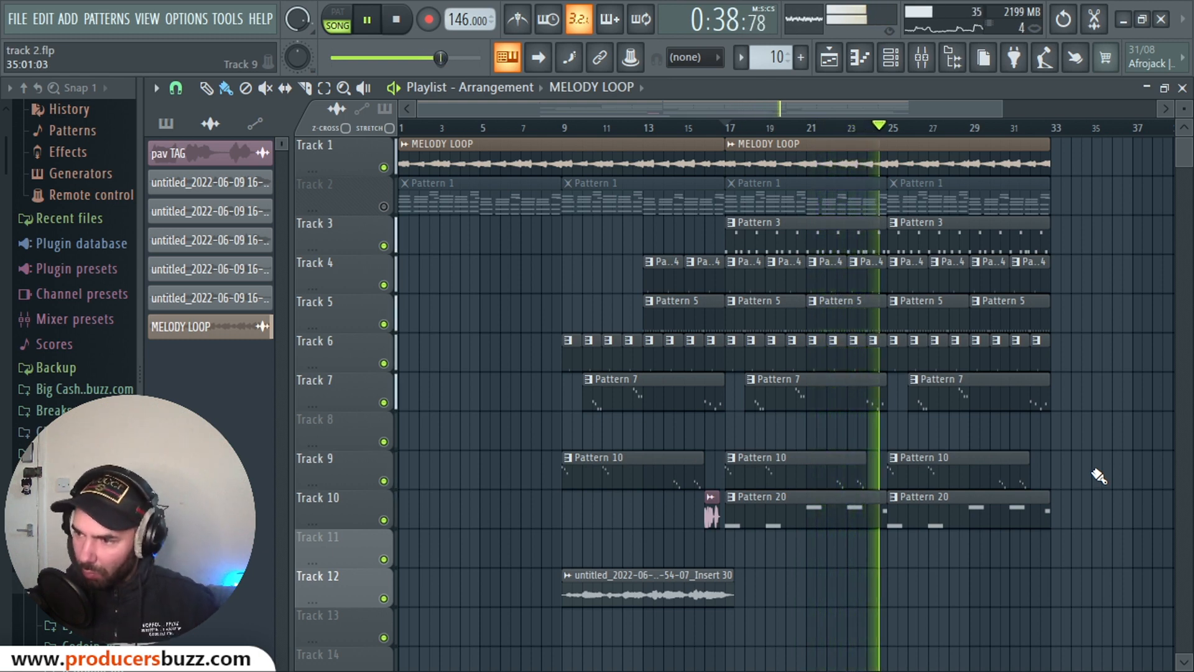
Review Insert 11's effects in the mixer, return to the playlist and replay the song from bar 17
{"action": "left_click", "coordinate": [923, 58]}
{"action": "key", "text": "space"}
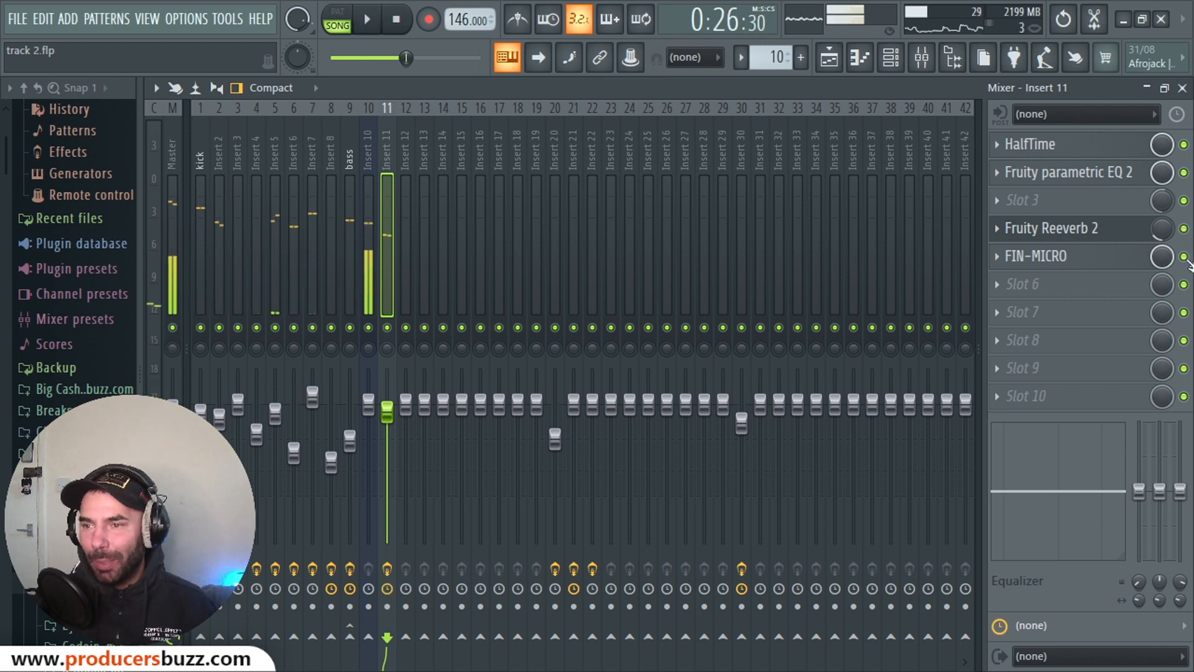
{"action": "key", "text": "space"}
{"action": "left_click", "coordinate": [1182, 87]}
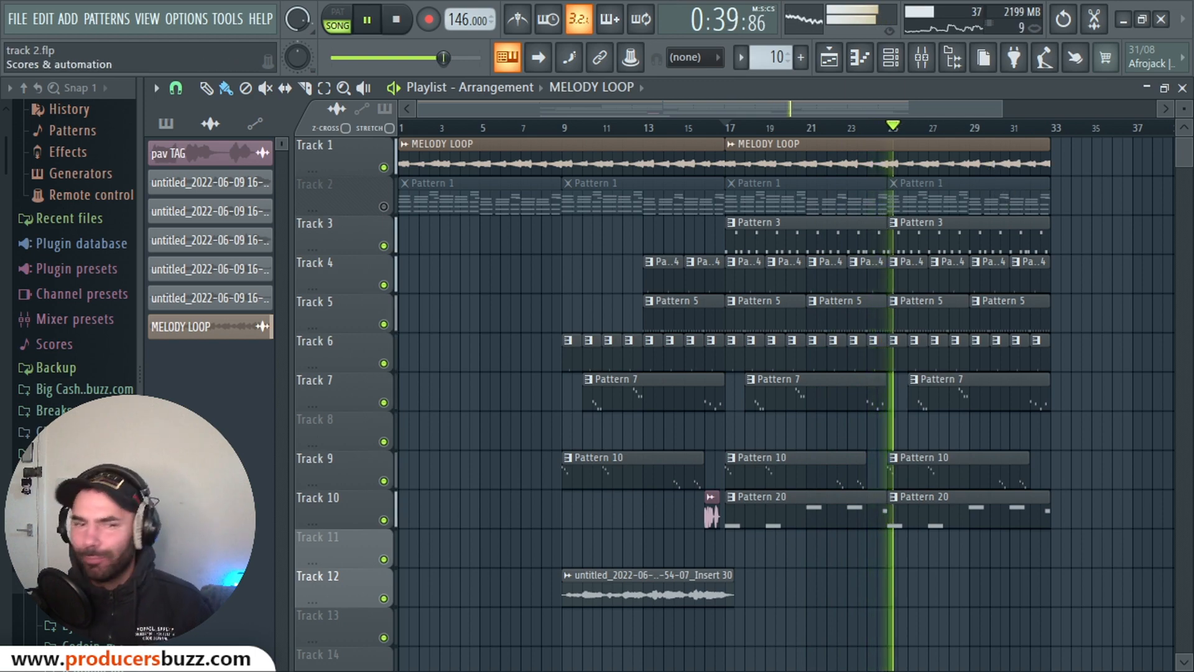
{"action": "key", "text": "space"}
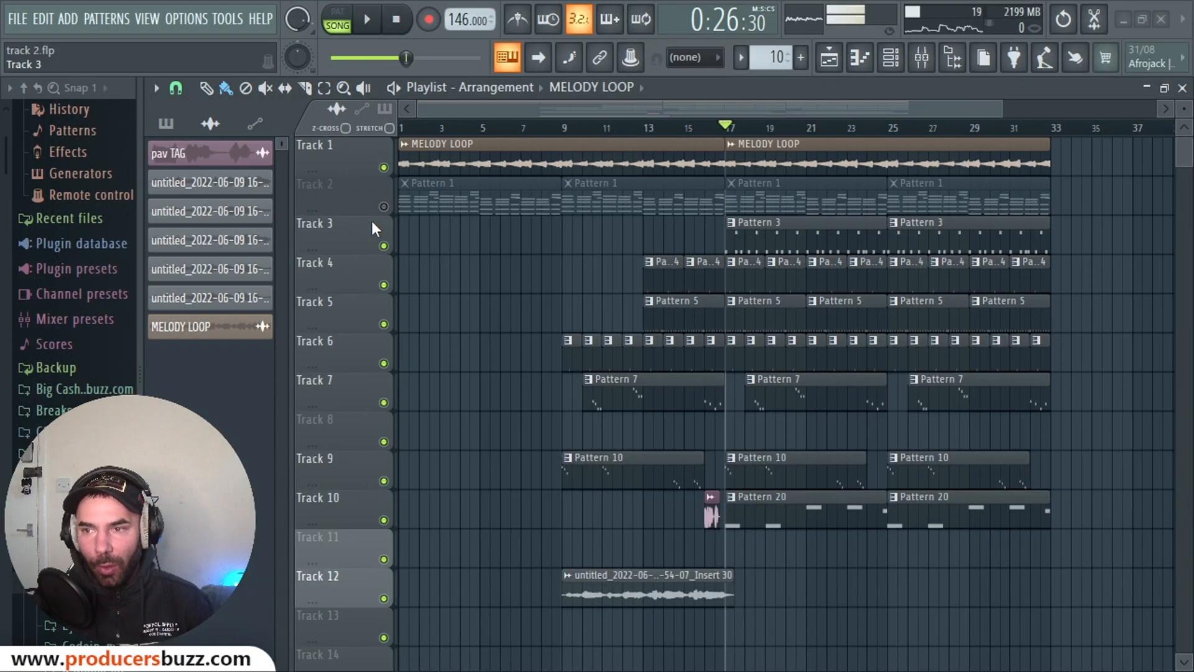
Unmute Track 2, mute the MELODY LOOP on Track 1 and play the original melody from bar 17
{"action": "left_click", "coordinate": [384, 207]}
{"action": "left_click", "coordinate": [384, 167]}
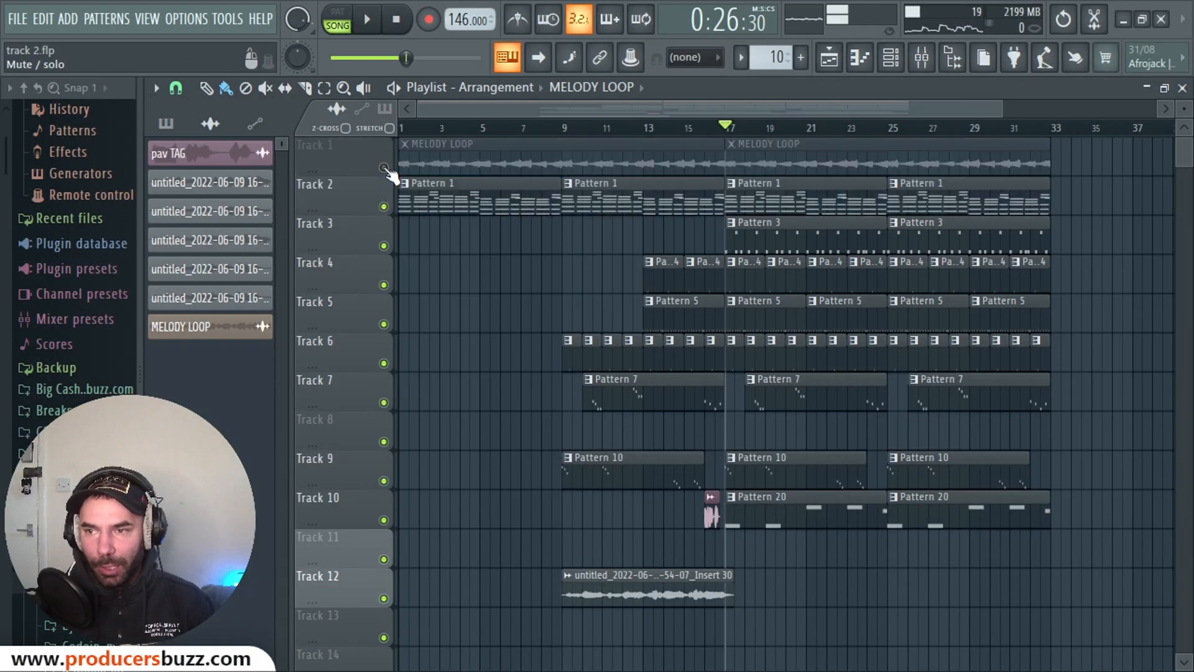
{"action": "key", "text": "space"}
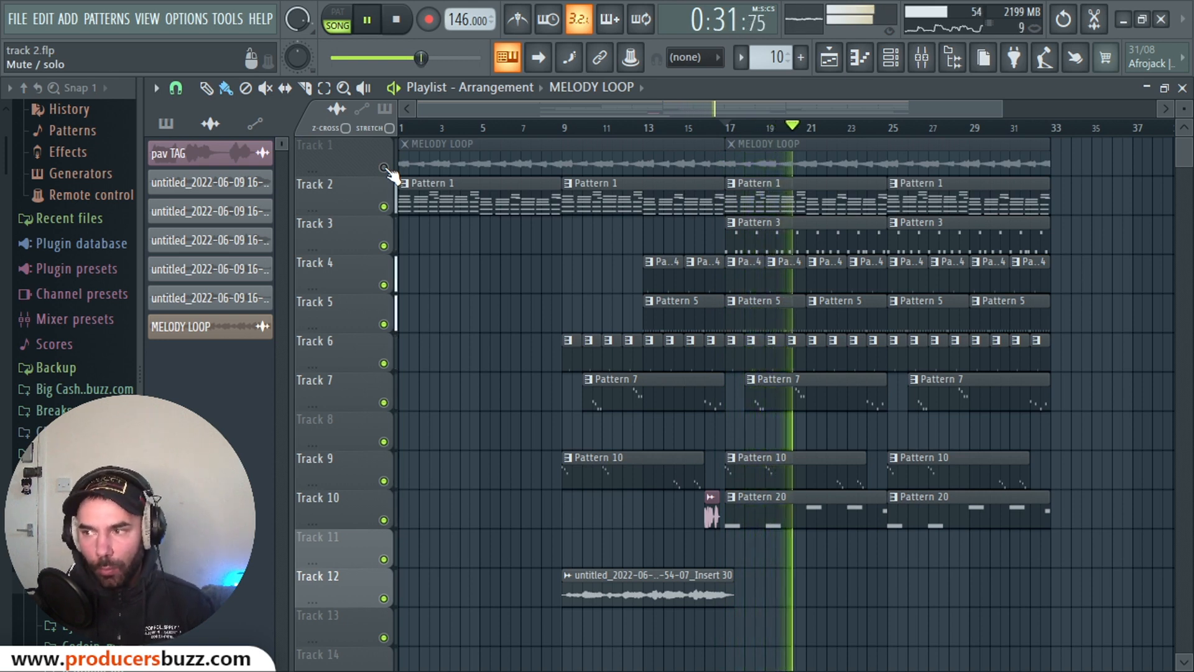
{"action": "key", "text": "space"}
Unmute the MELODY LOOP on Track 1, mute Track 2 and play the new melody from bar 17, stopping playback at the end
{"action": "left_click", "coordinate": [384, 167]}
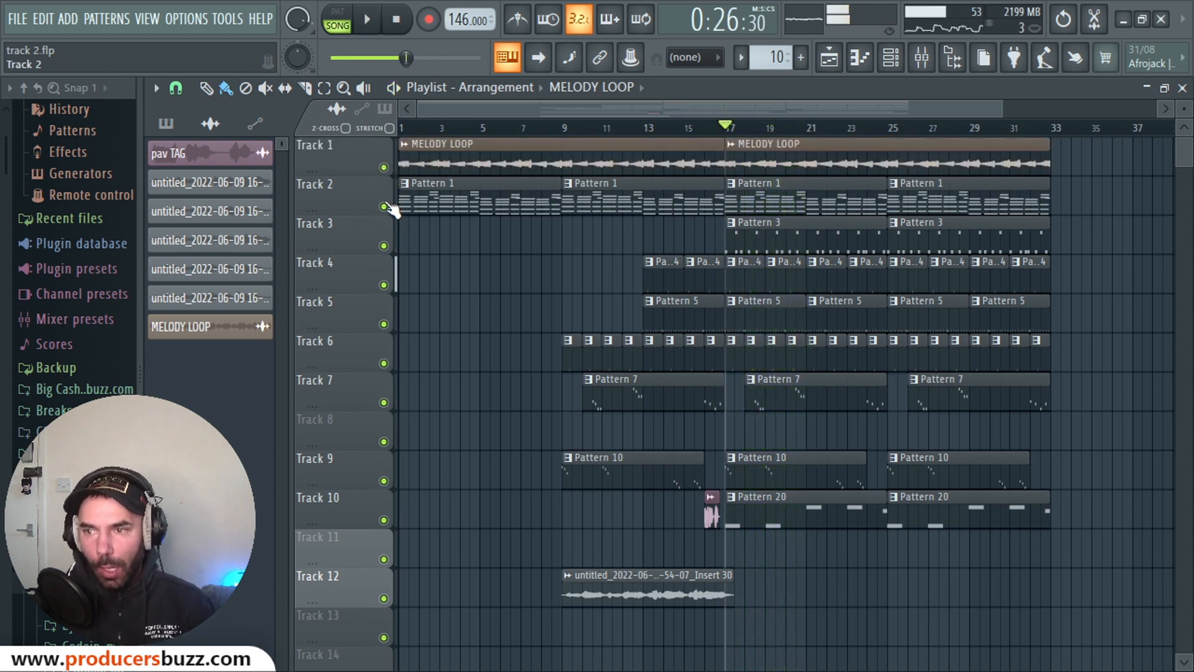
{"action": "left_click", "coordinate": [384, 206]}
{"action": "key", "text": "space"}
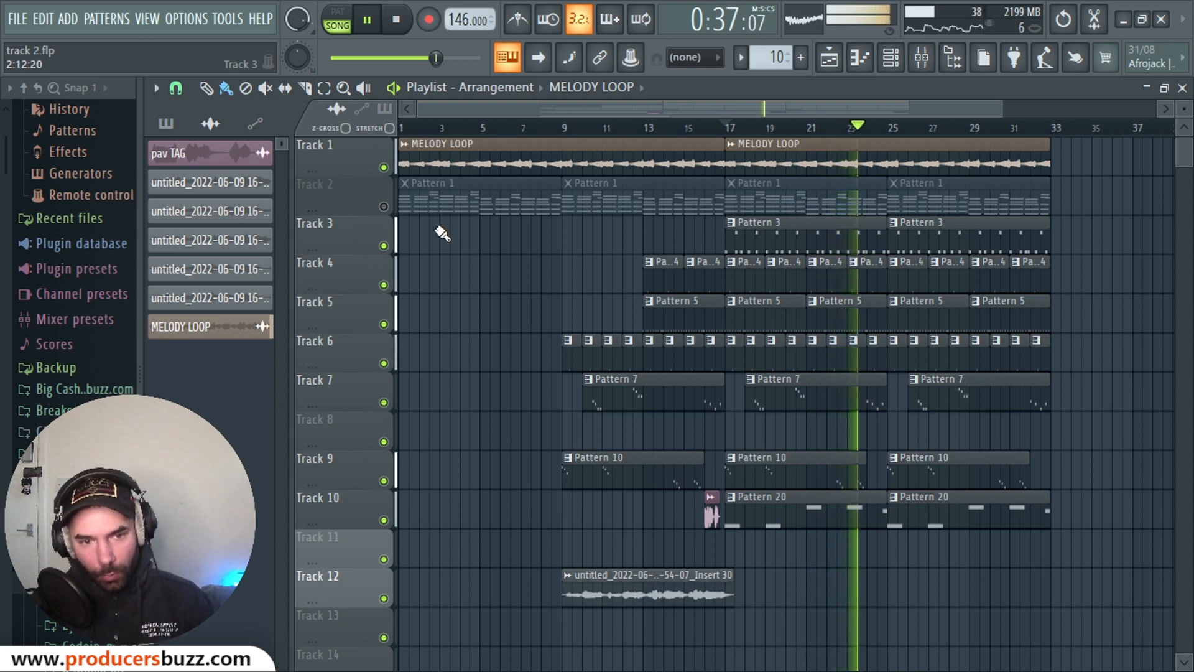
{"action": "left_click", "coordinate": [401, 31]}
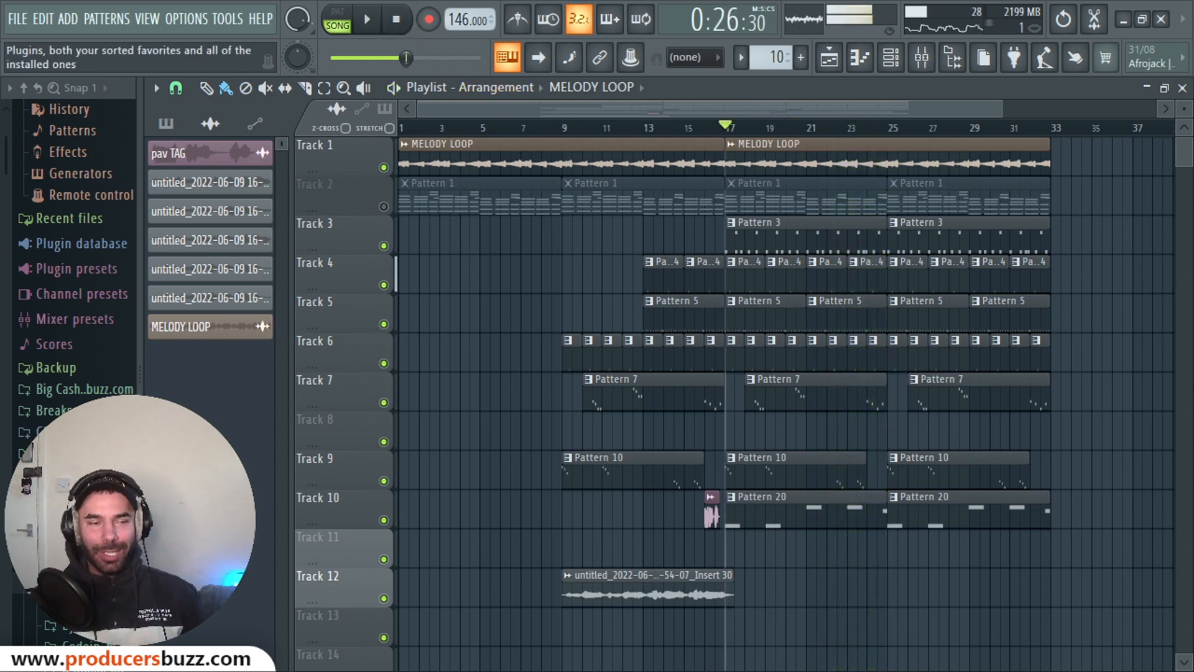